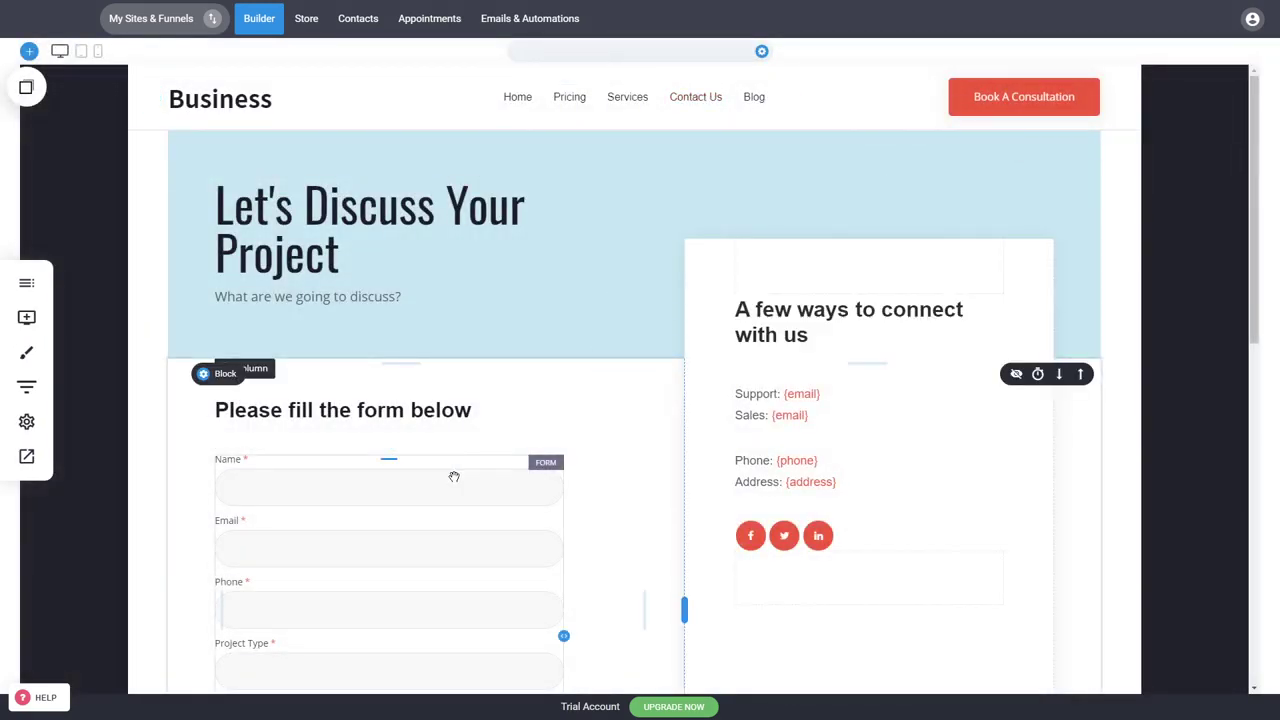
- Scroll to the contact form and show its fields: Name, Email, Phone, Project Type, Notes
left_click(22, 312)
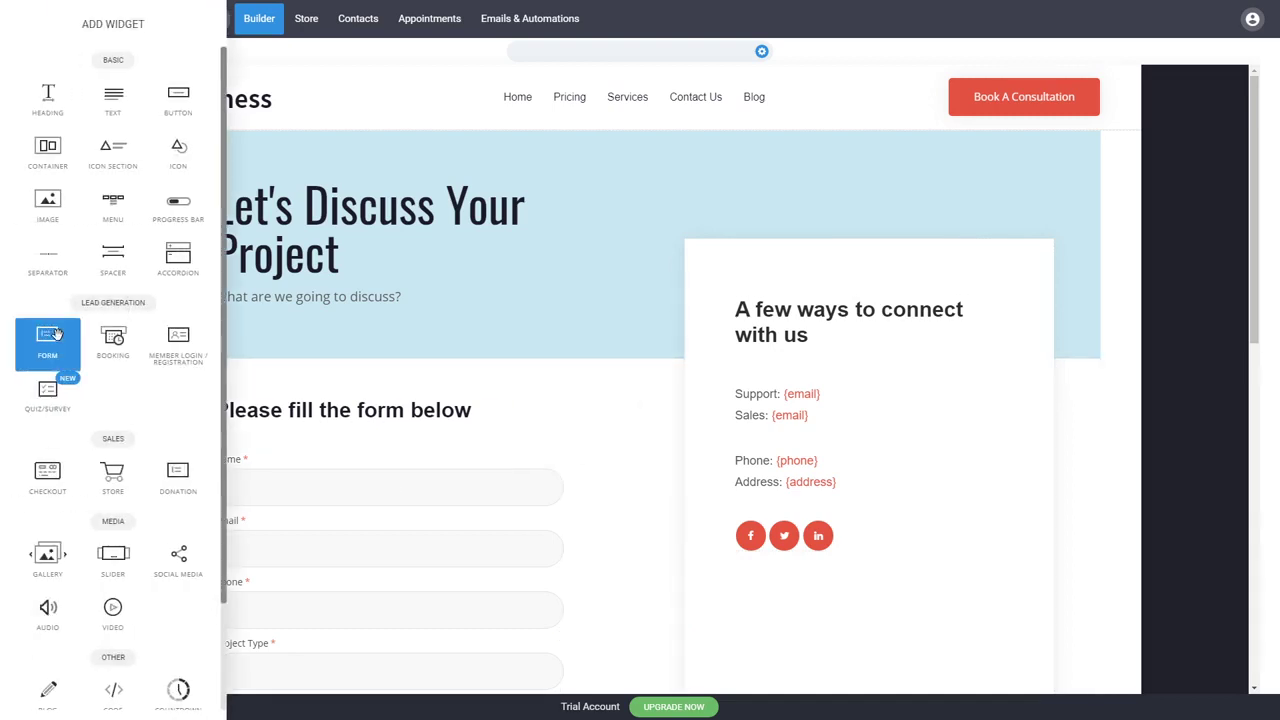
left_click(514, 426)
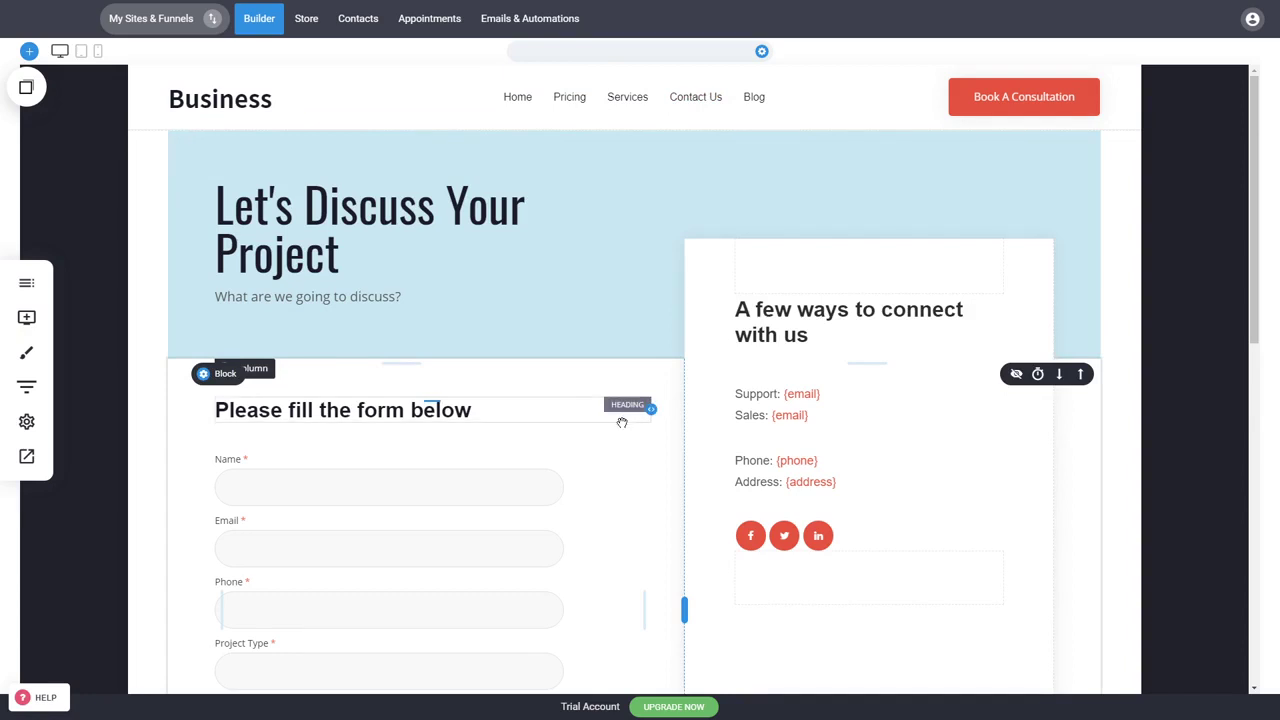
scroll(625, 430, "down", 3)
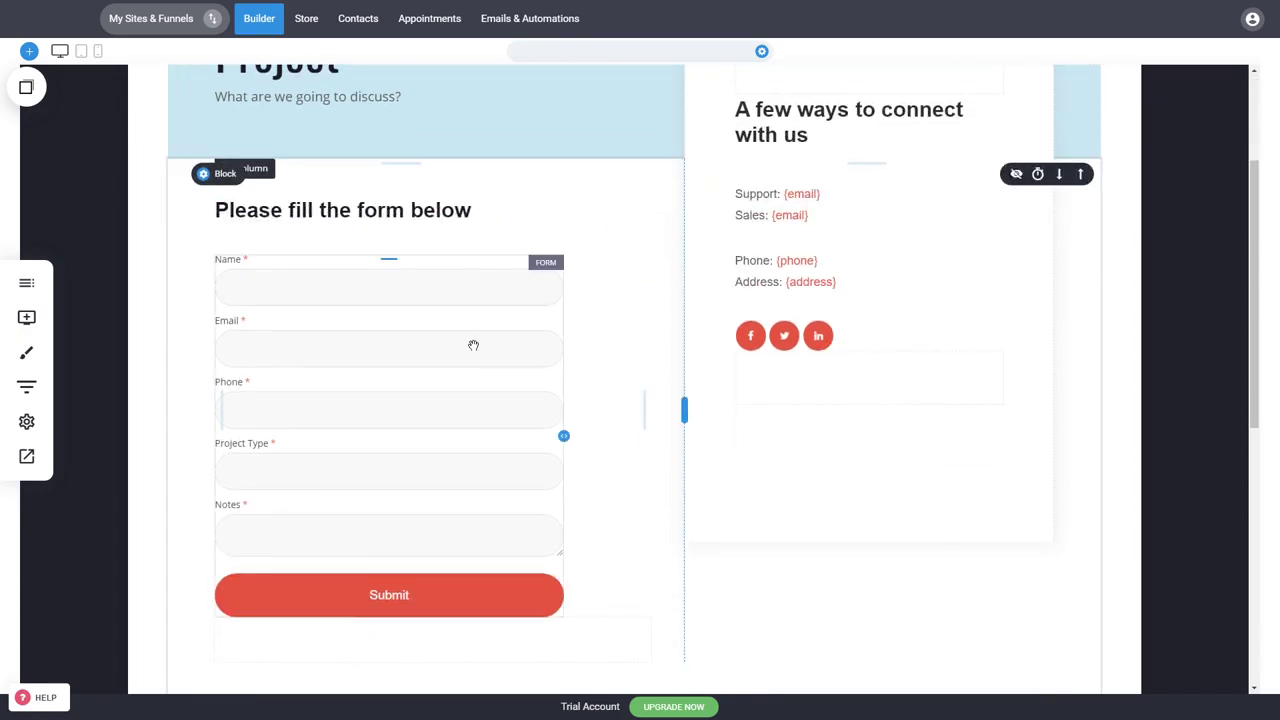
left_click(473, 345)
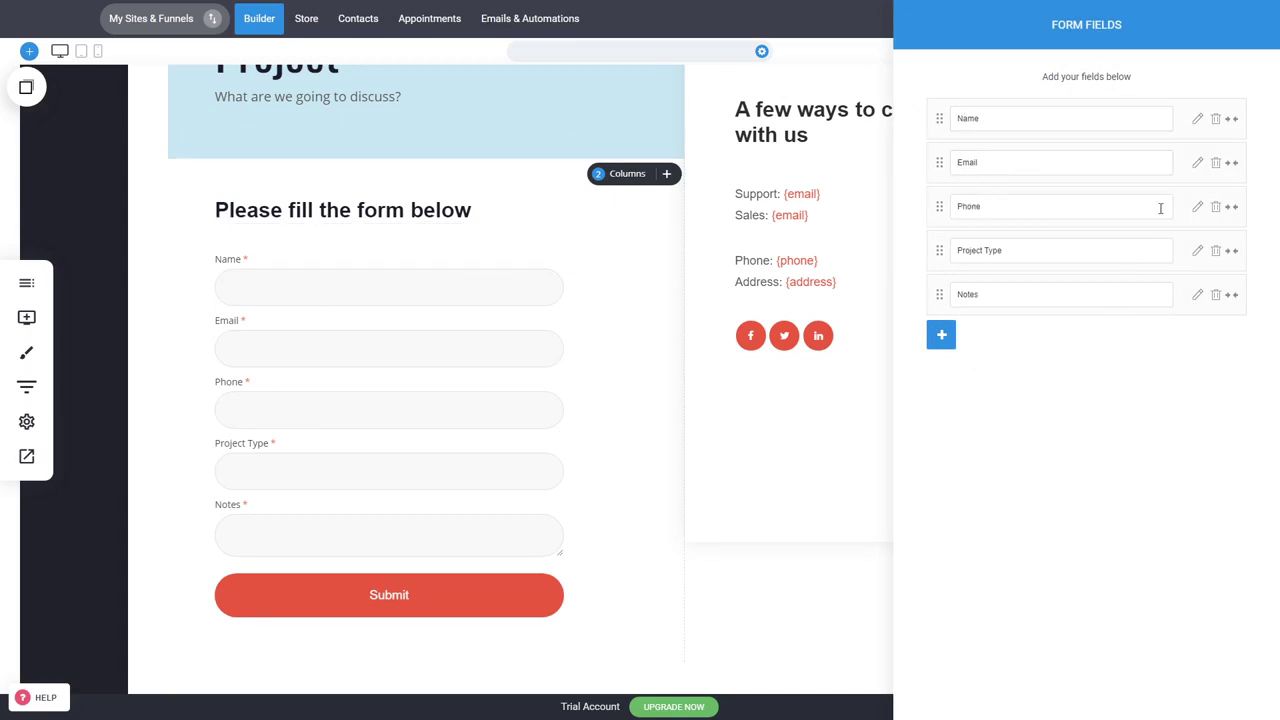
- Check the Name and Email field settings, then start adding a new form field
left_click(1198, 120)
left_click(1198, 164)
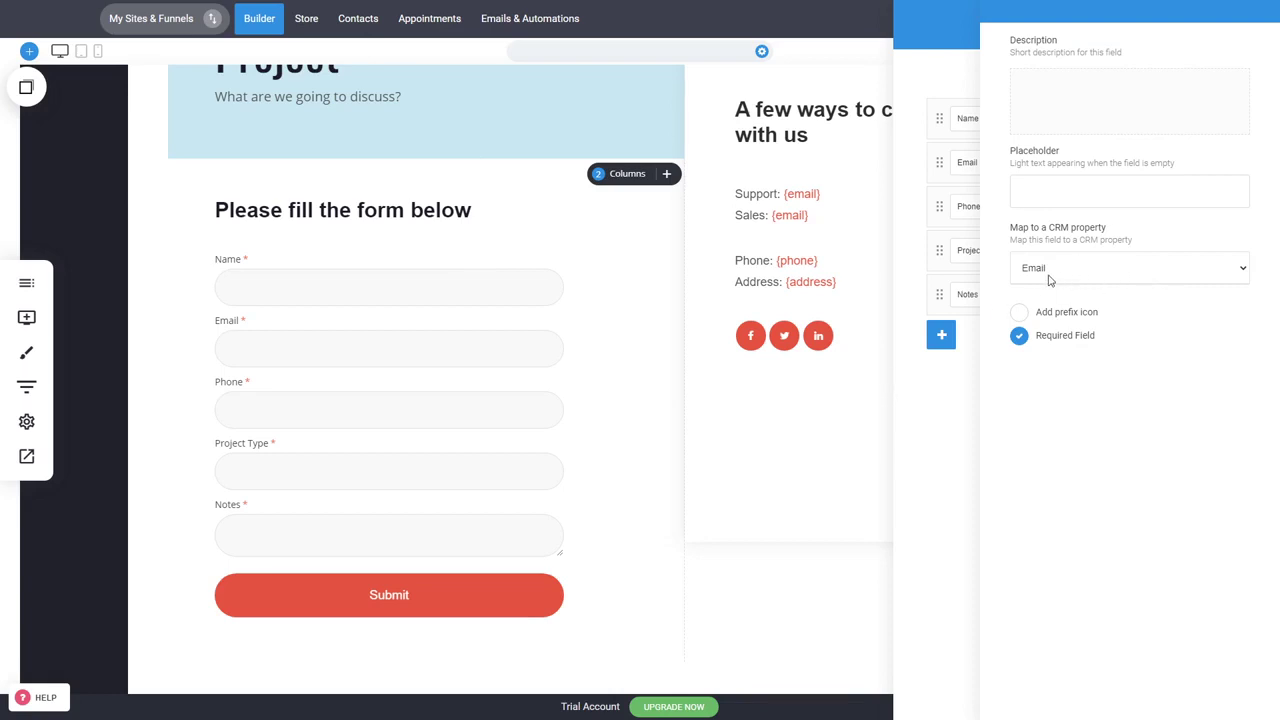
left_click(967, 442)
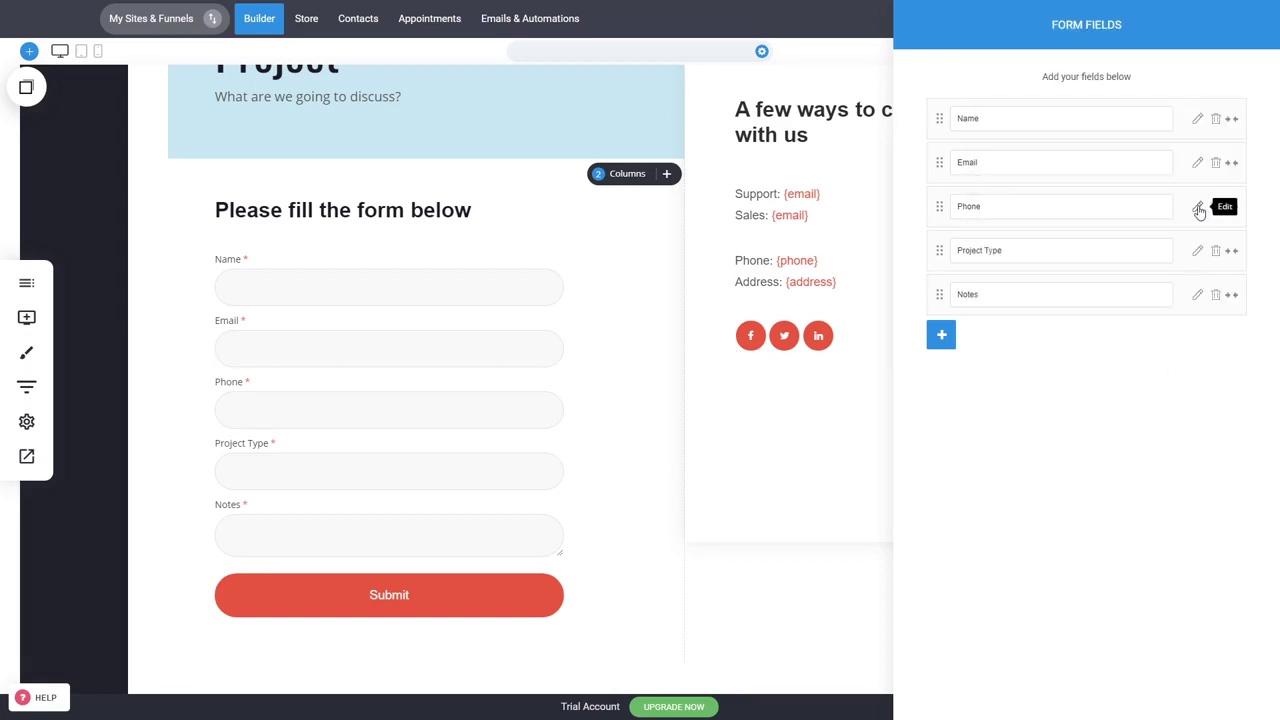
left_click(941, 335)
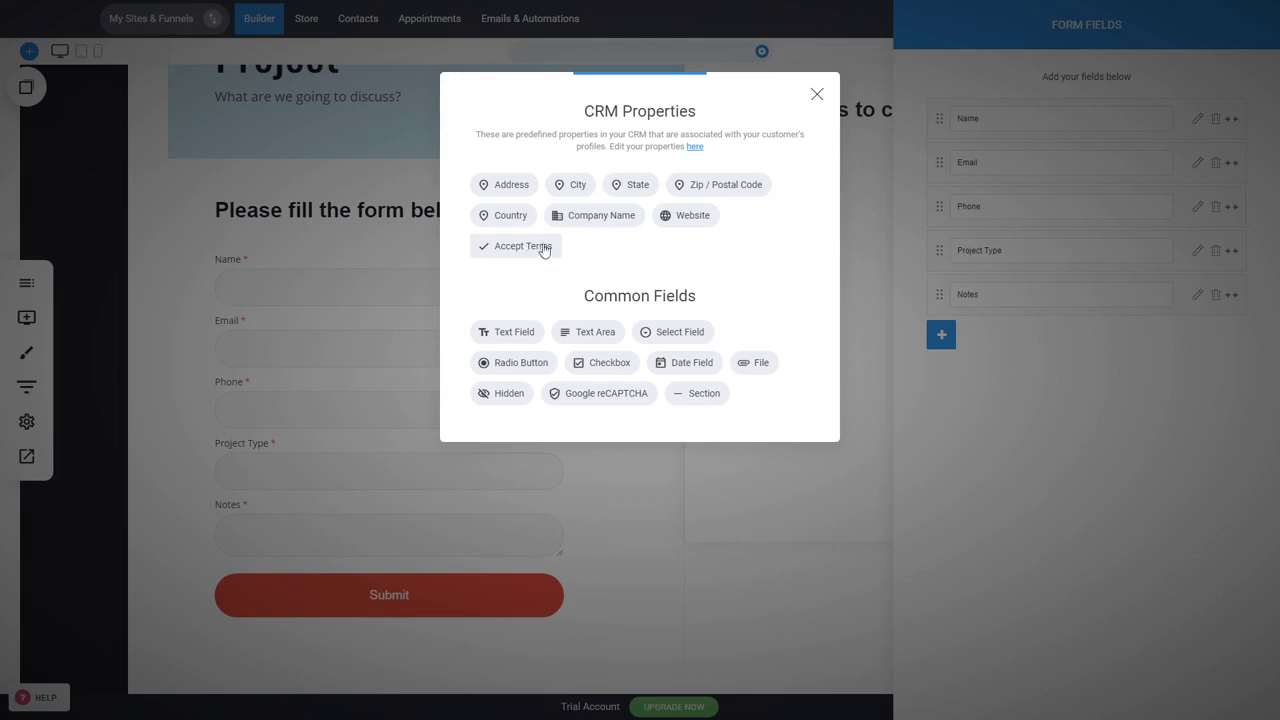
- Add a City field placed below Phone and an Accept Terms checkbox at the form's end
left_click(566, 196)
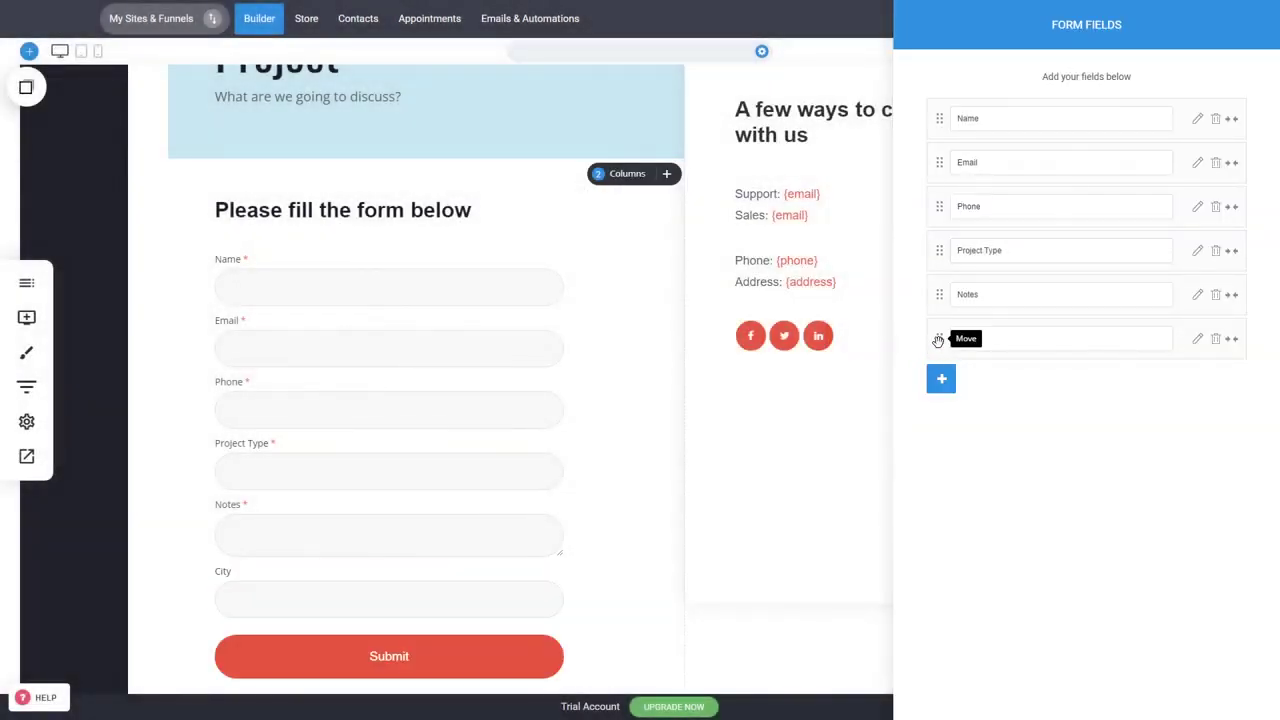
left_click_drag(938, 341, 940, 250)
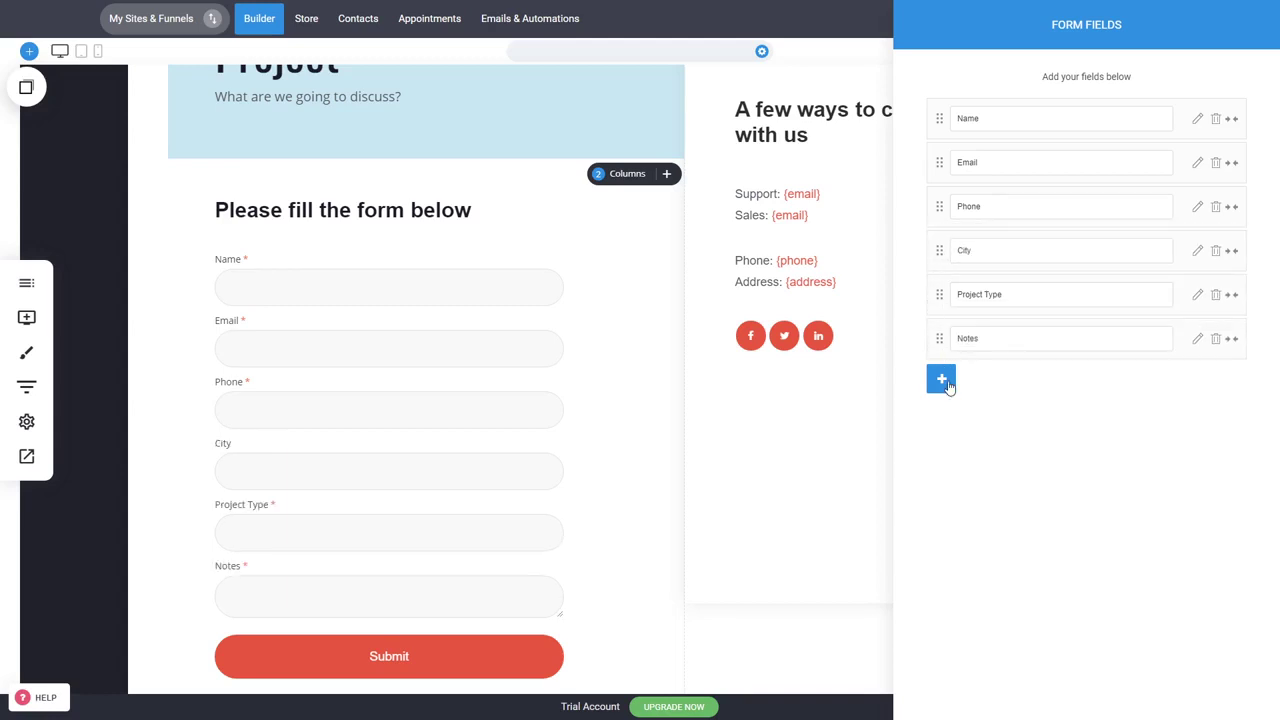
left_click(942, 380)
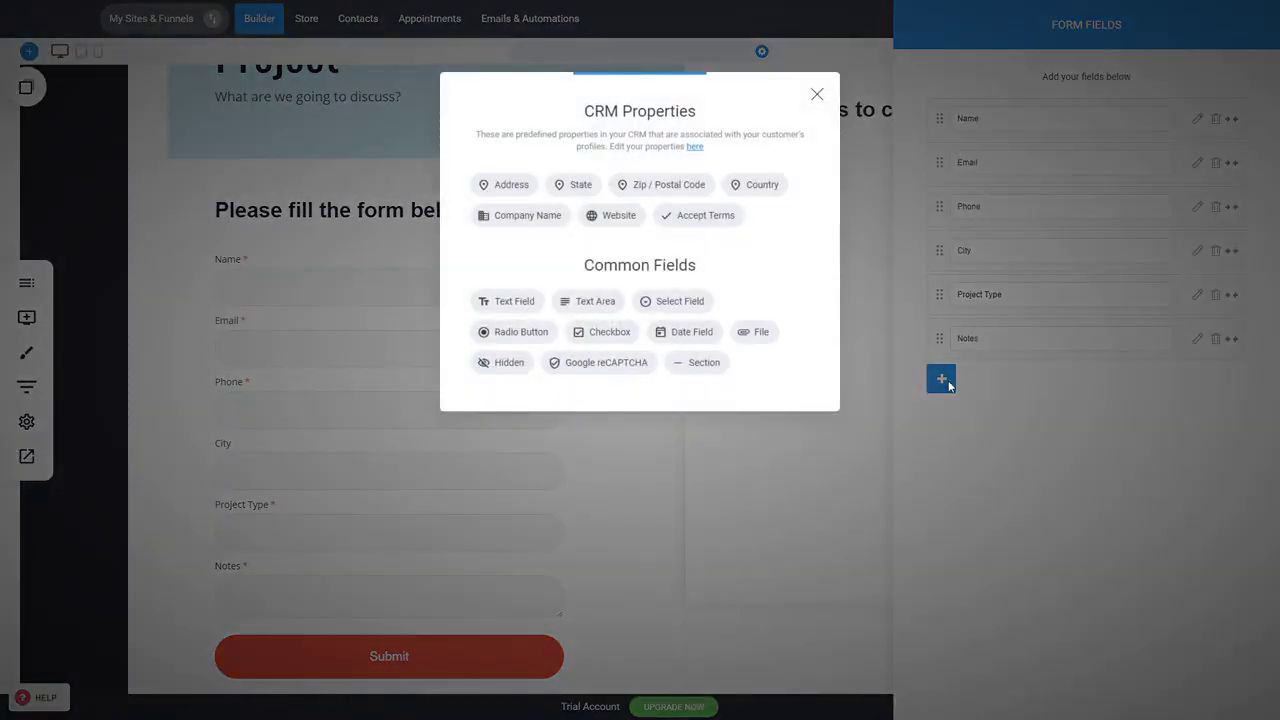
left_click(705, 216)
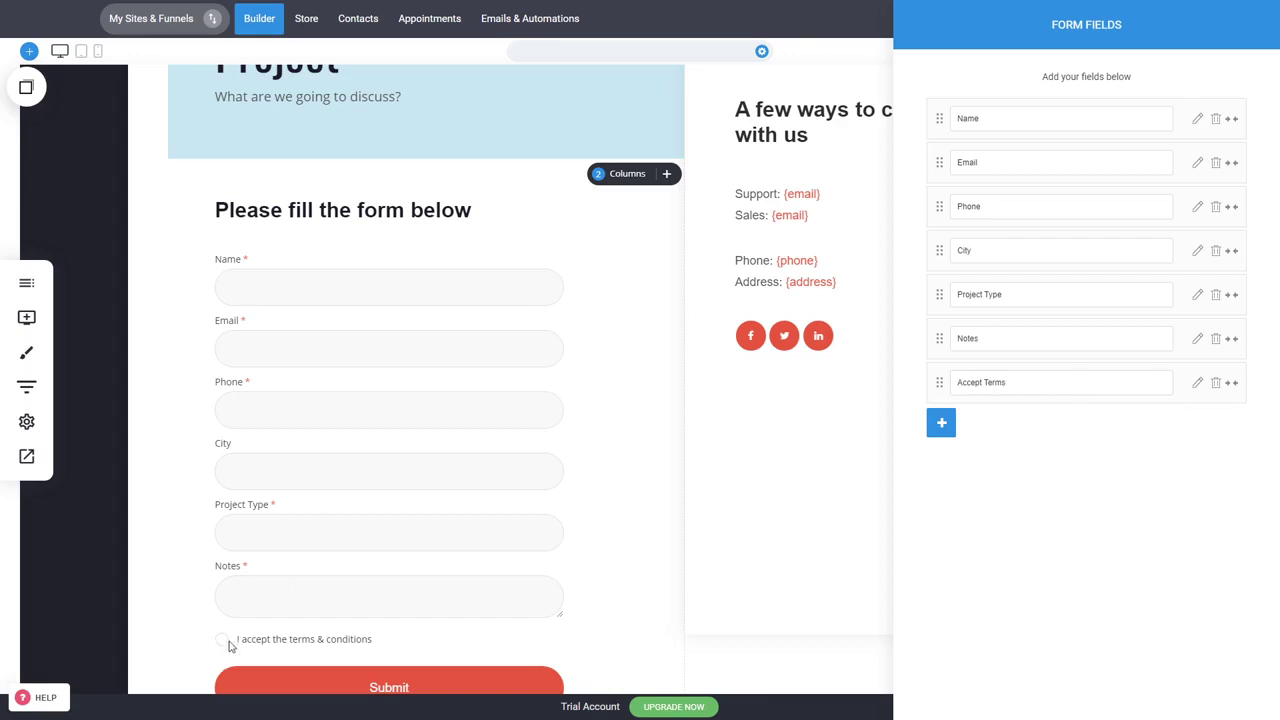
- Select 'terms & conditions' in the Accept Terms text, cancel linking it, and close the field list
left_click(1197, 382)
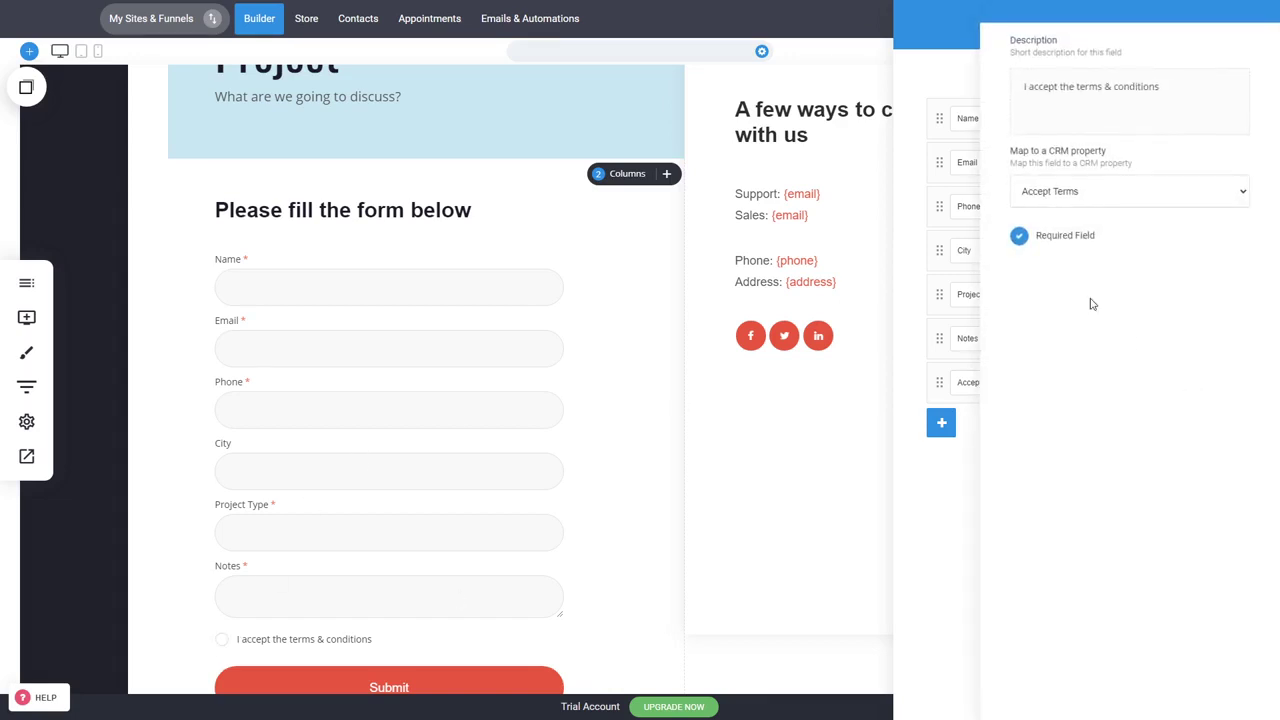
left_click(1117, 110)
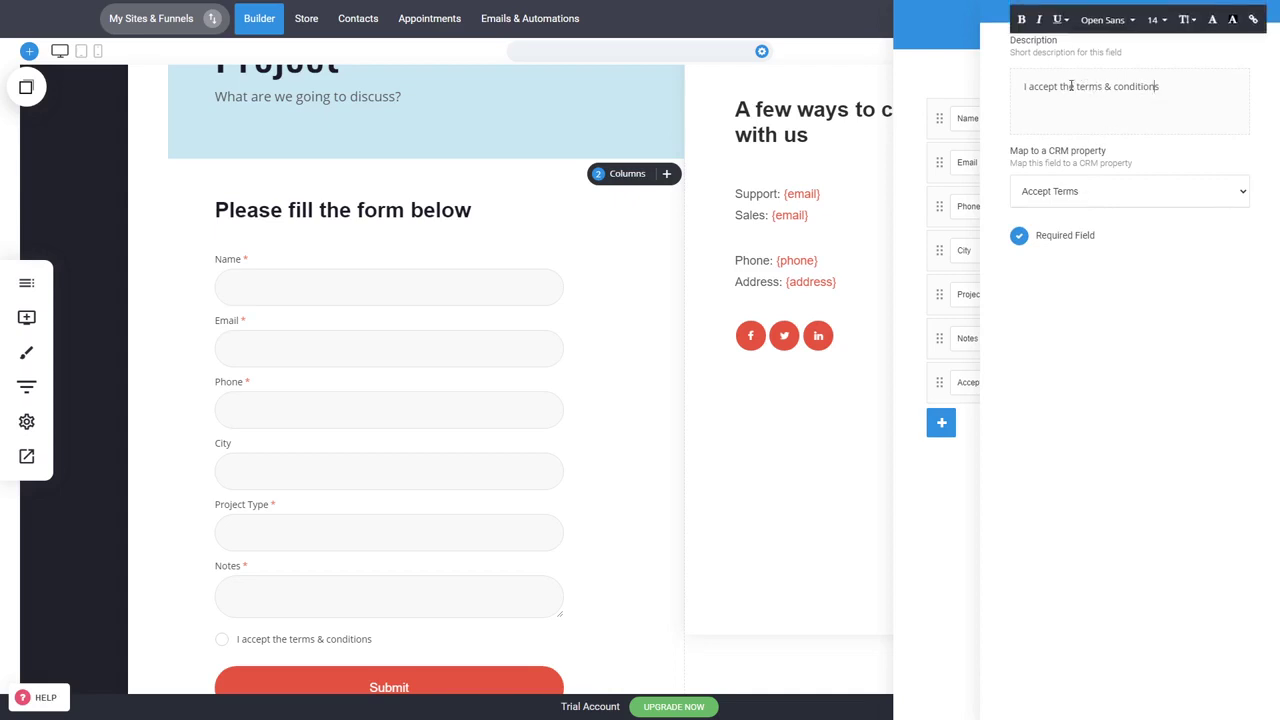
left_click_drag(1076, 87, 1161, 90)
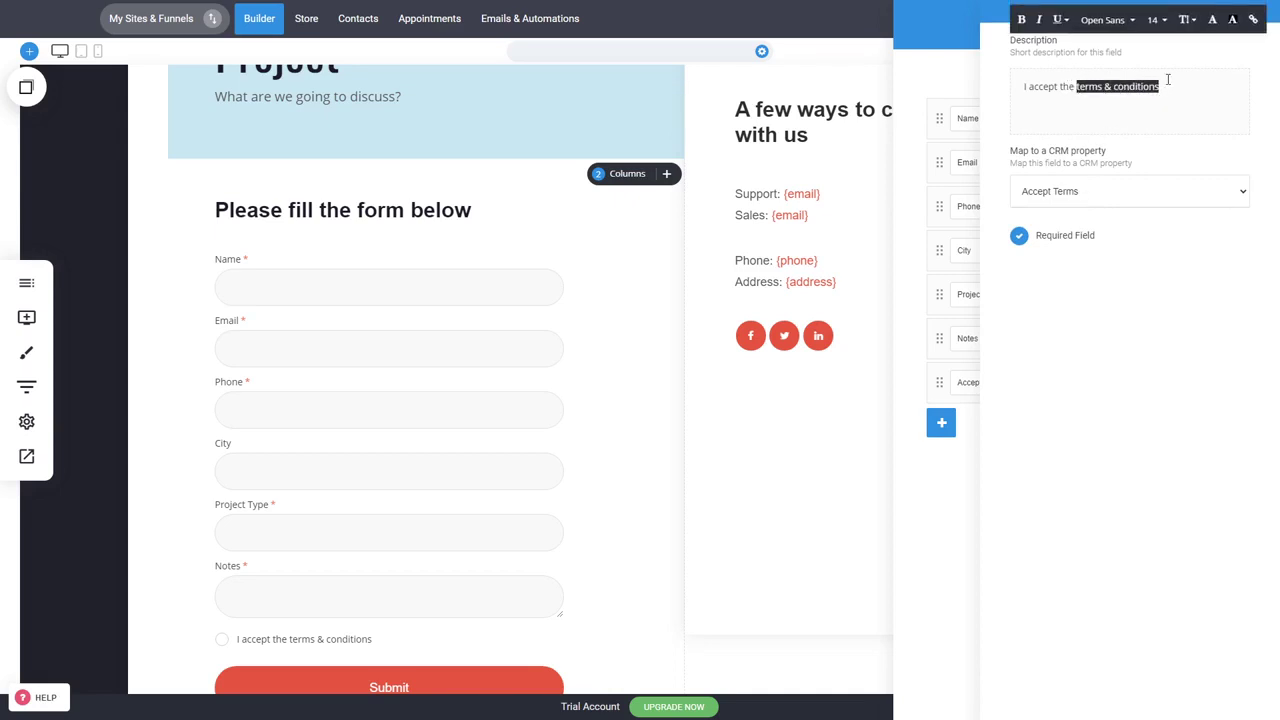
left_click(1251, 22)
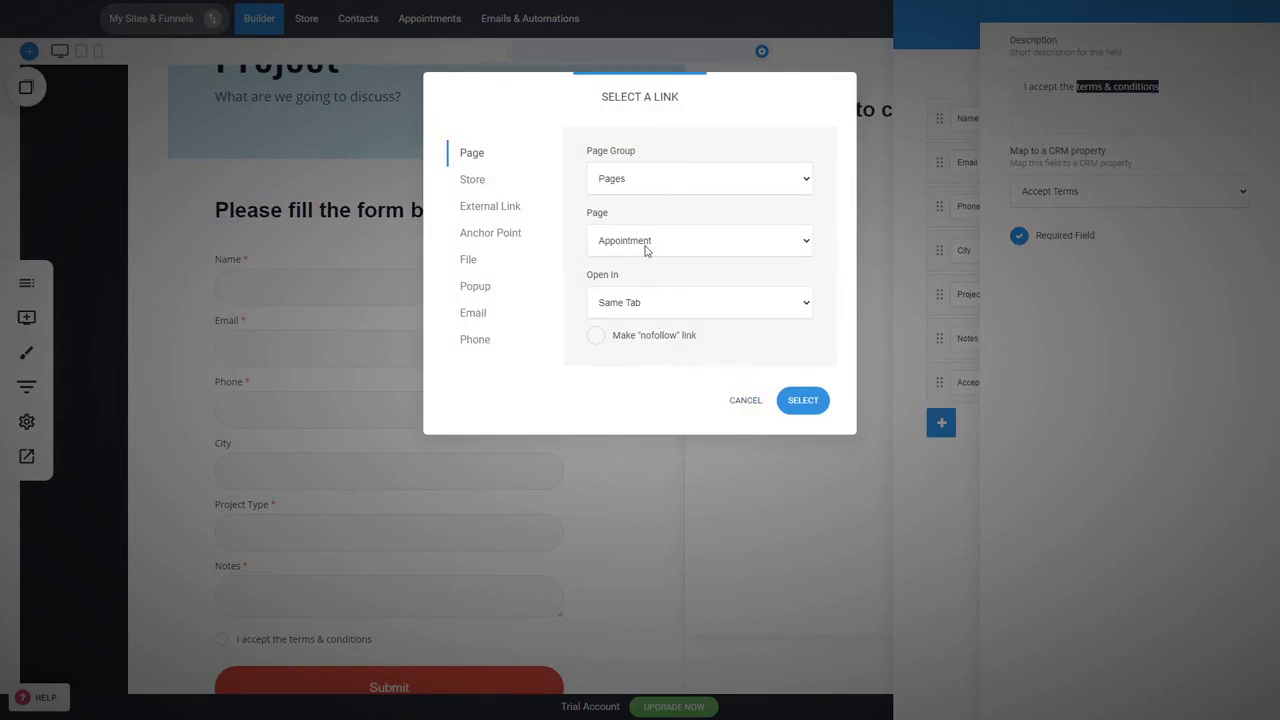
left_click(735, 401)
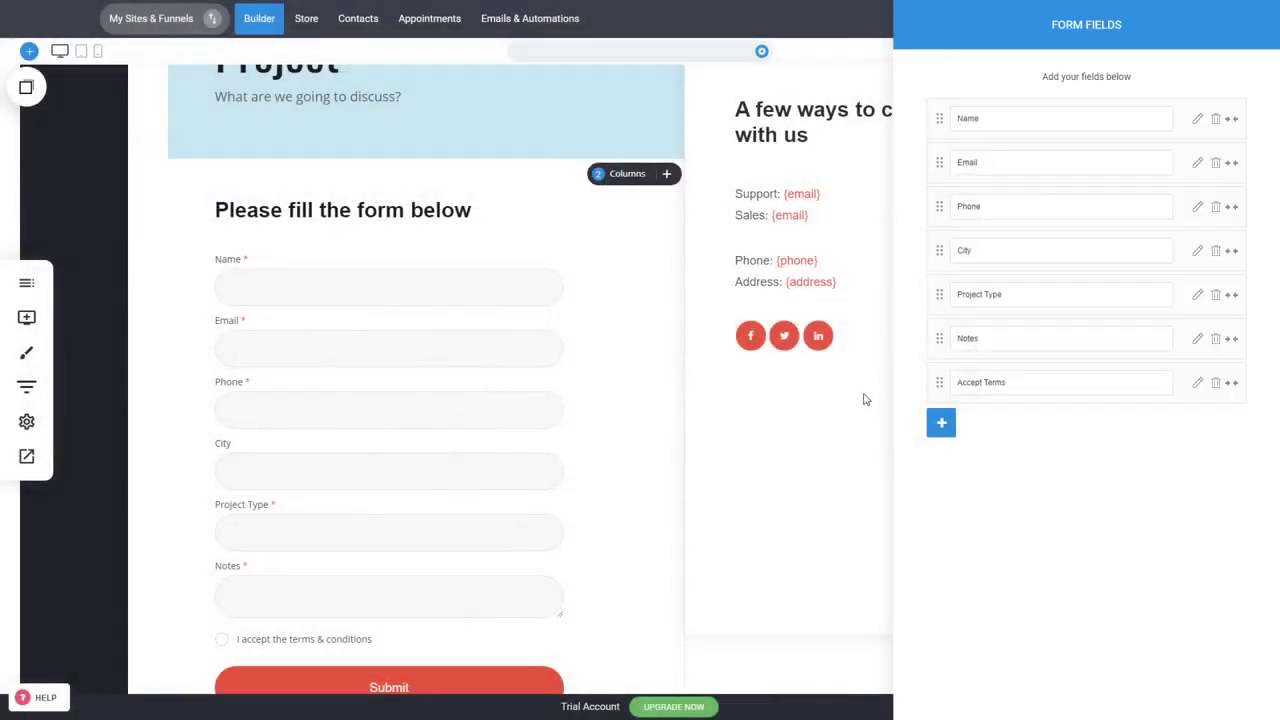
left_click(825, 463)
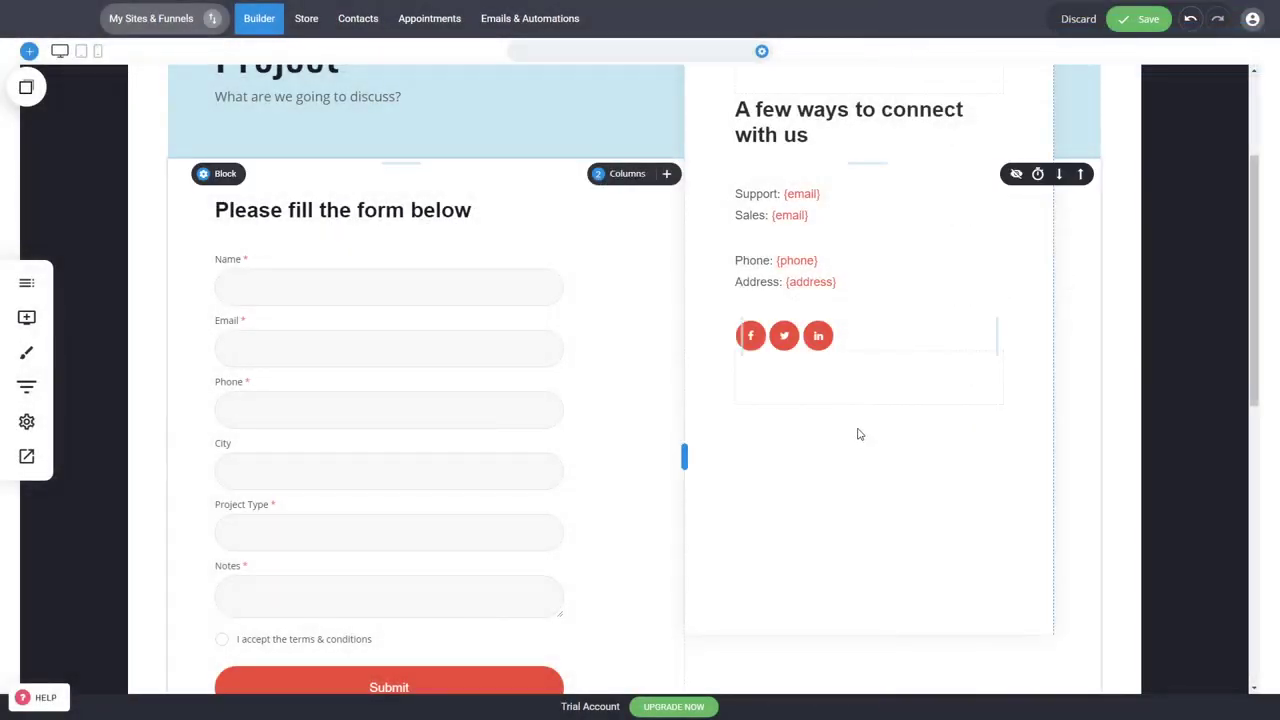
- Create an empty page named 'Terms And Conditions' from Pages & Popups
left_click(27, 289)
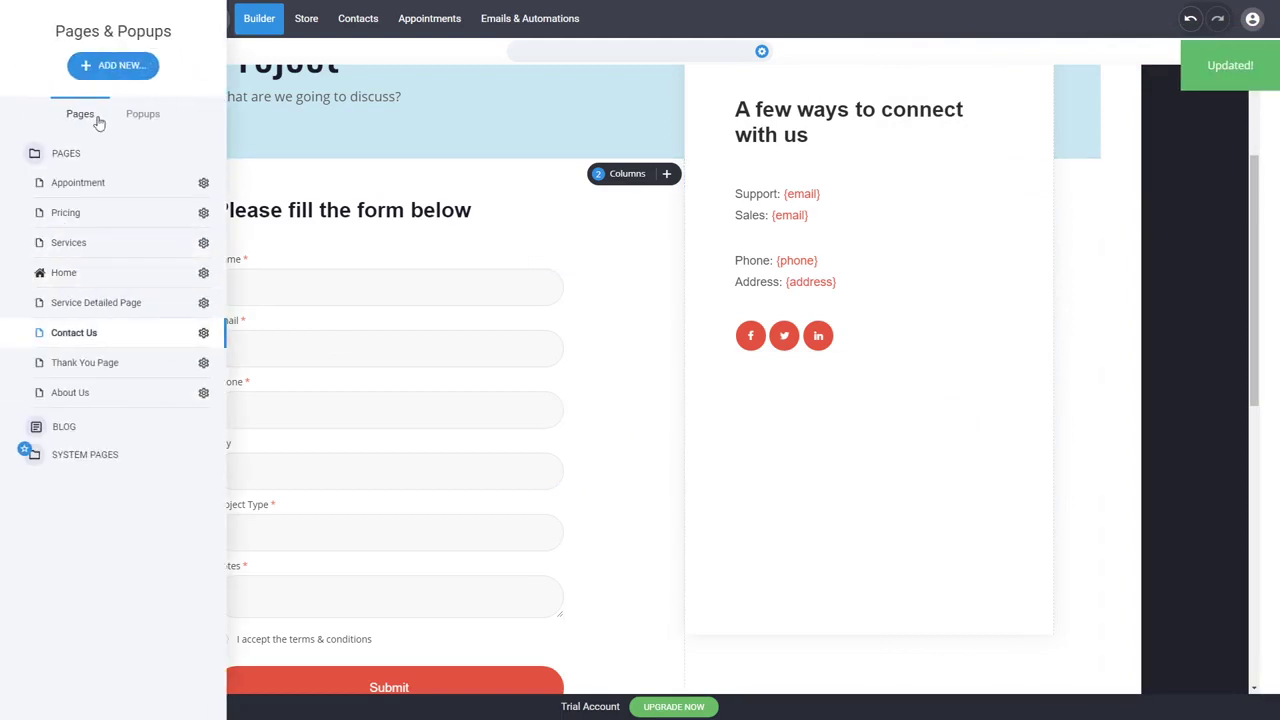
left_click(105, 74)
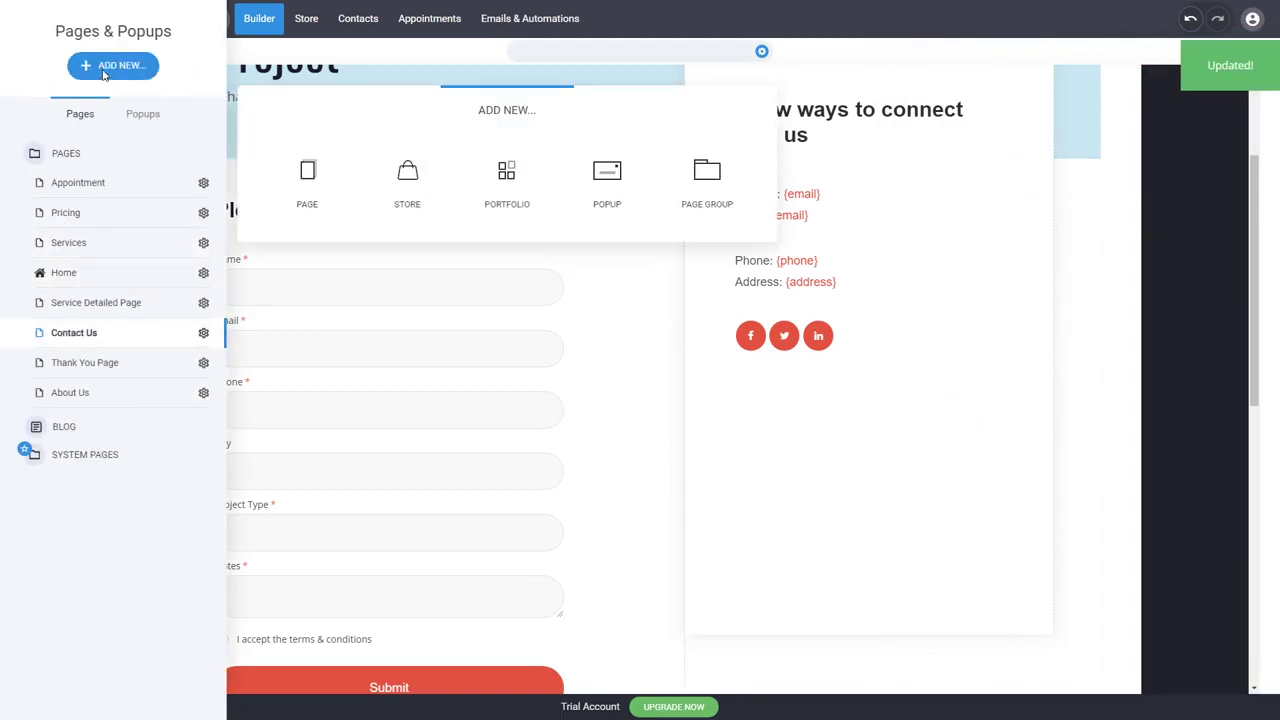
left_click(317, 203)
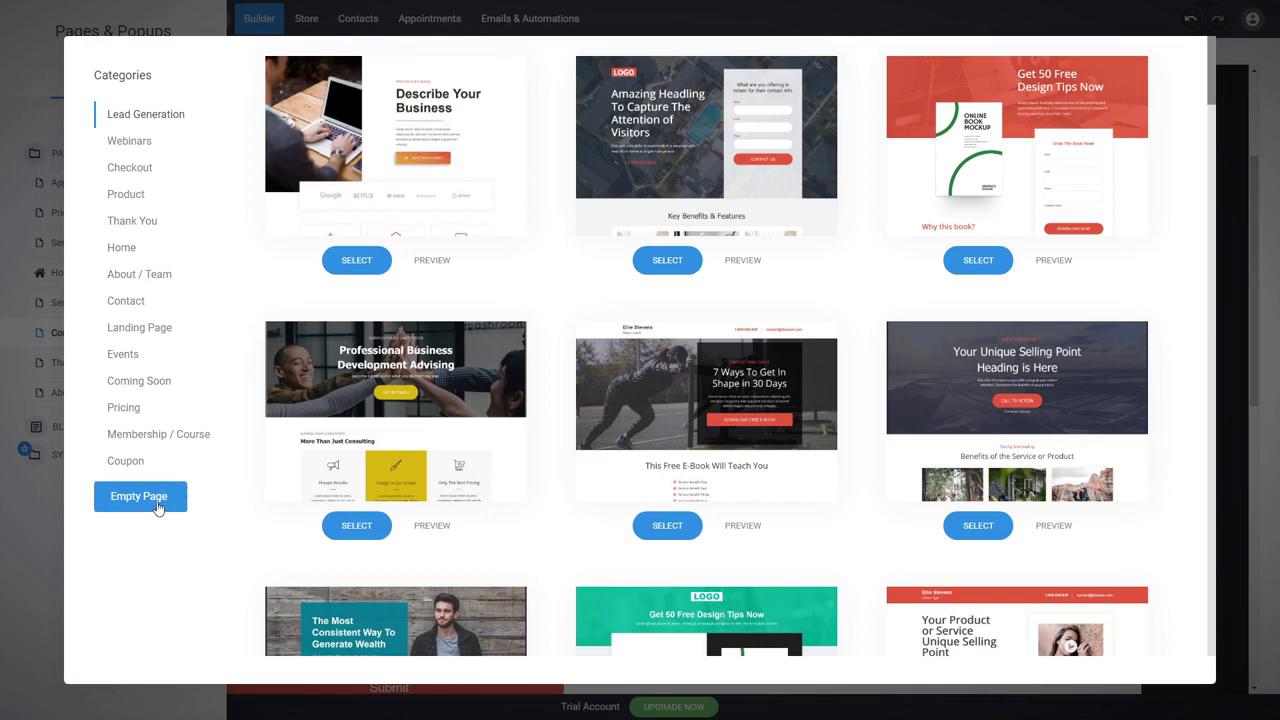
left_click(160, 506)
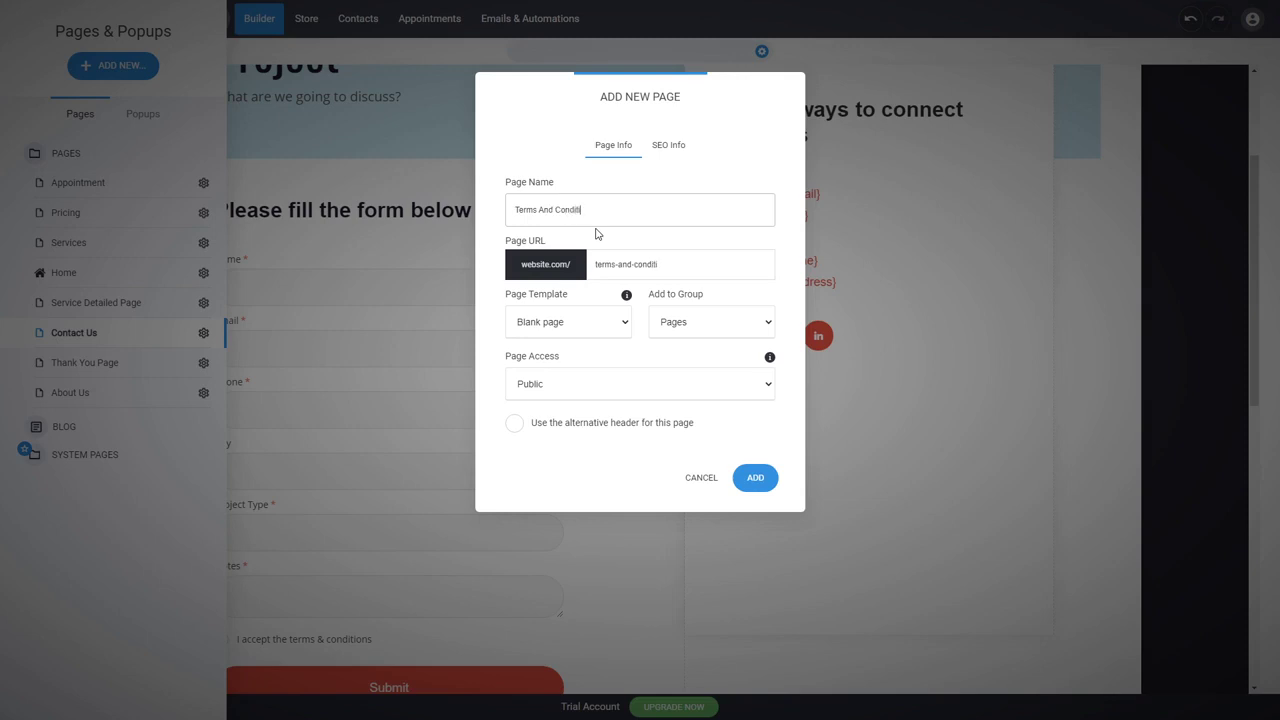
left_click(757, 477)
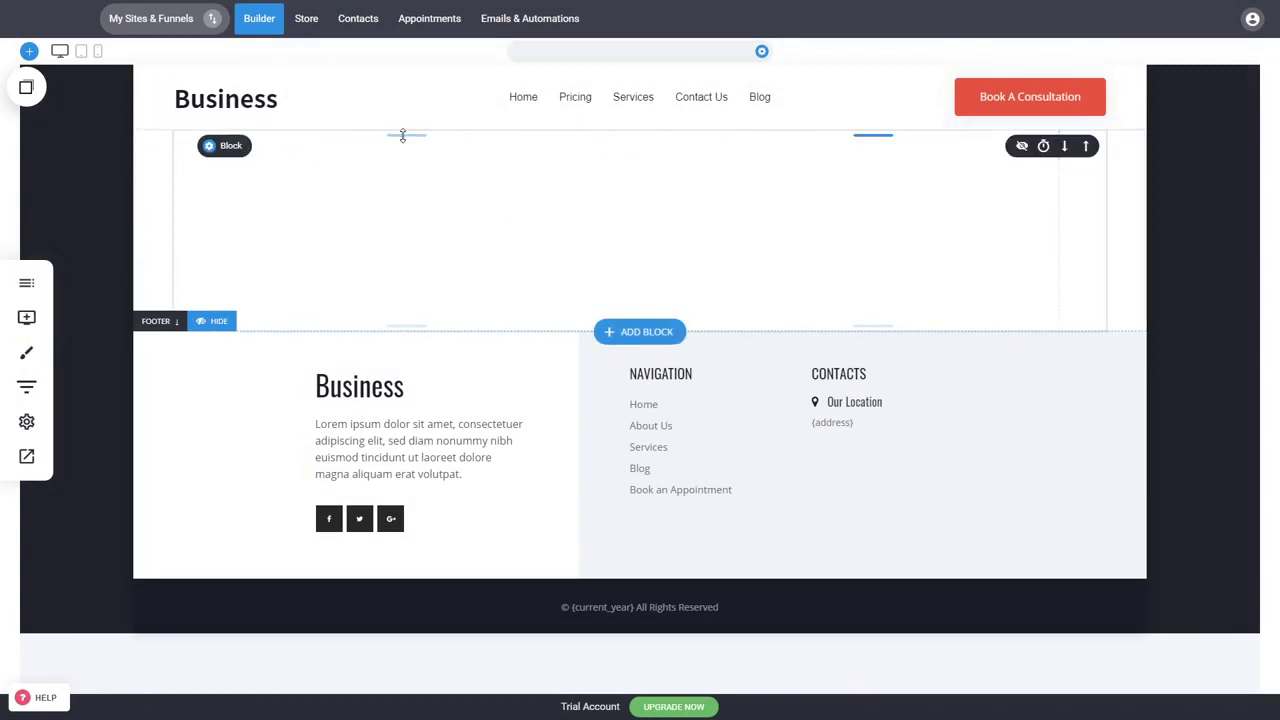
- Add a 'Terms And Conditions' heading to the empty page and enlarge its section padding
left_click(26, 317)
left_click_drag(49, 96, 573, 158)
left_click(292, 140)
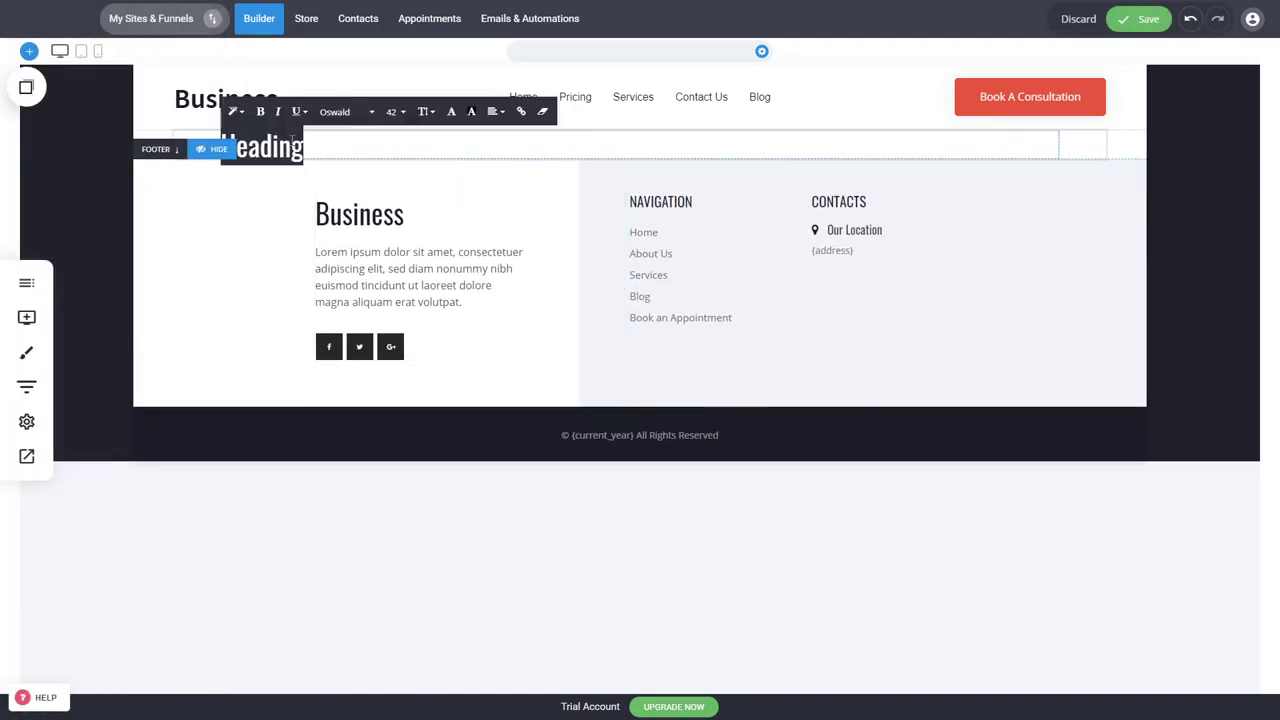
type("Terms ")
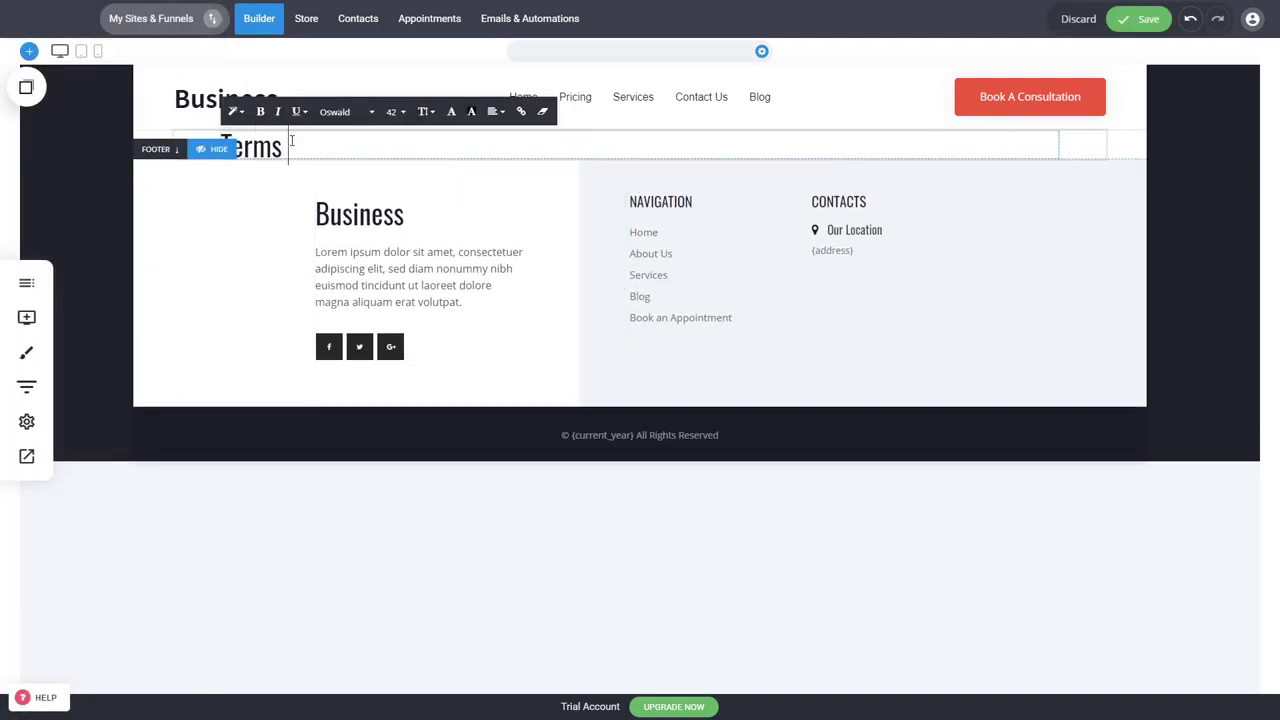
type("And Conditions")
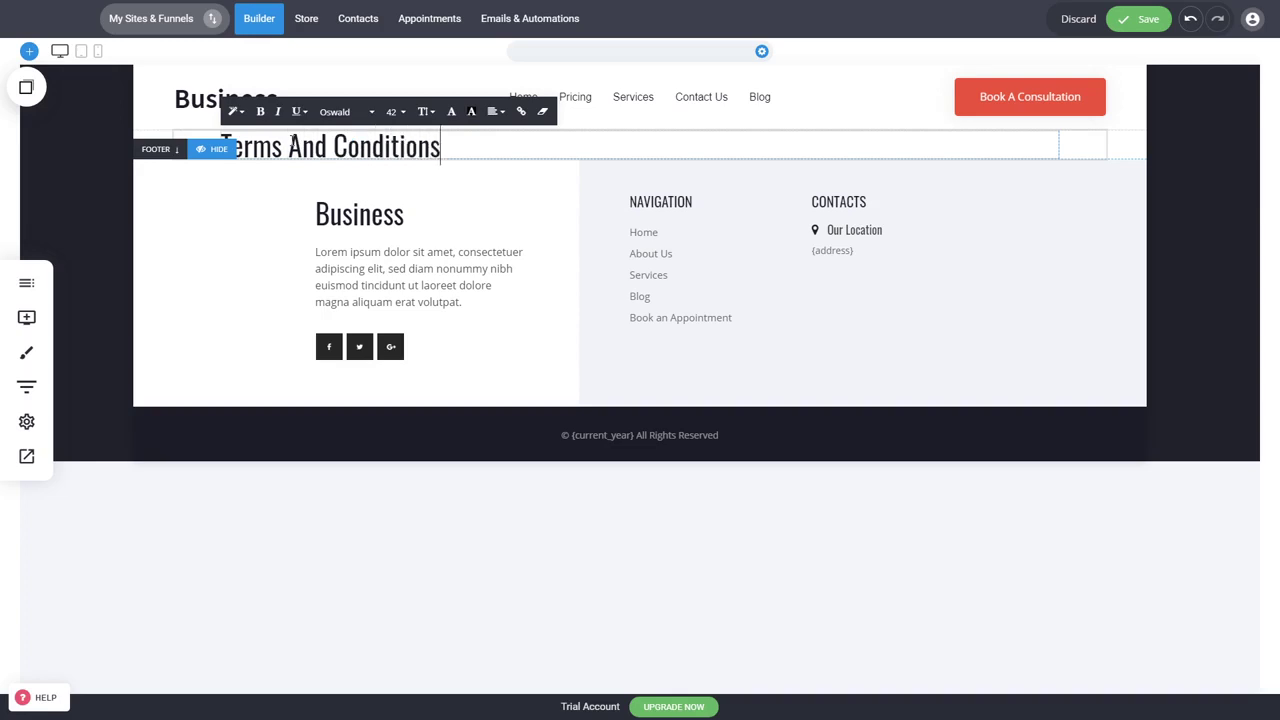
left_click(73, 300)
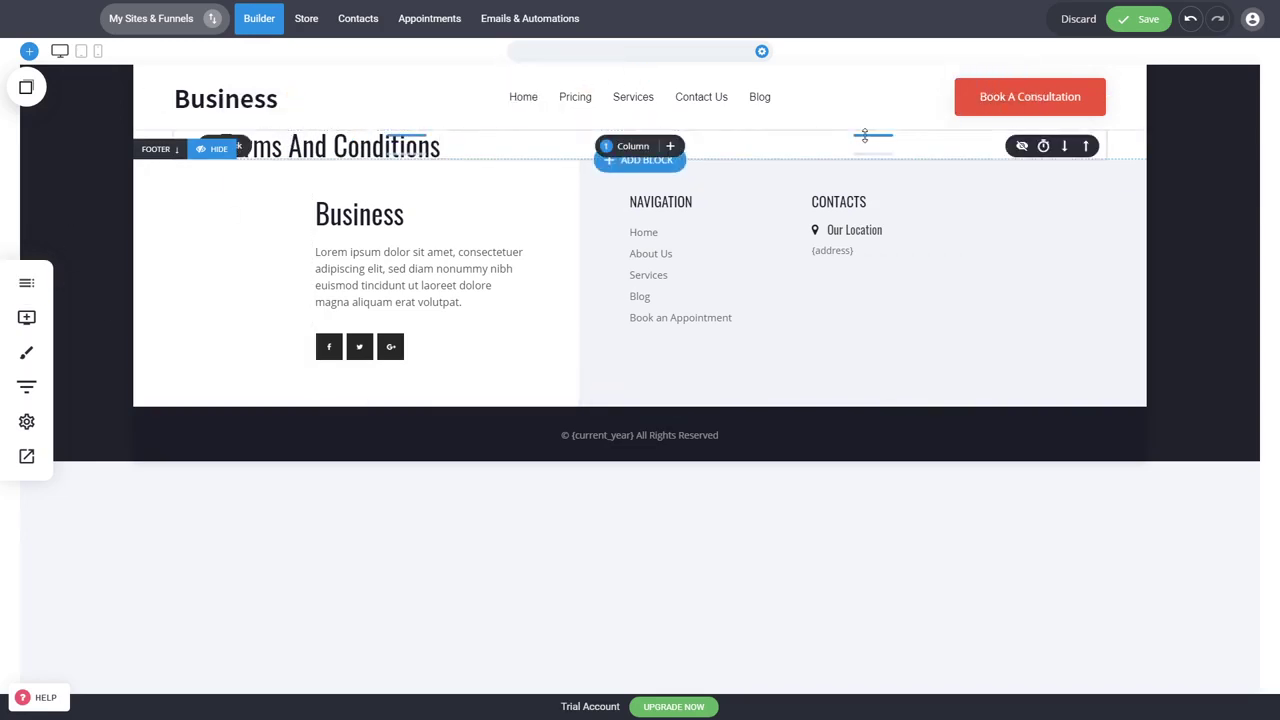
left_click_drag(864, 135, 869, 169)
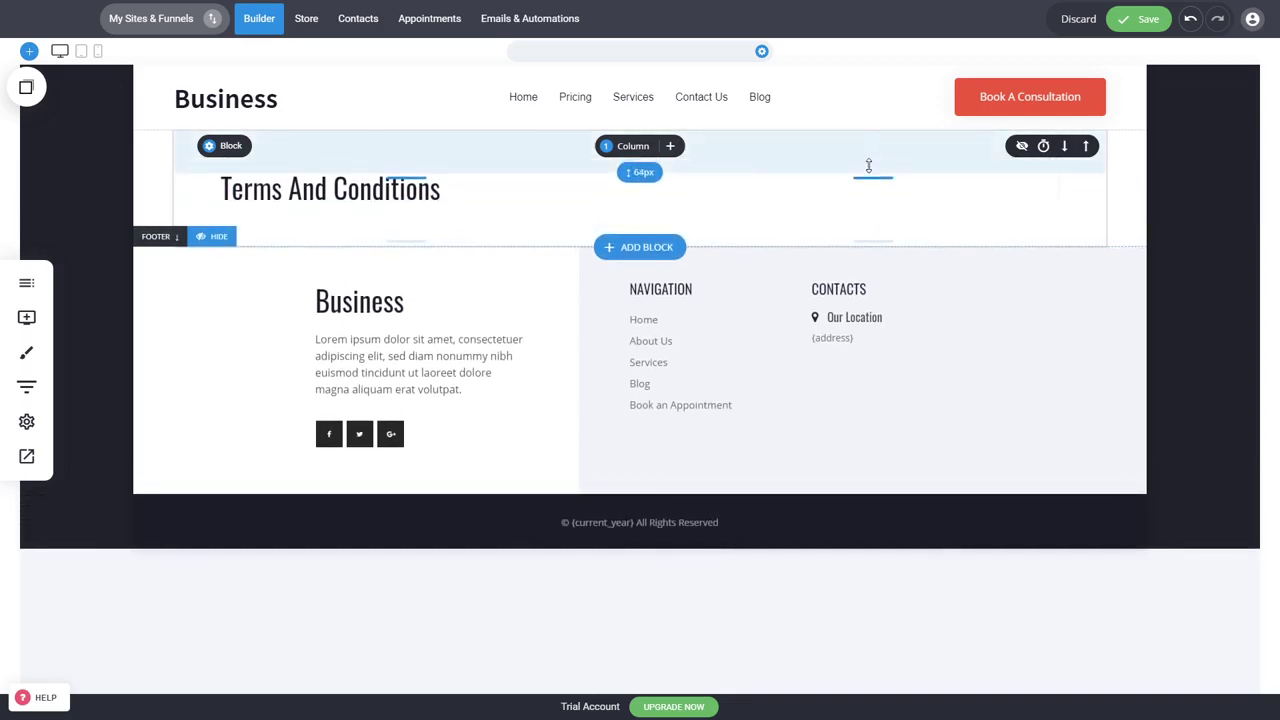
- Add a placeholder text block below the heading, add space above the heading, and save
left_click(26, 317)
left_click_drag(106, 151, 459, 219)
left_click(1169, 272)
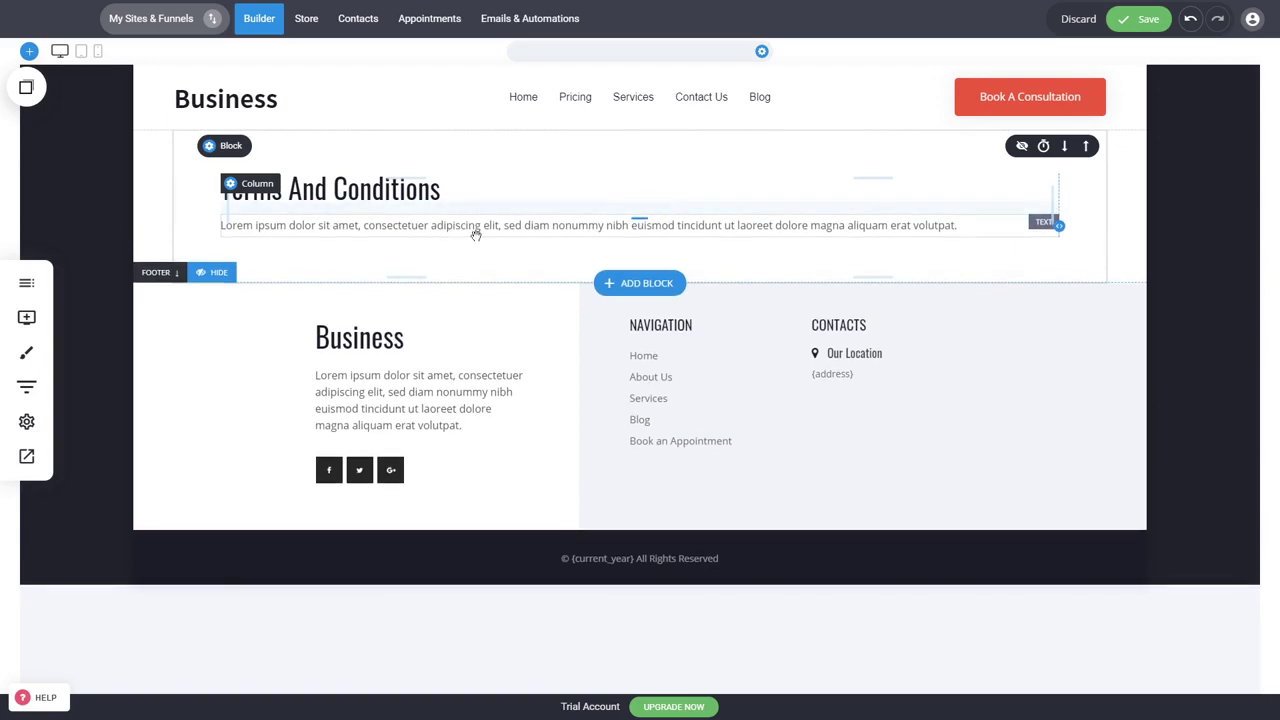
left_click_drag(454, 163, 457, 172)
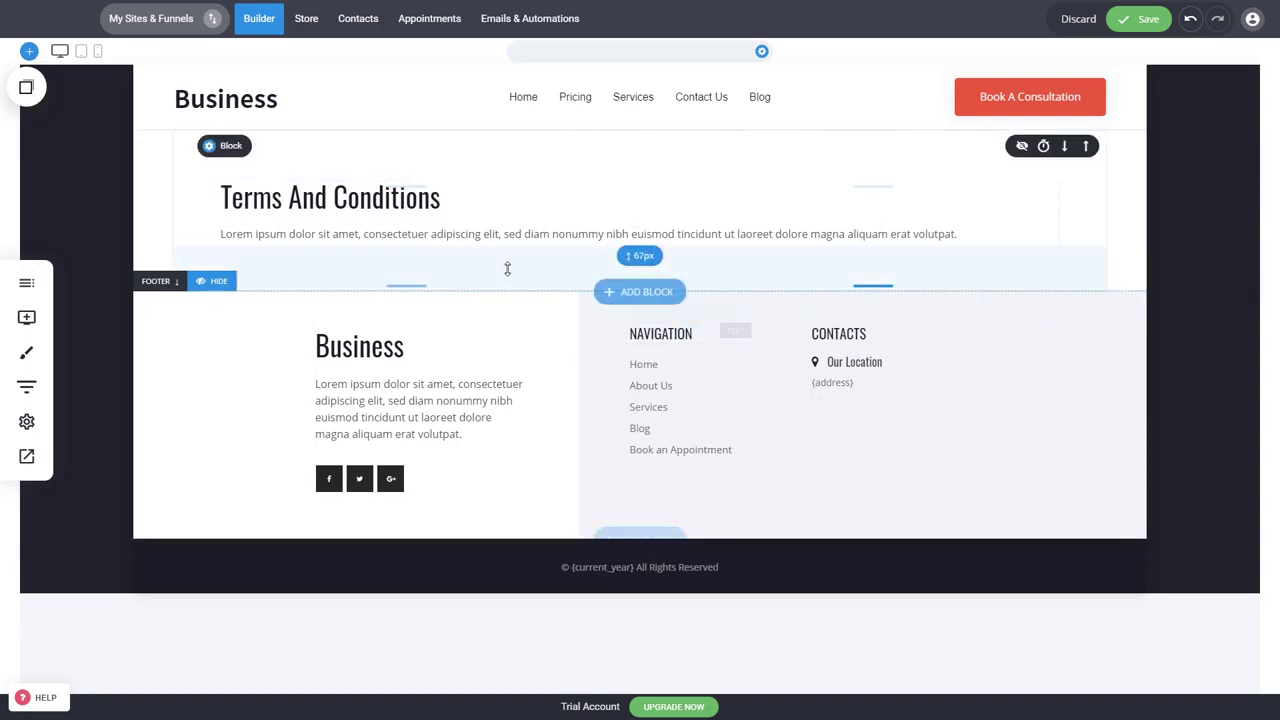
key("ctrl+s")
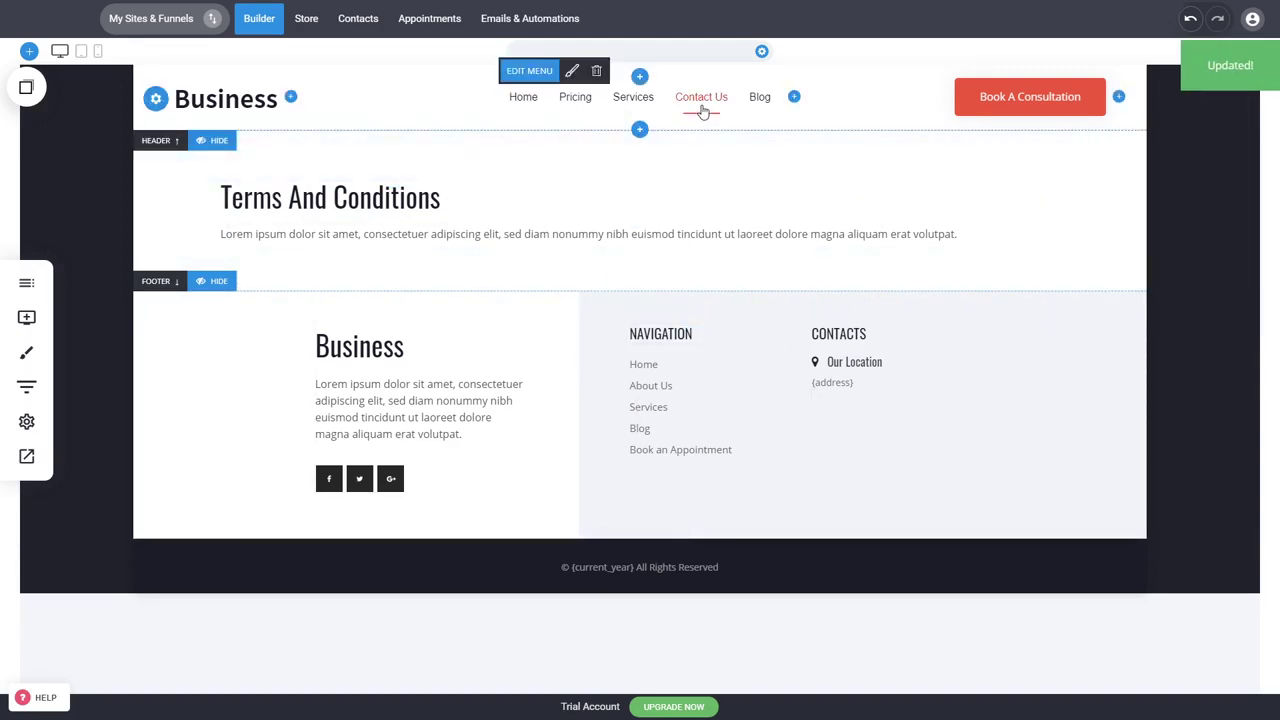
- On Contact Us, link 'terms & conditions' in the Accept Terms checkbox to the Terms And Conditions page
left_click(703, 110)
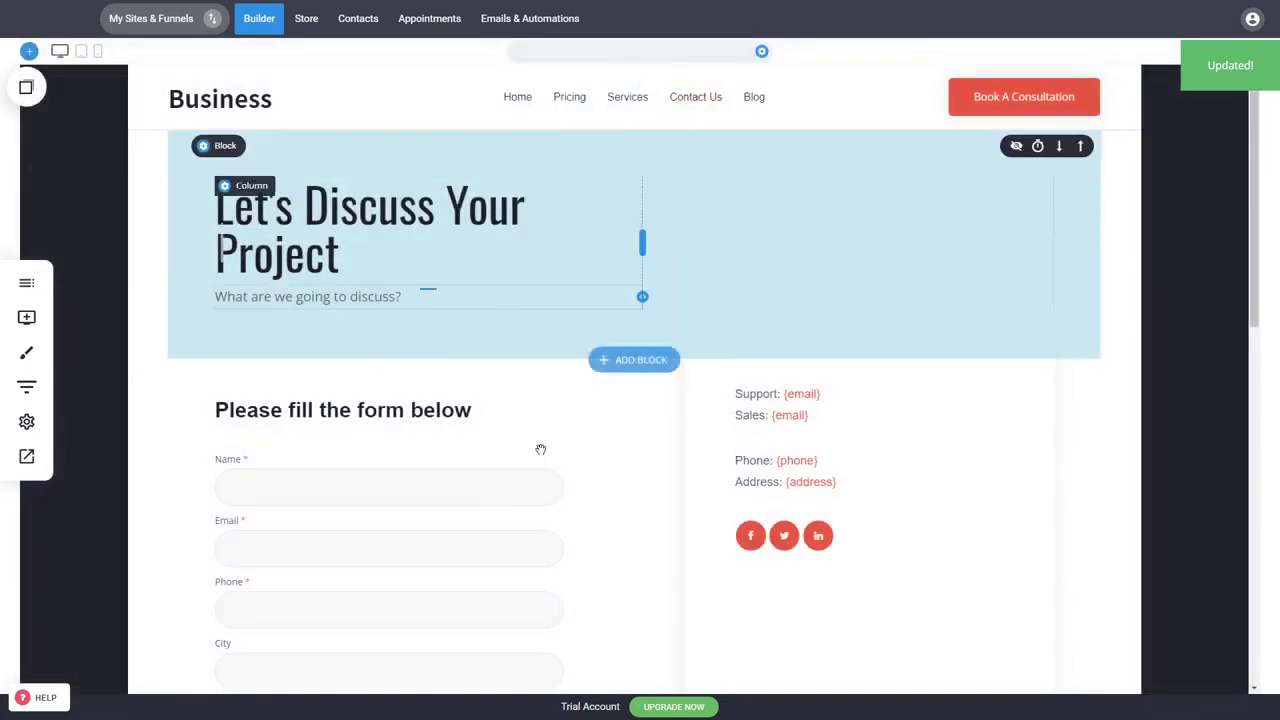
left_click(490, 515)
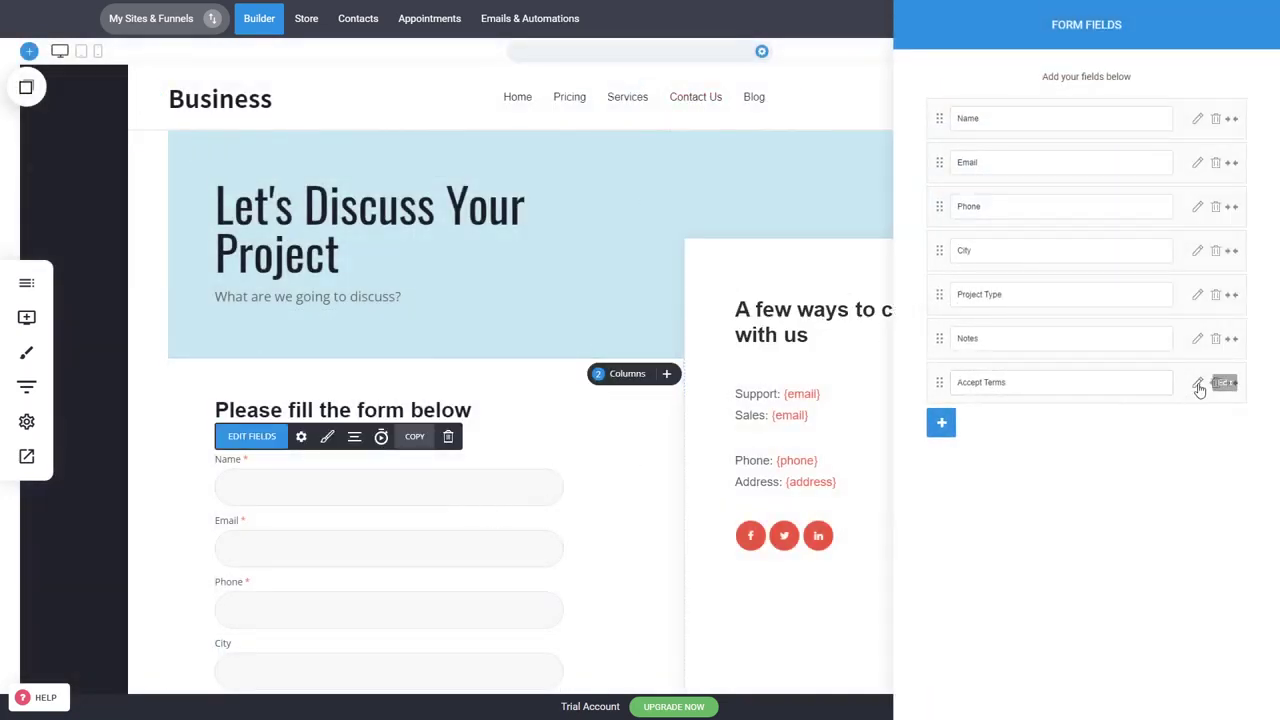
left_click(1198, 384)
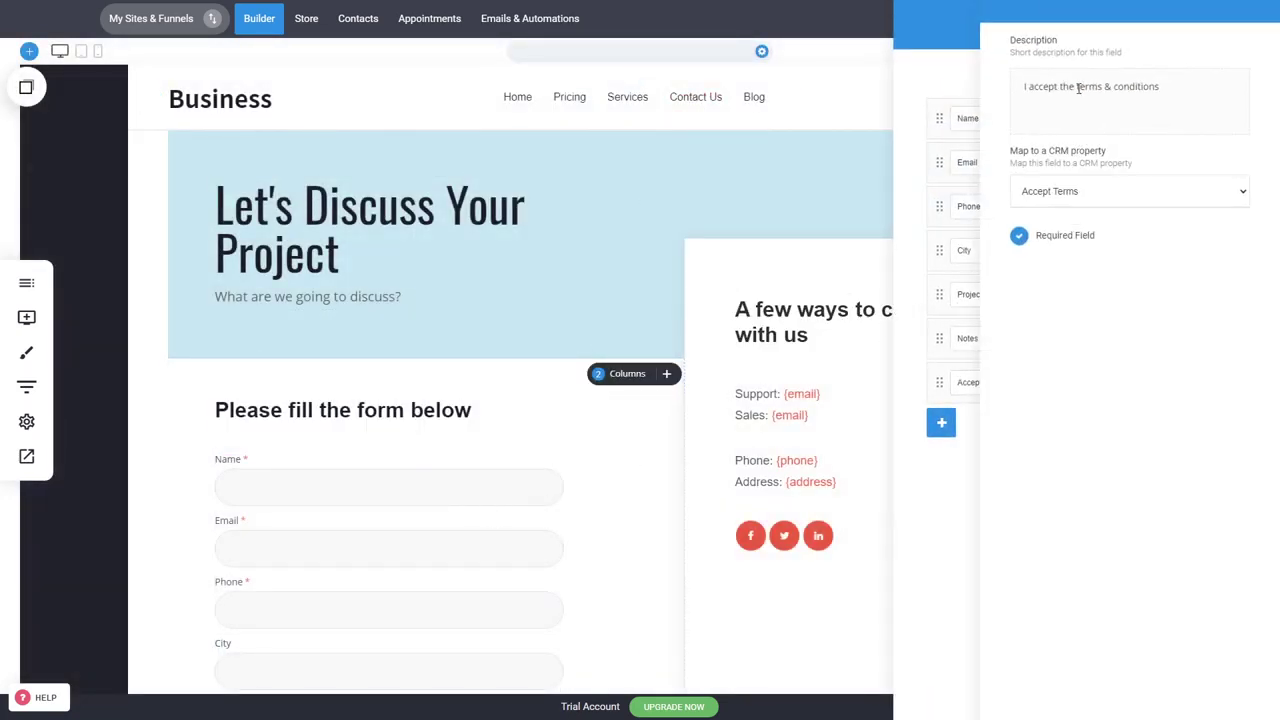
left_click_drag(1077, 87, 1162, 86)
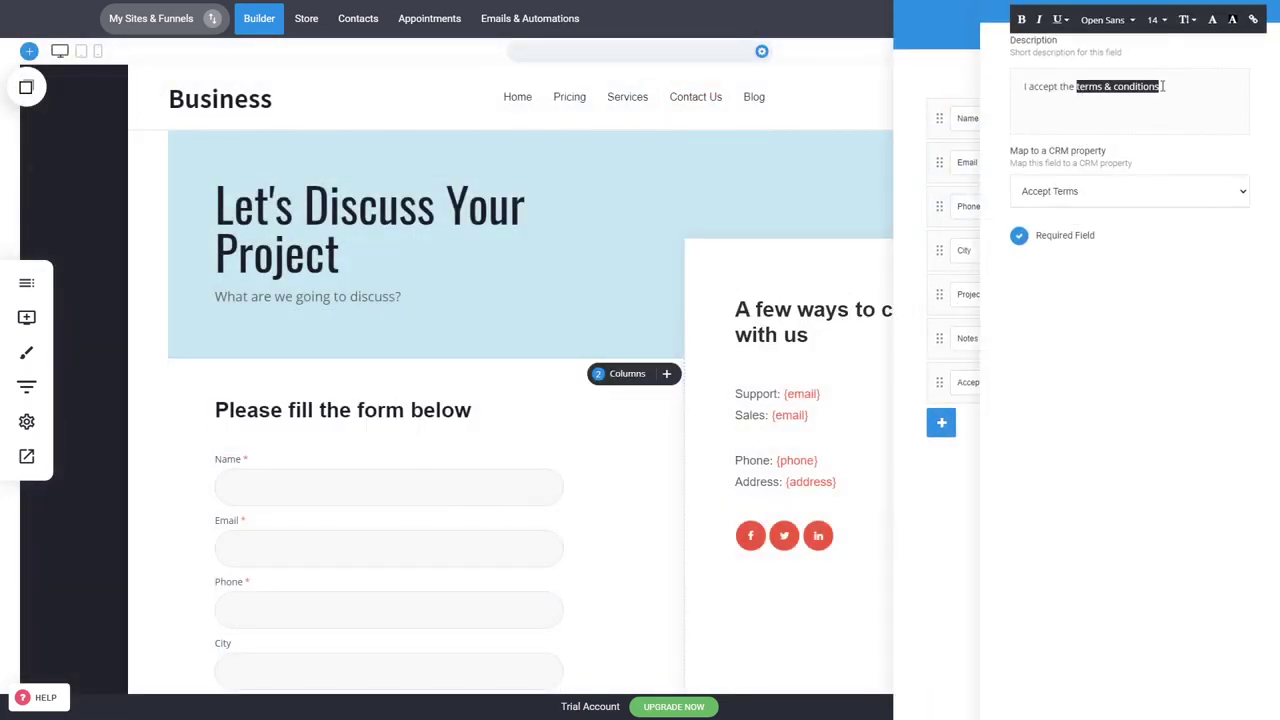
left_click(1254, 22)
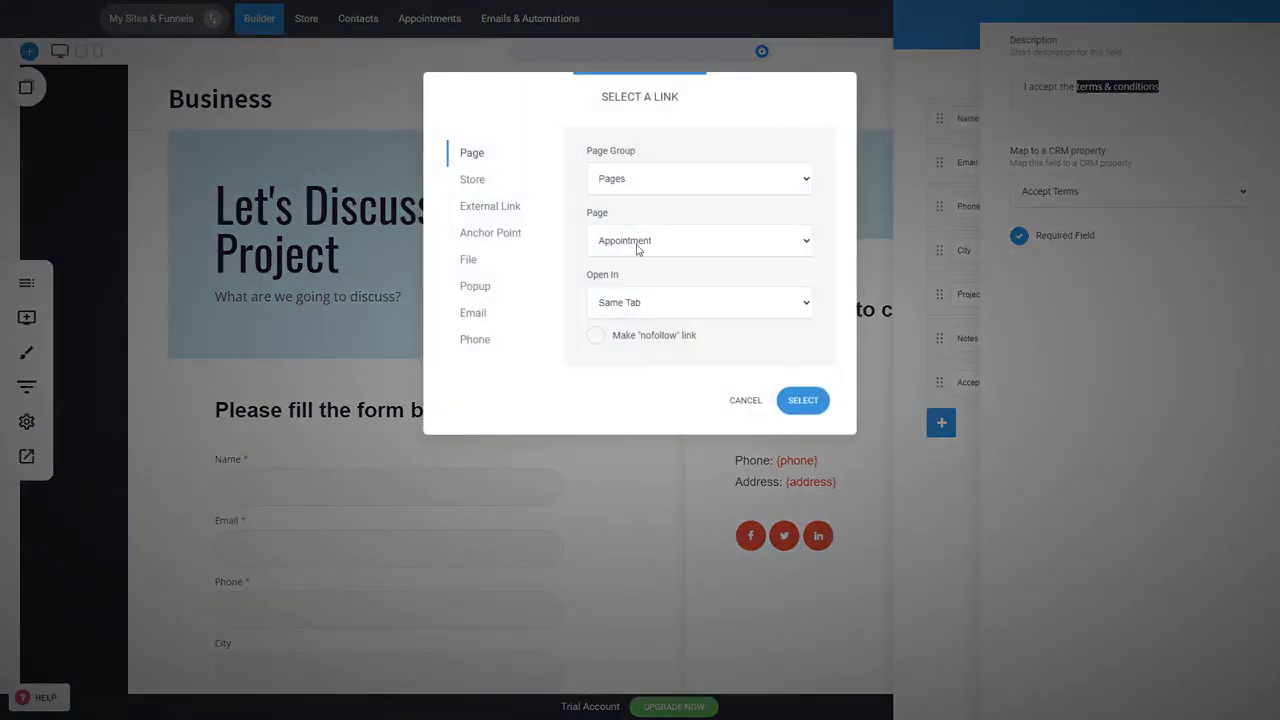
left_click(621, 358)
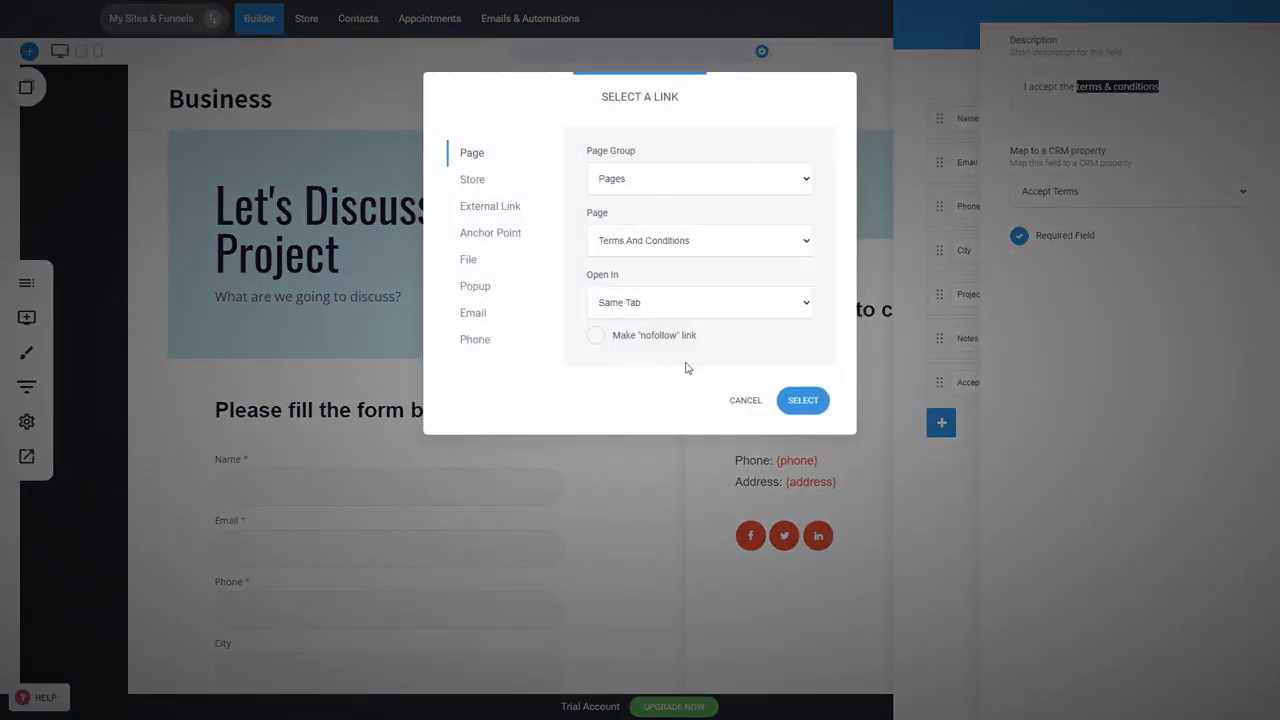
left_click(805, 401)
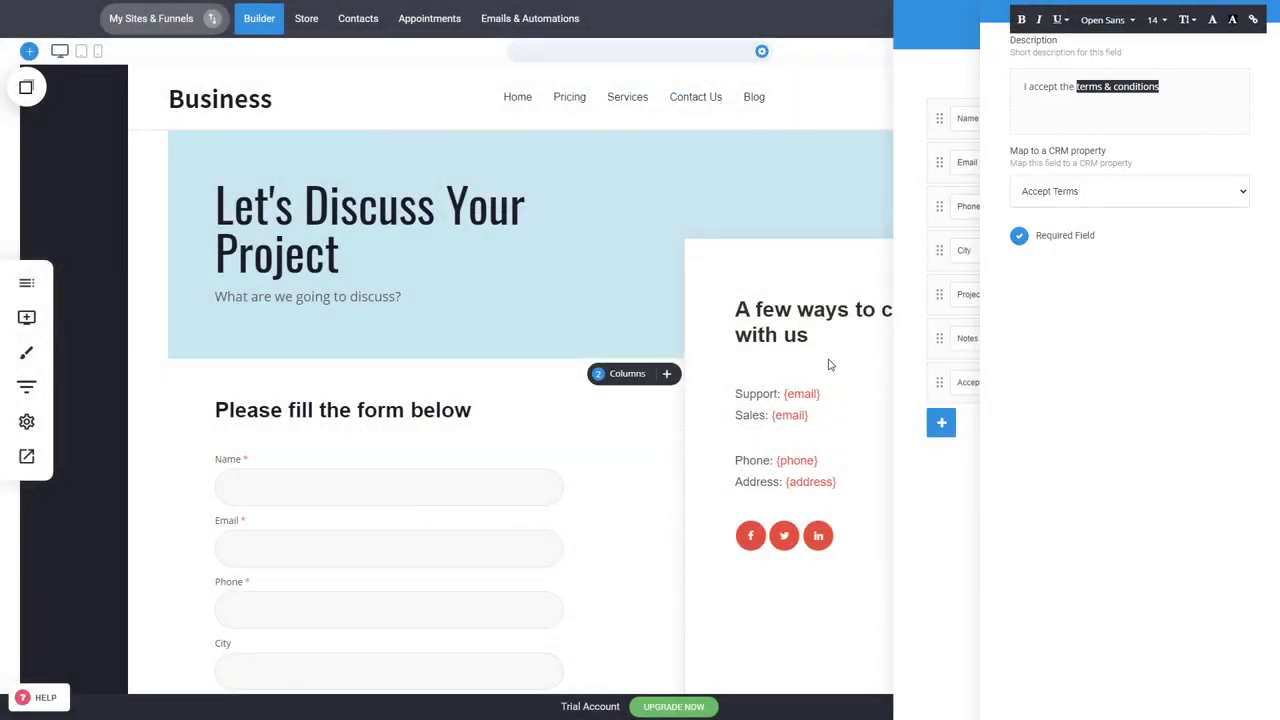
- Close the field settings and list, save the Contact Us page, and reselect the form
left_click(718, 356)
left_click(741, 356)
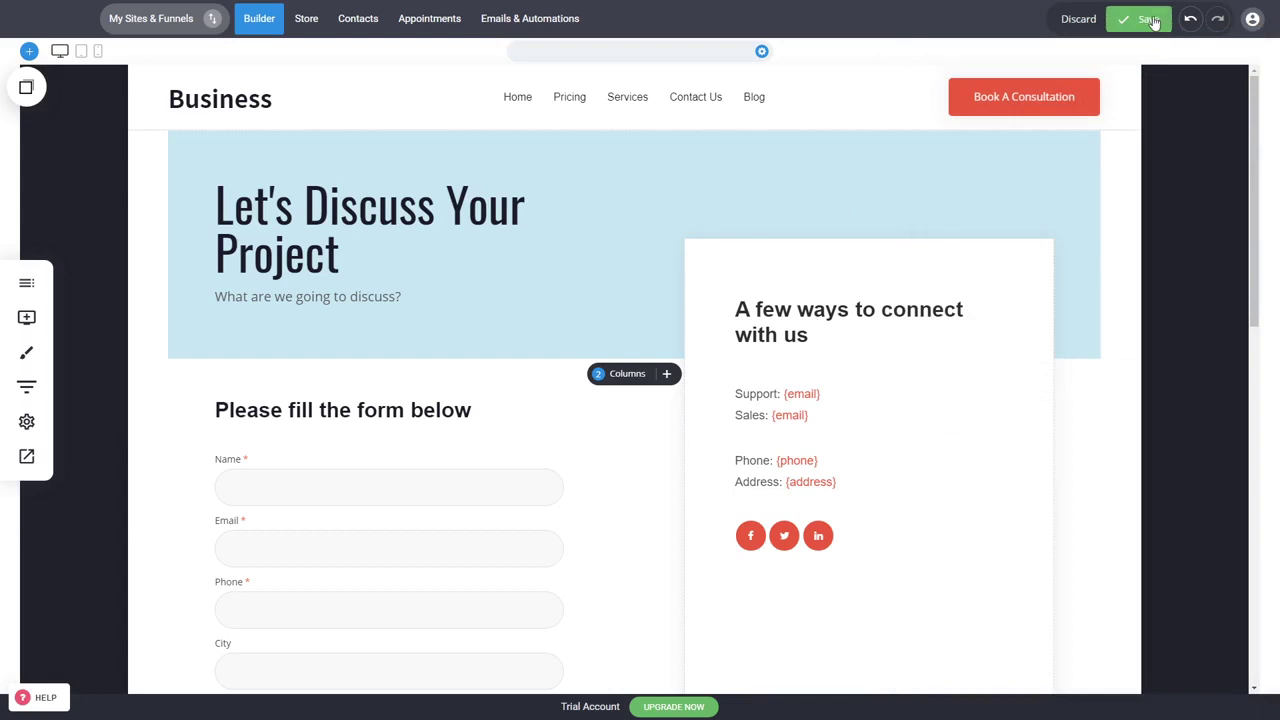
left_click(1154, 23)
scroll(363, 529, "down", 3)
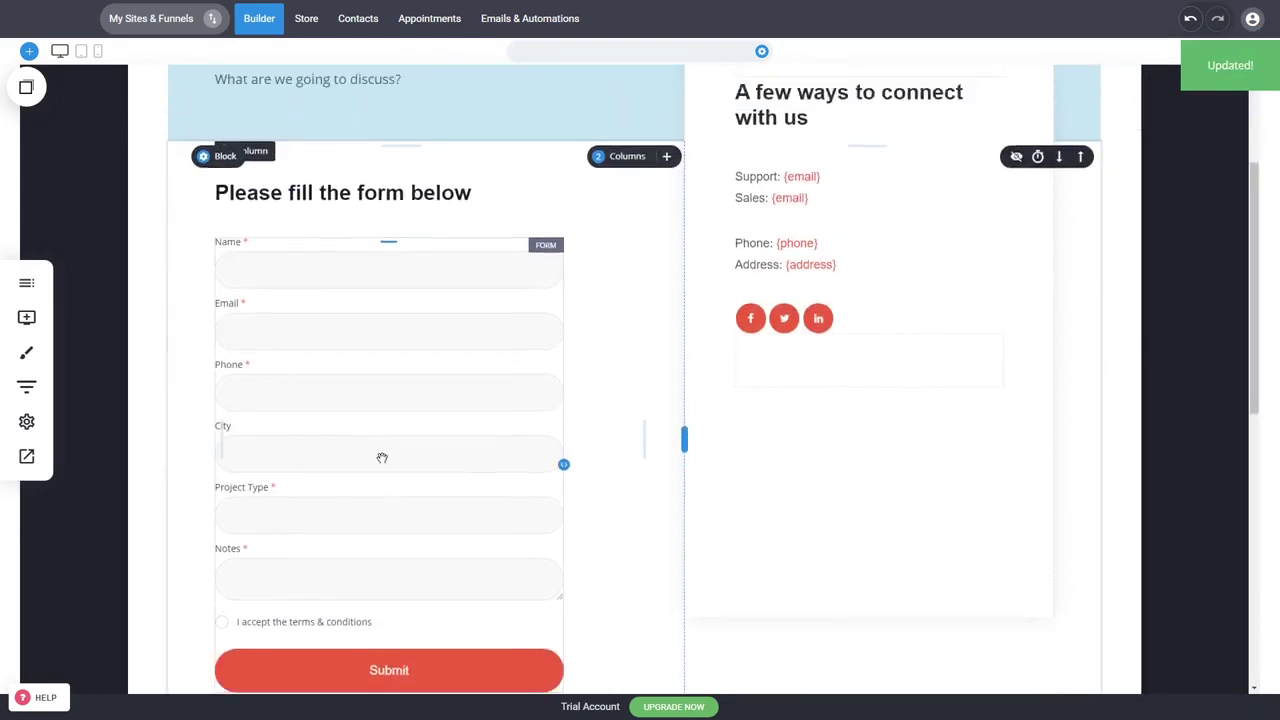
scroll(358, 392, "up", 1)
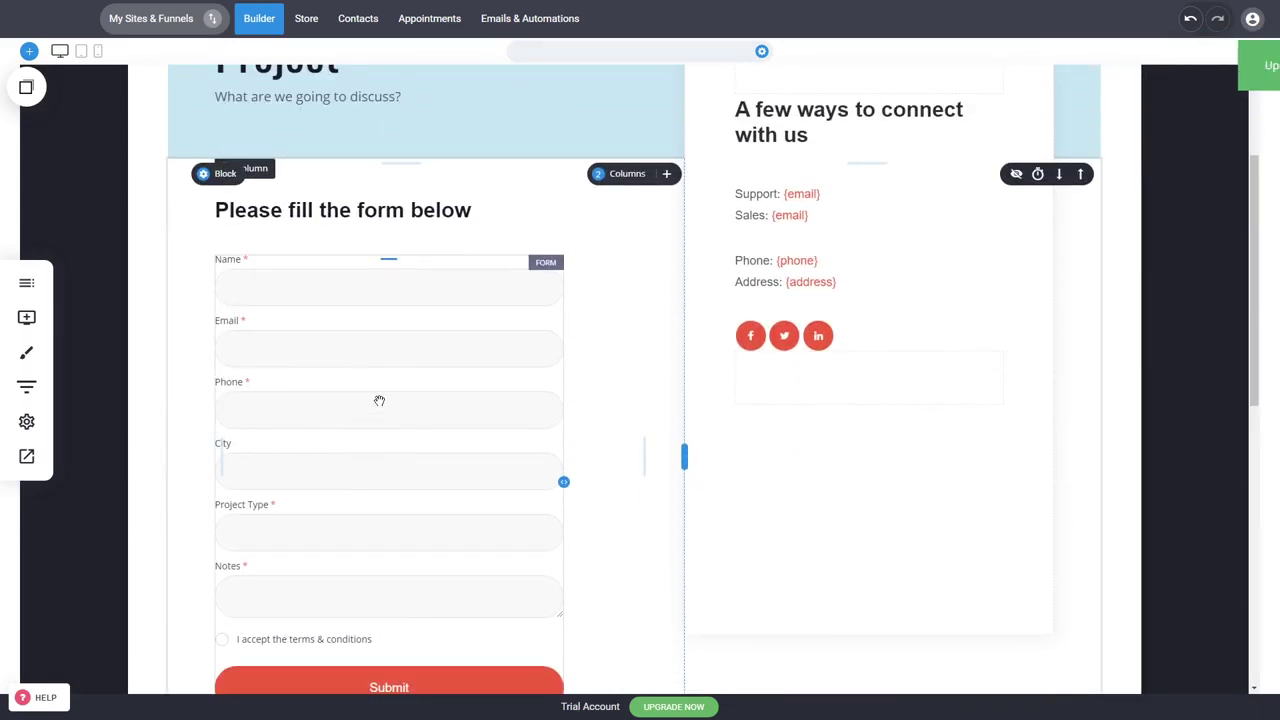
left_click(385, 398)
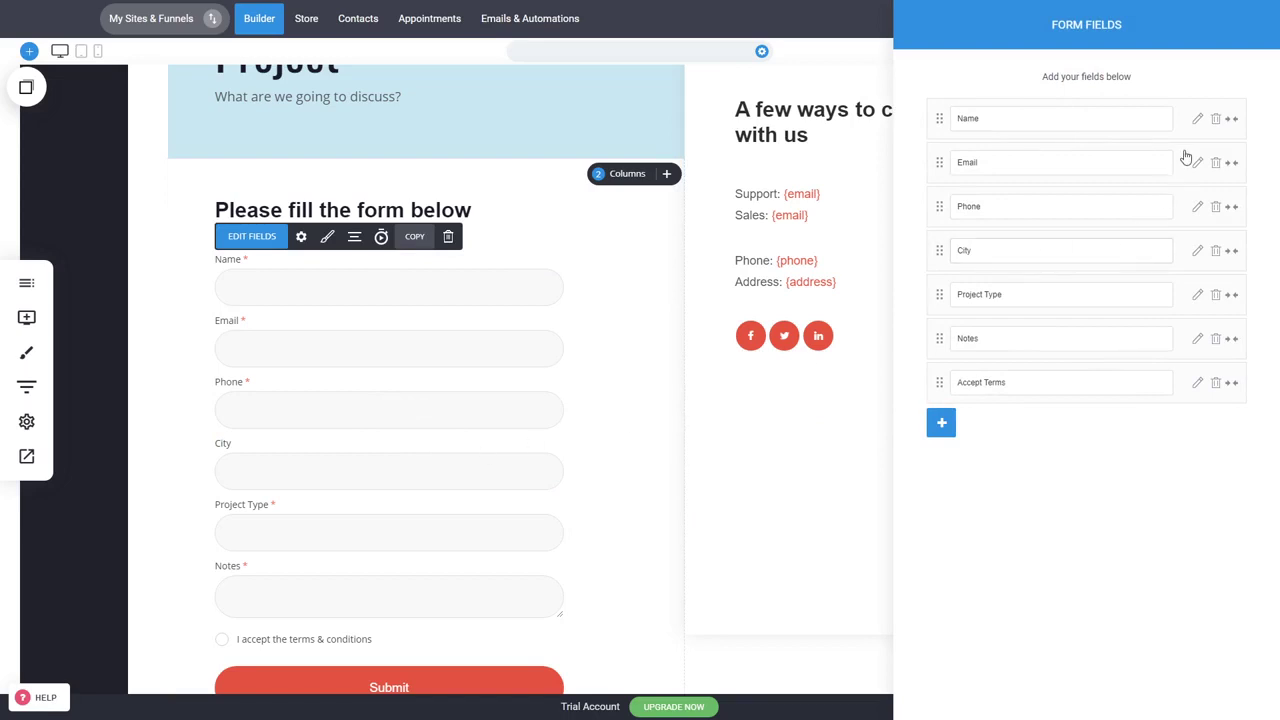
- Make Name, Email, Phone and City half width so they pair up side by side
left_click(1231, 118)
left_click(1233, 166)
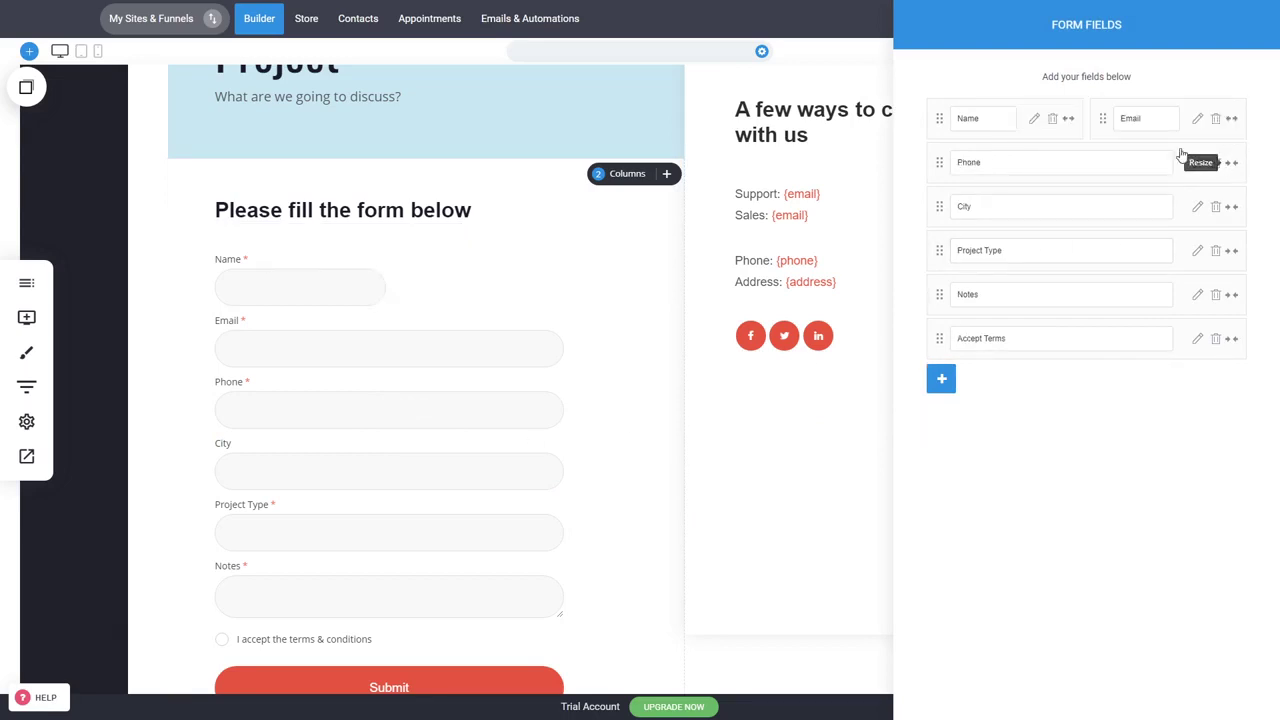
left_click(1233, 166)
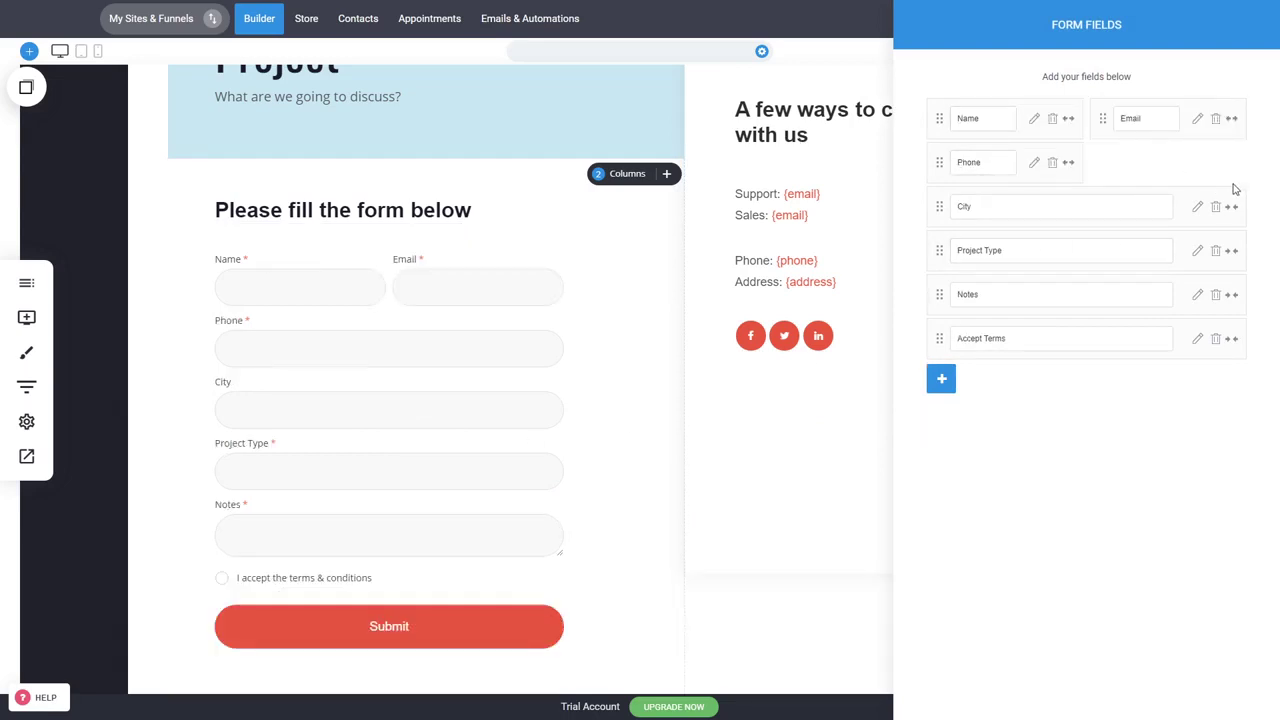
left_click(1231, 206)
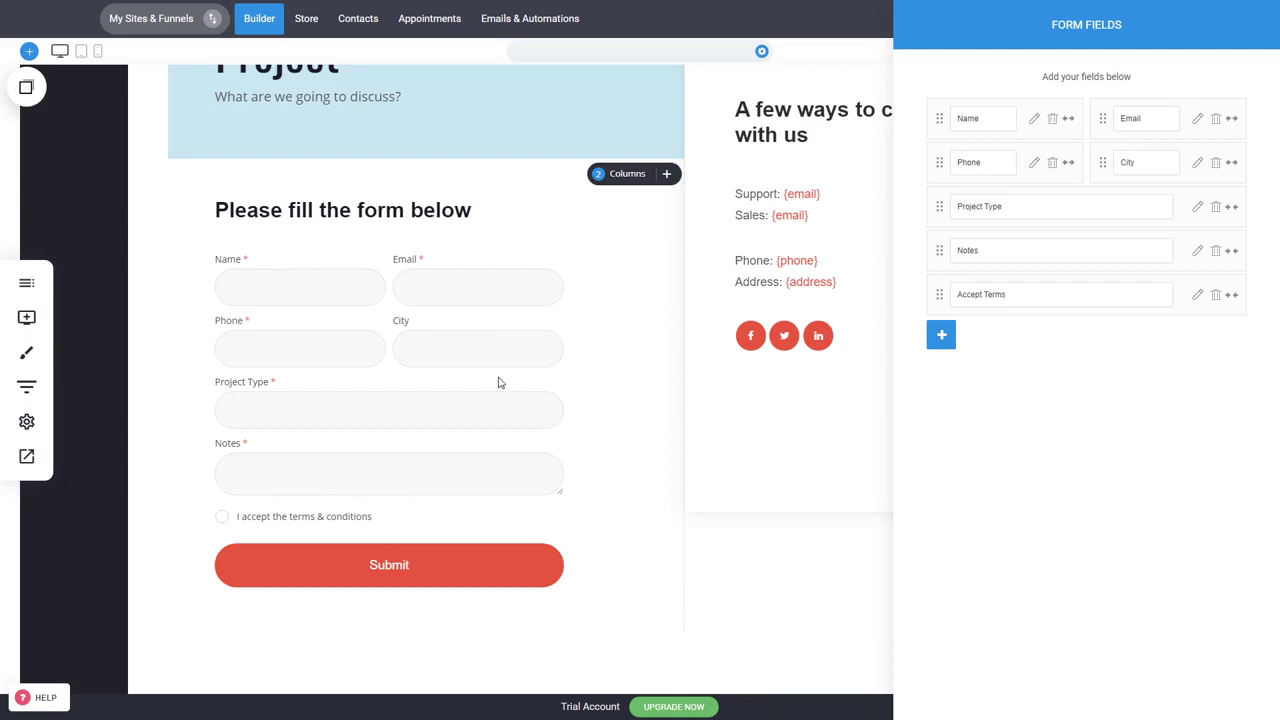
left_click(745, 404)
left_click(371, 400)
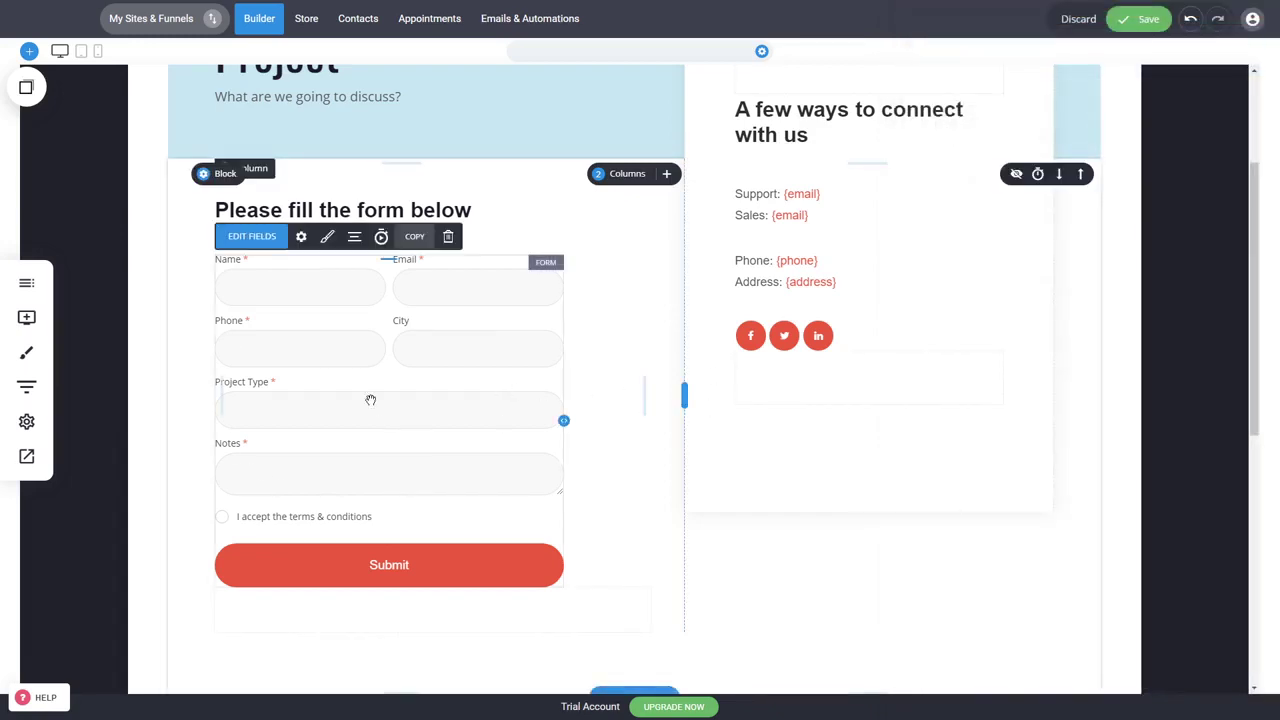
- Style the form's labels and fields with Oswald font, 17px text and 4px border radius
left_click(328, 245)
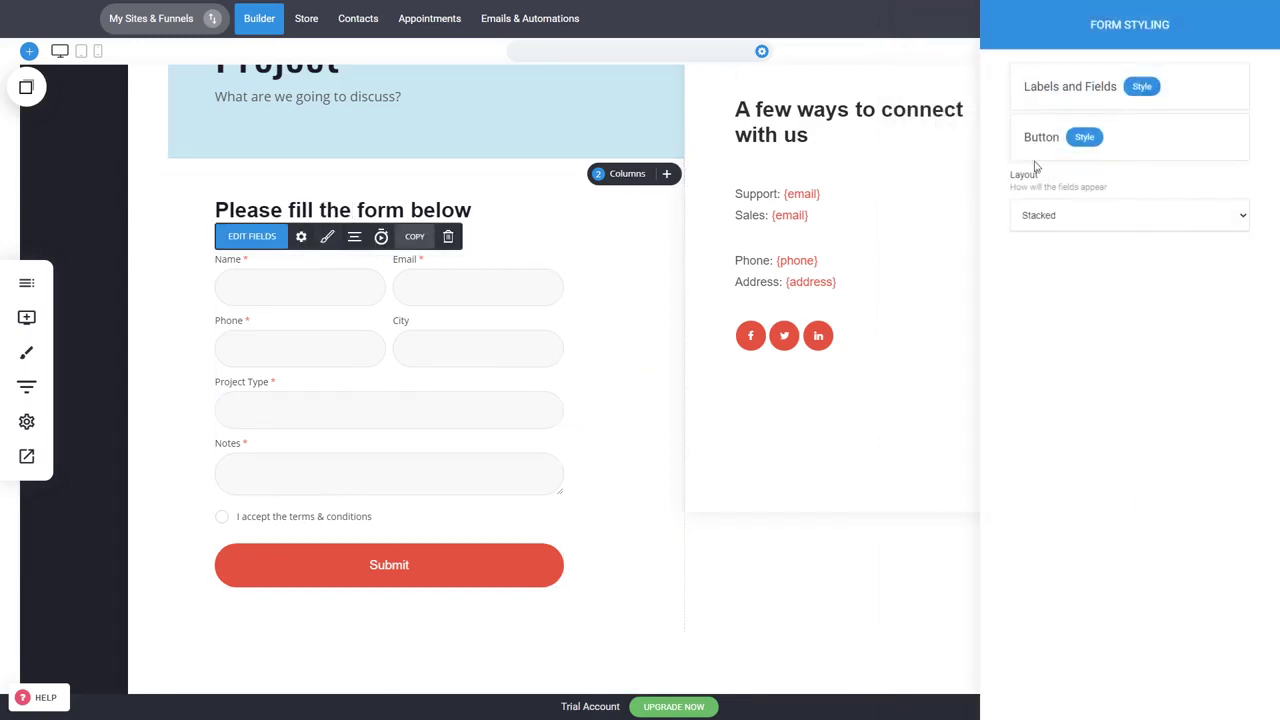
left_click(1143, 87)
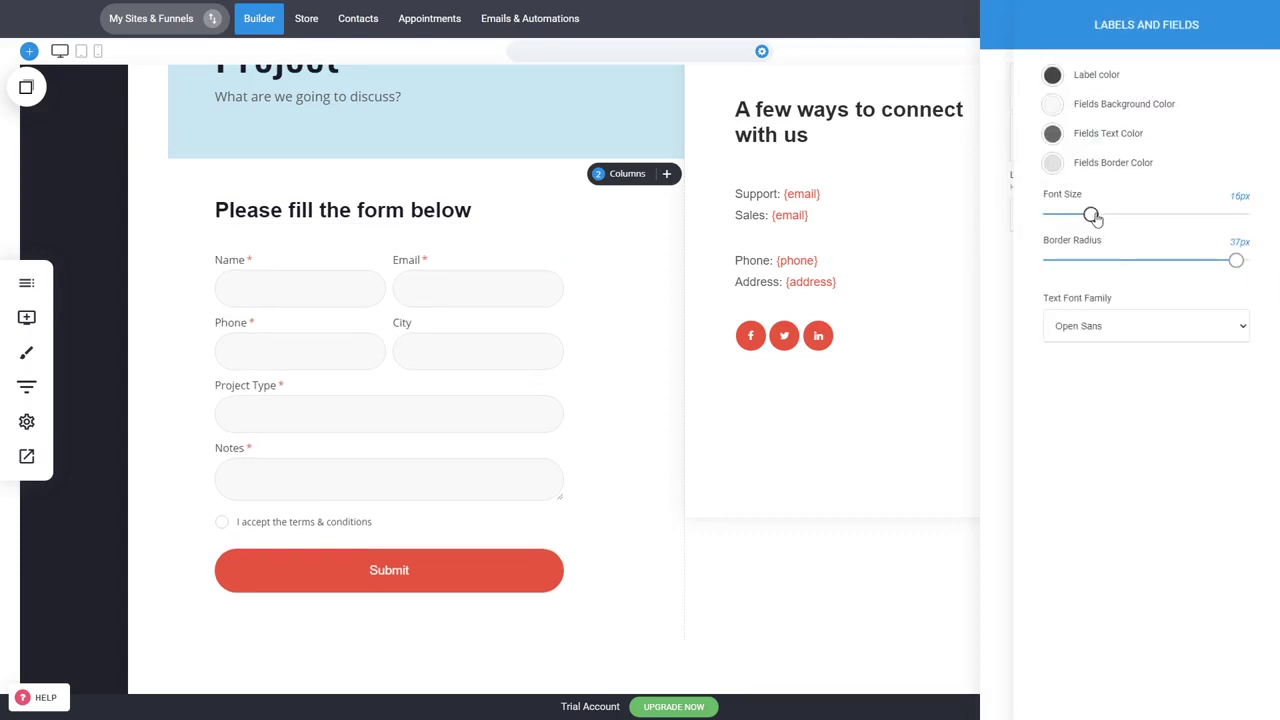
left_click_drag(1090, 217, 1093, 220)
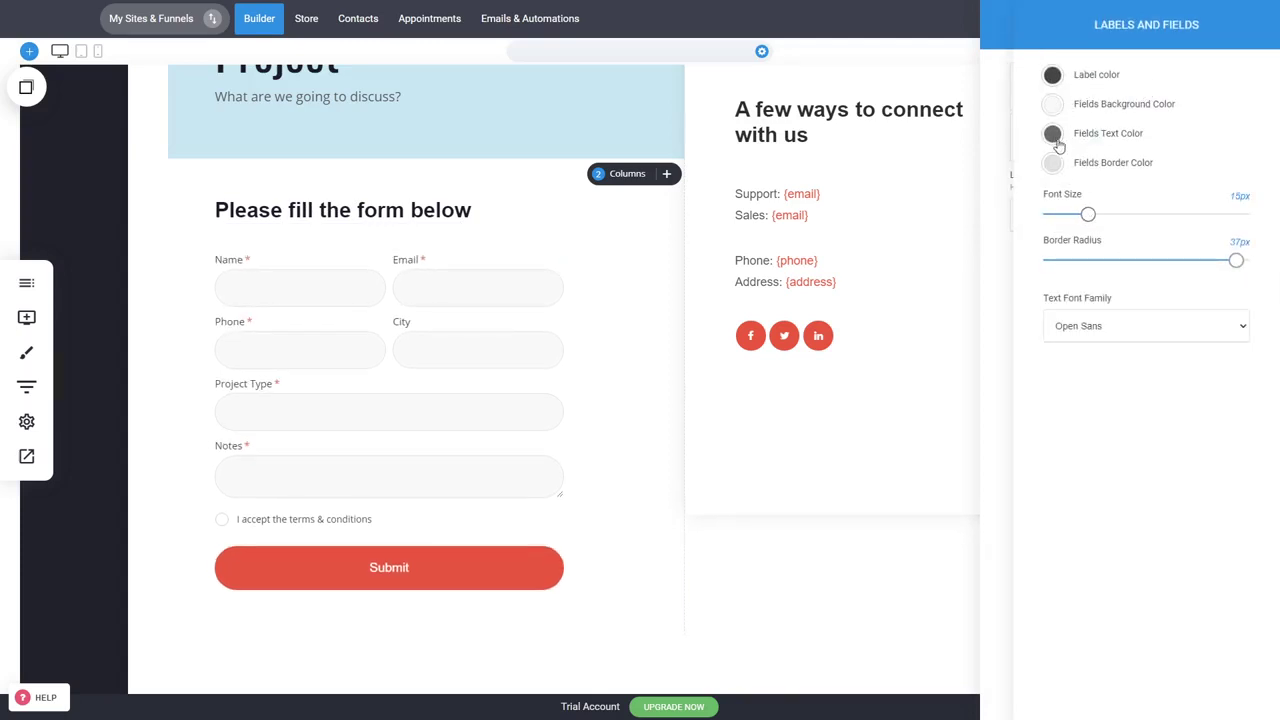
left_click(1085, 380)
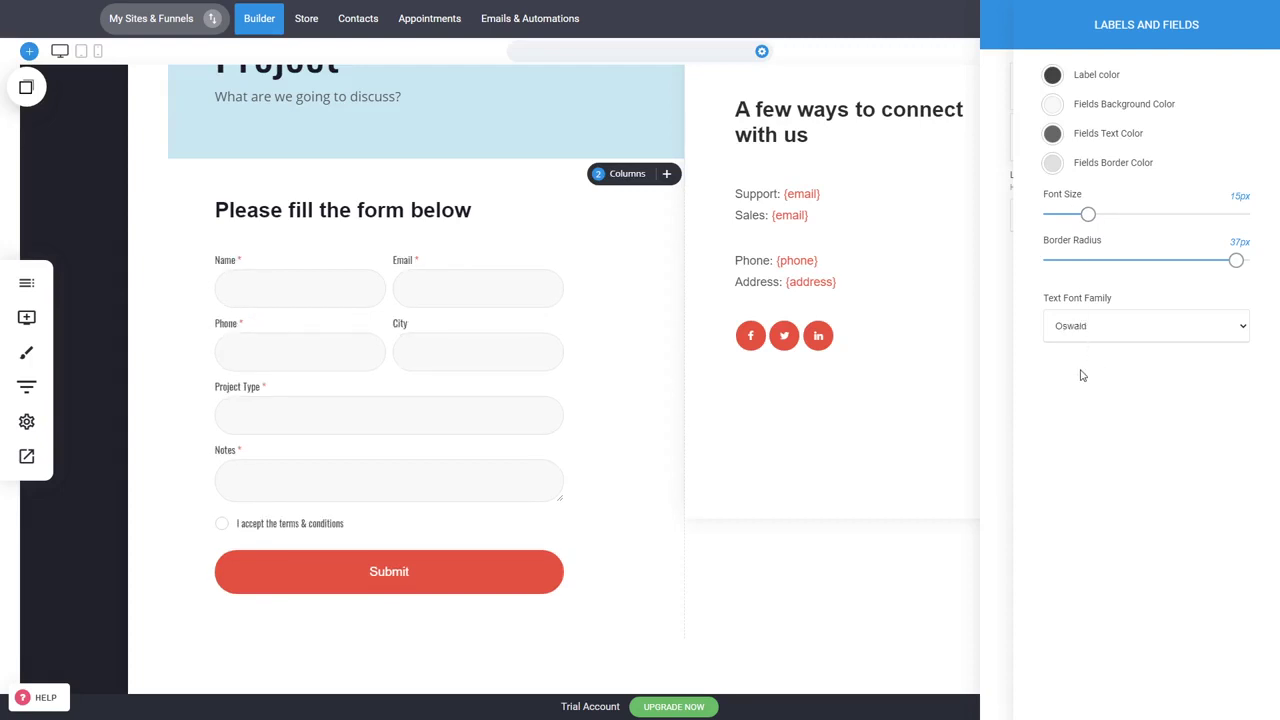
left_click_drag(1092, 218, 1094, 215)
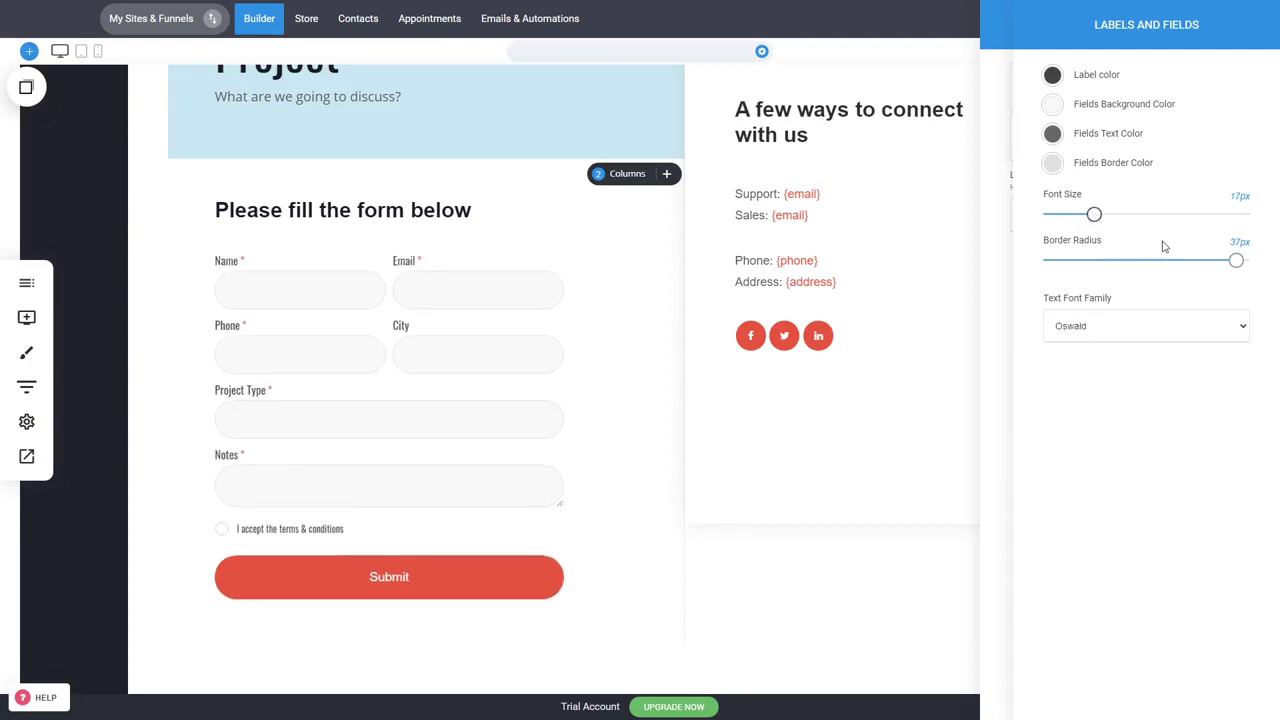
left_click_drag(1234, 260, 1065, 262)
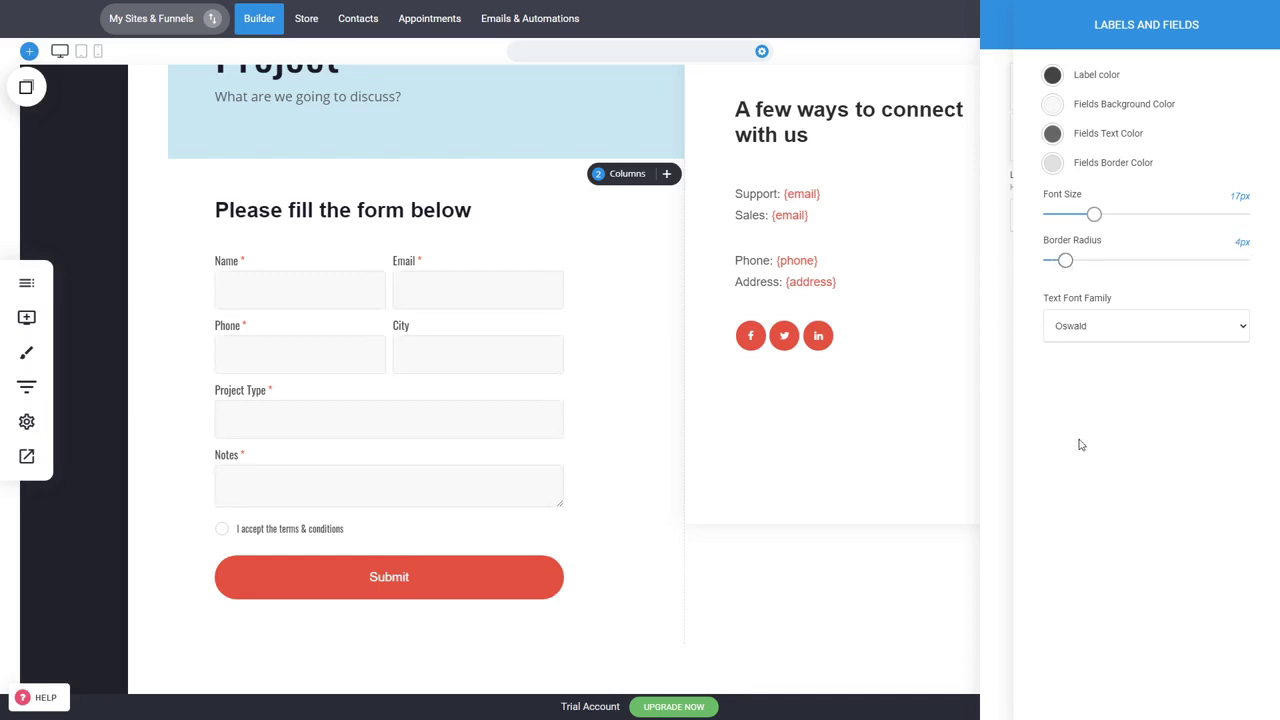
left_click(963, 425)
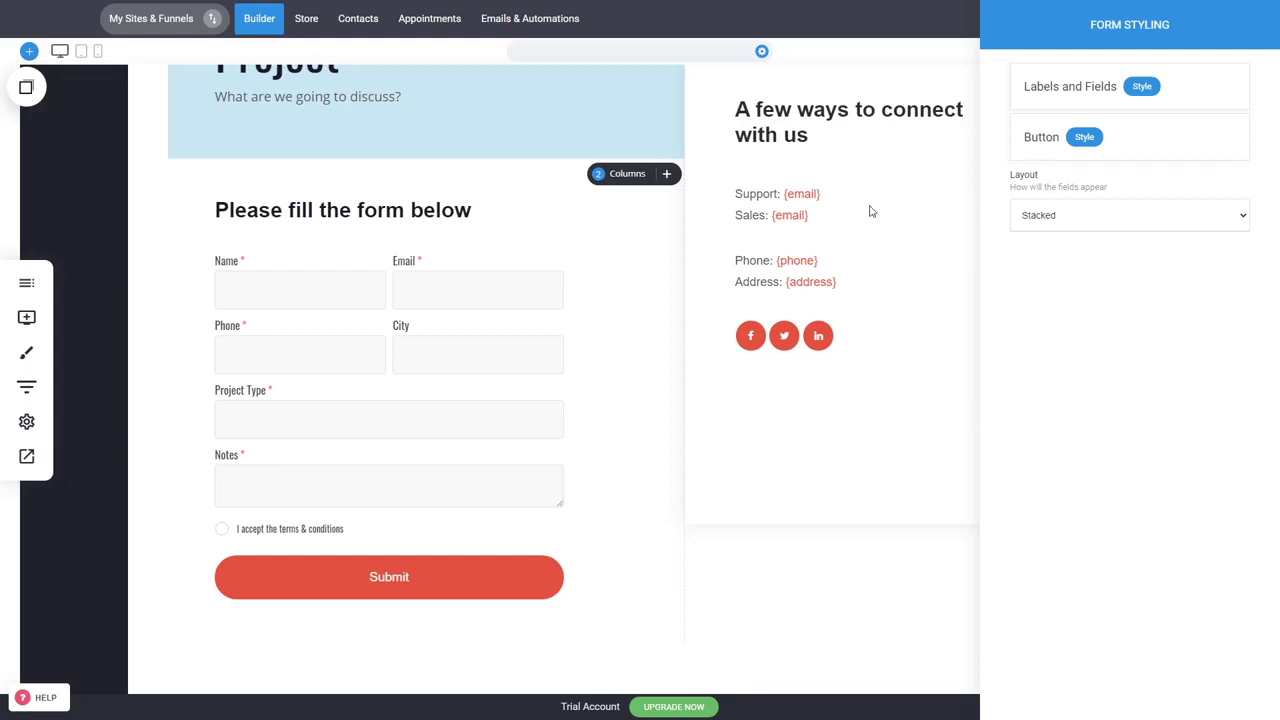
left_click(860, 346)
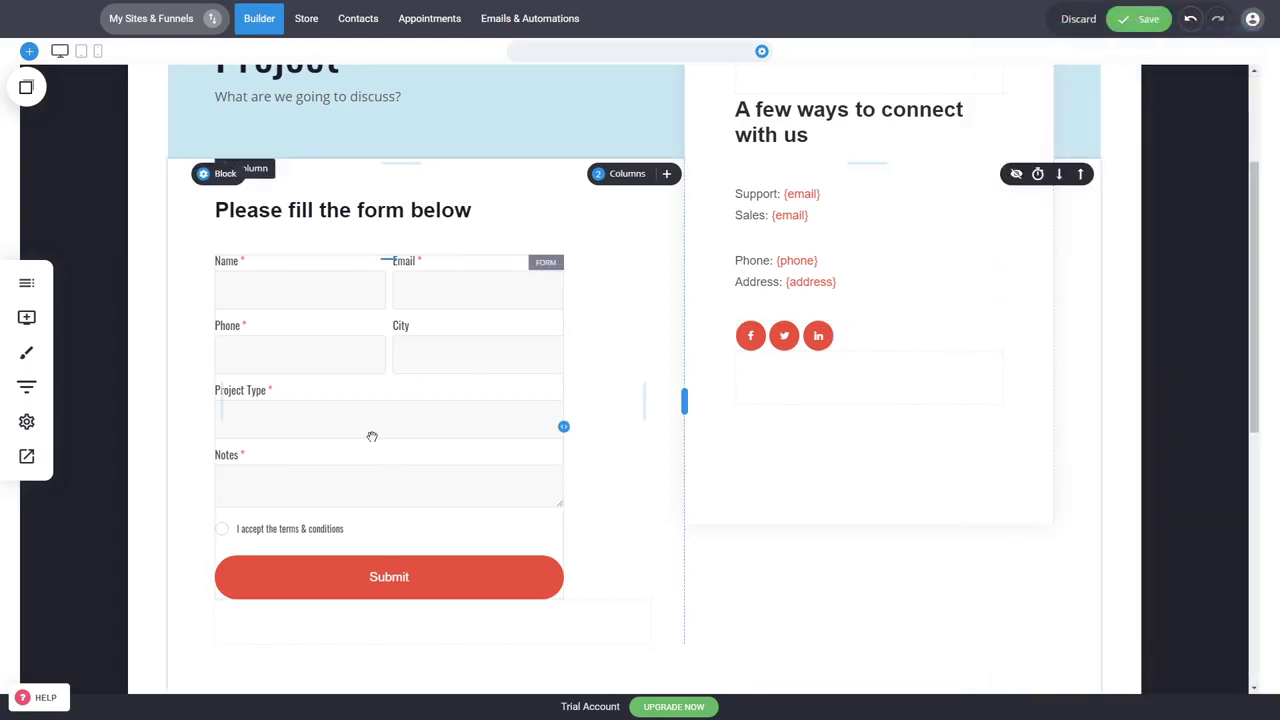
- Review the form settings' thank-you page redirect and its link target, leaving them unchanged
left_click(301, 240)
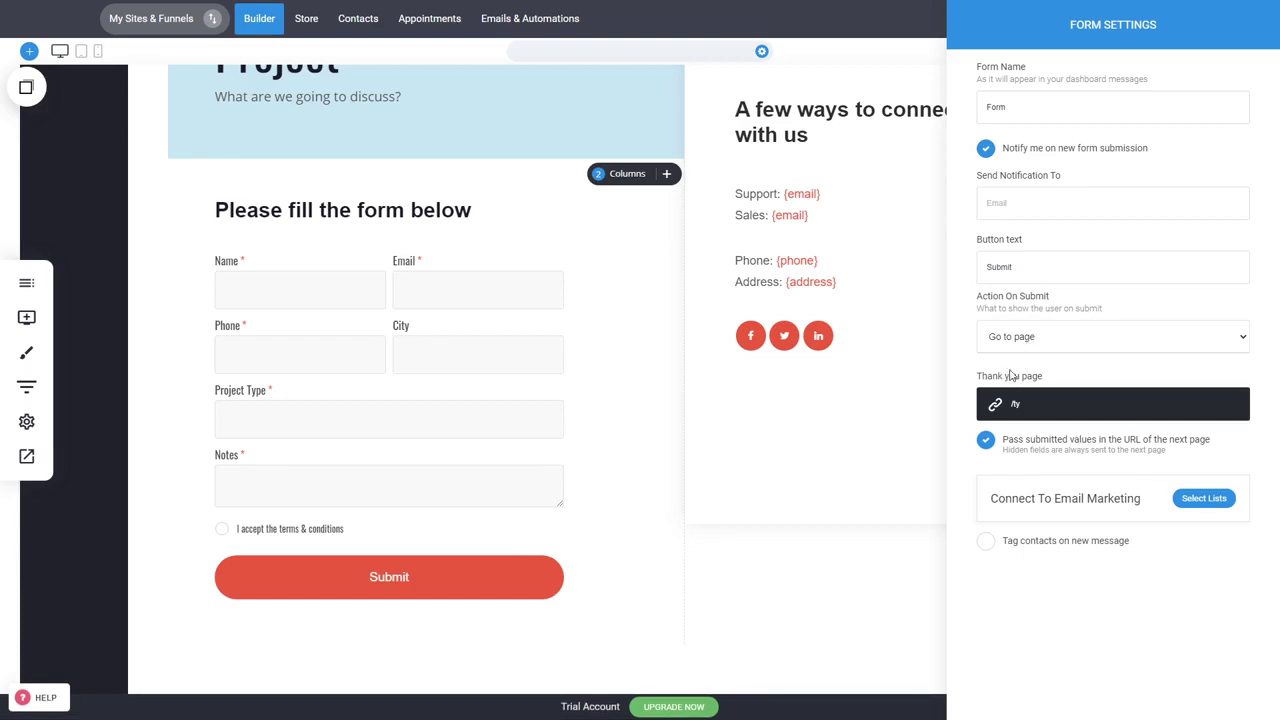
left_click(1014, 408)
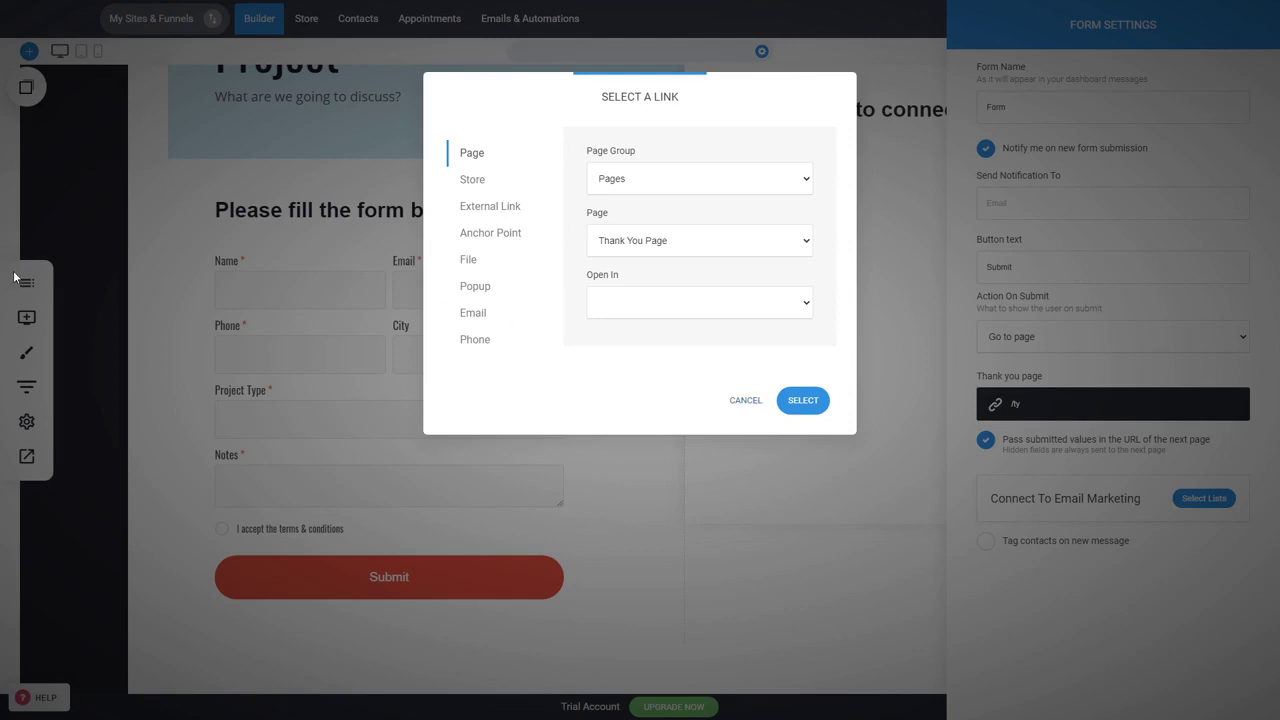
left_click(738, 401)
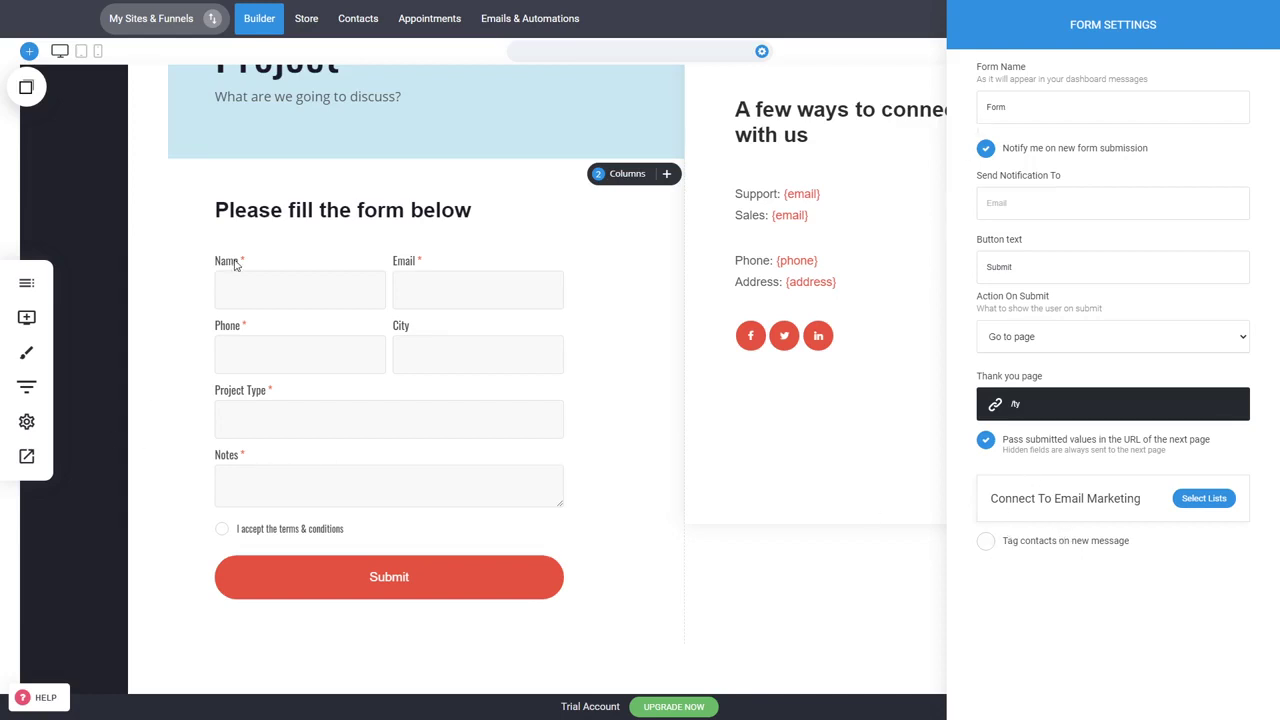
- Enable tagging of new contacts and set the form's tag to 'contact us user'
left_click(1012, 546)
left_click(1046, 572)
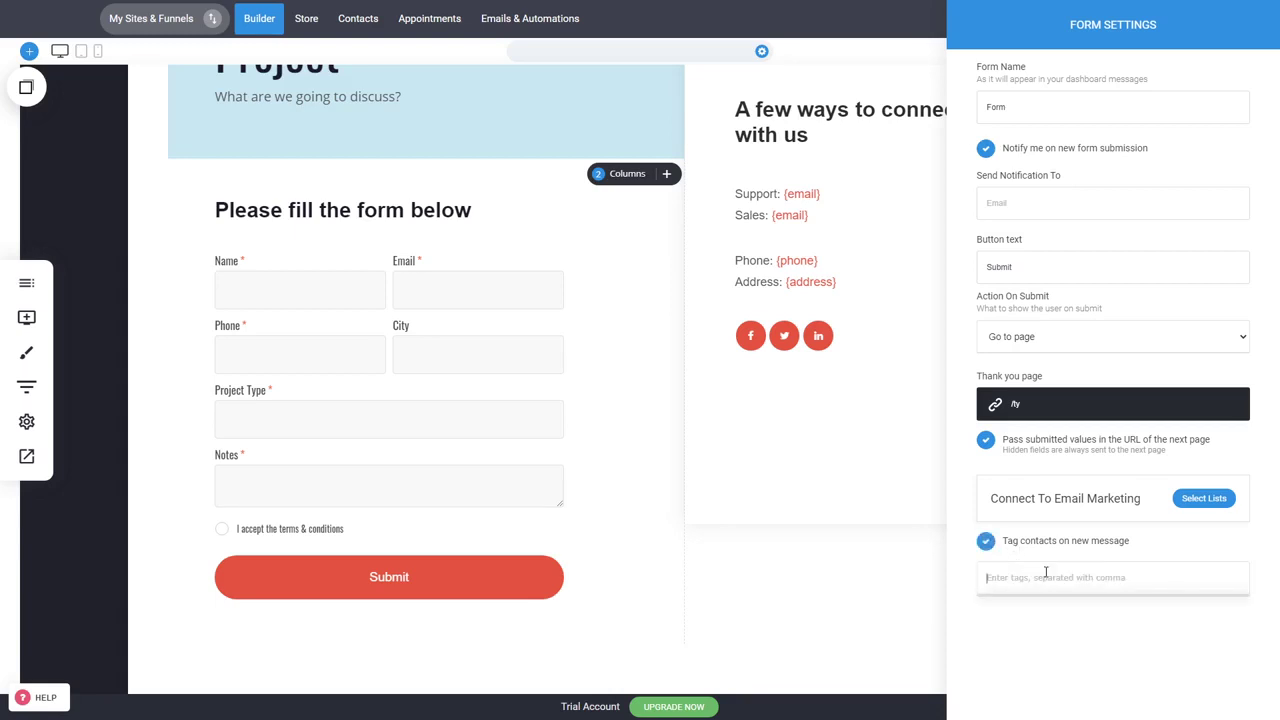
type("contact us user")
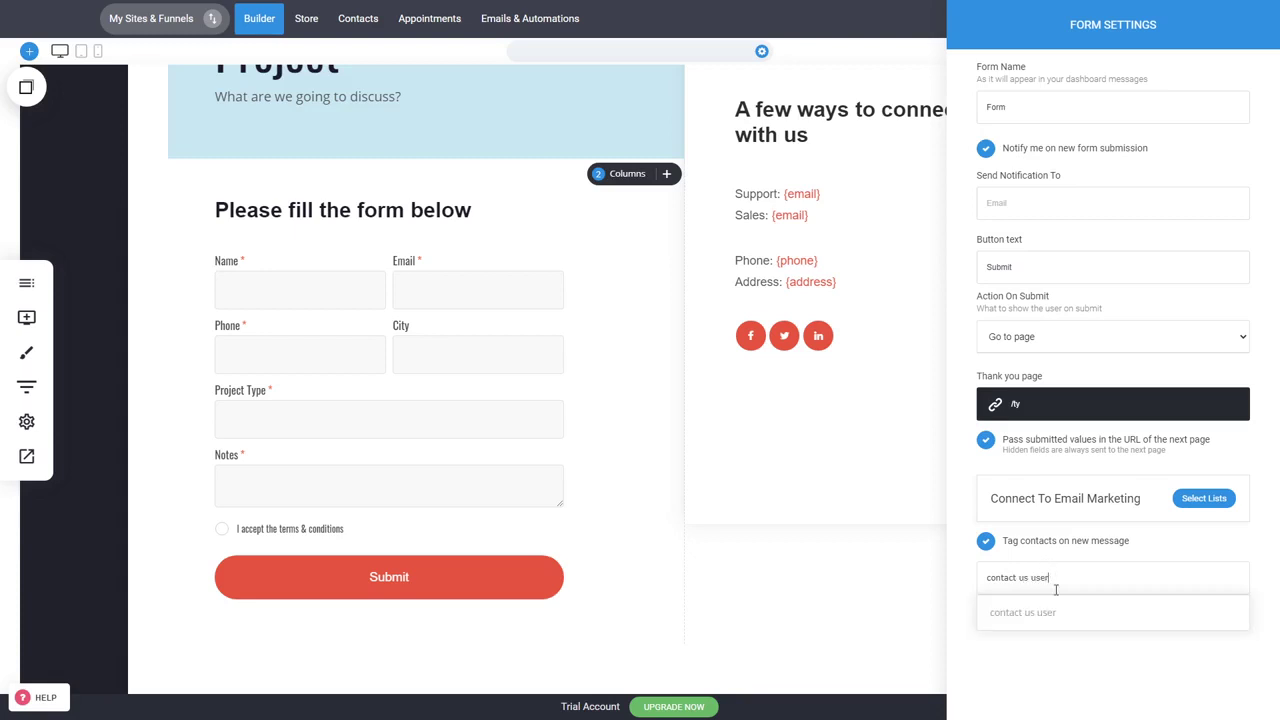
left_click(1047, 612)
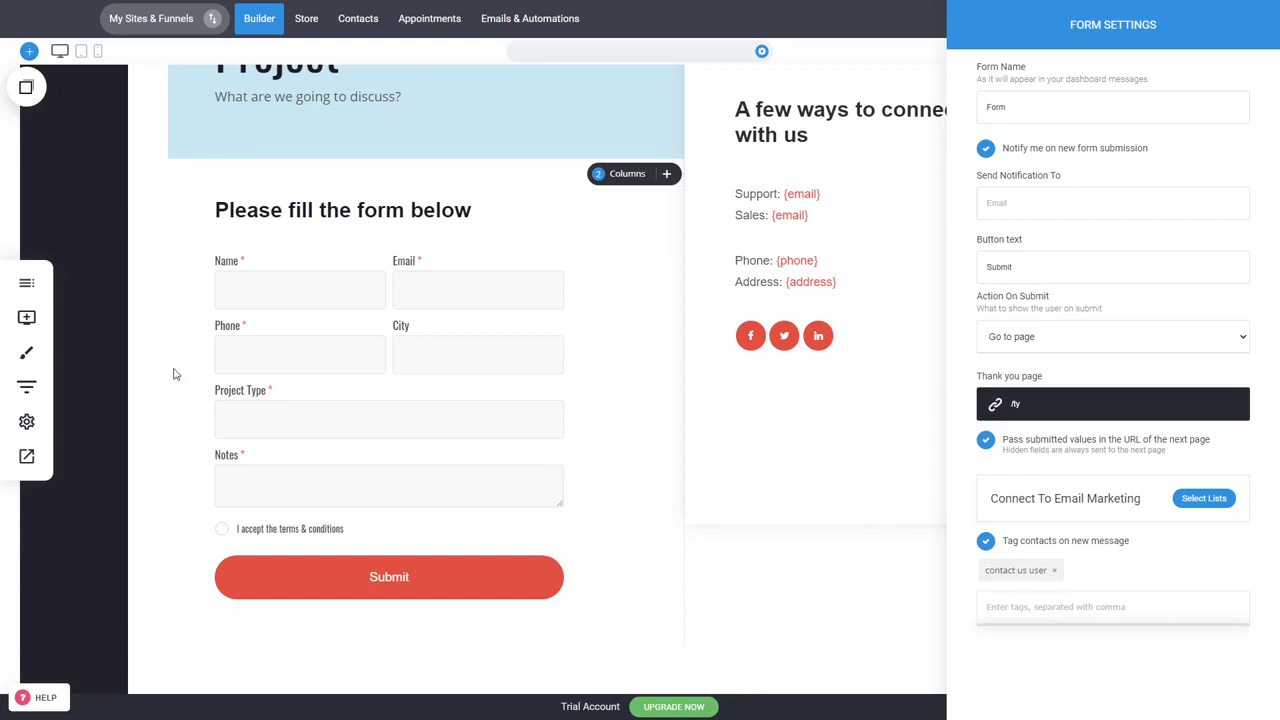
left_click(1089, 664)
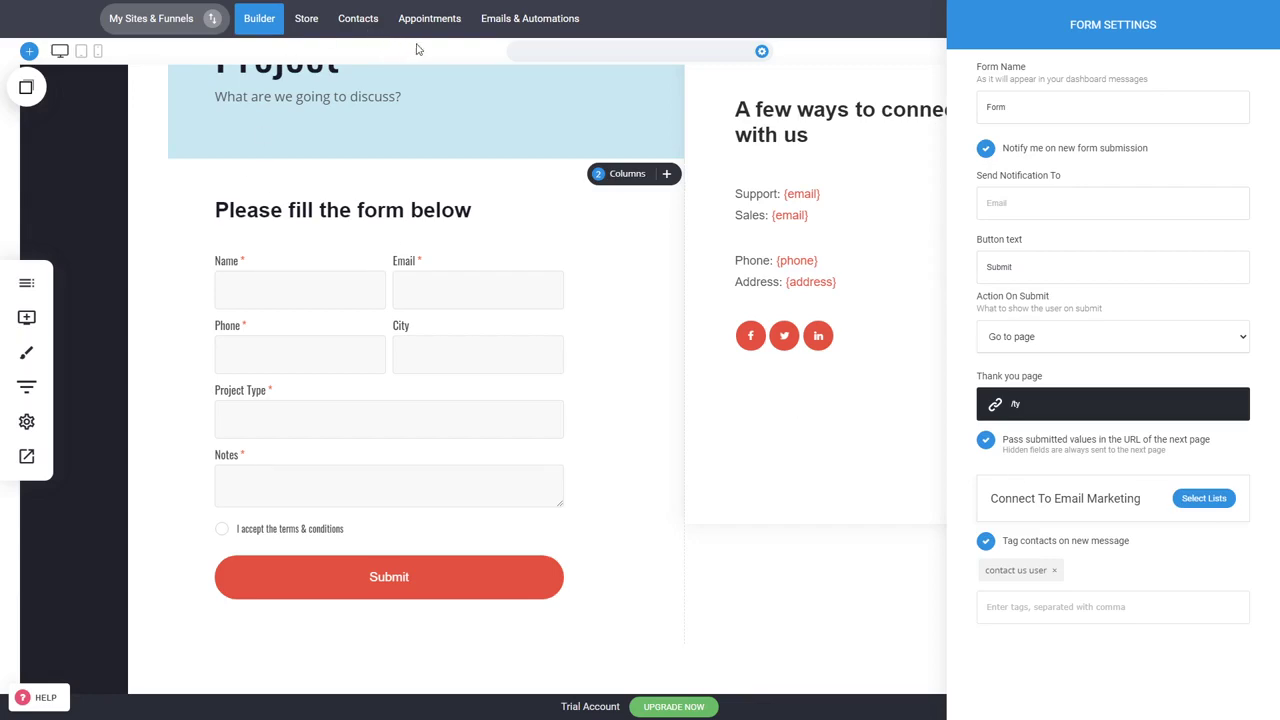
left_click(1198, 503)
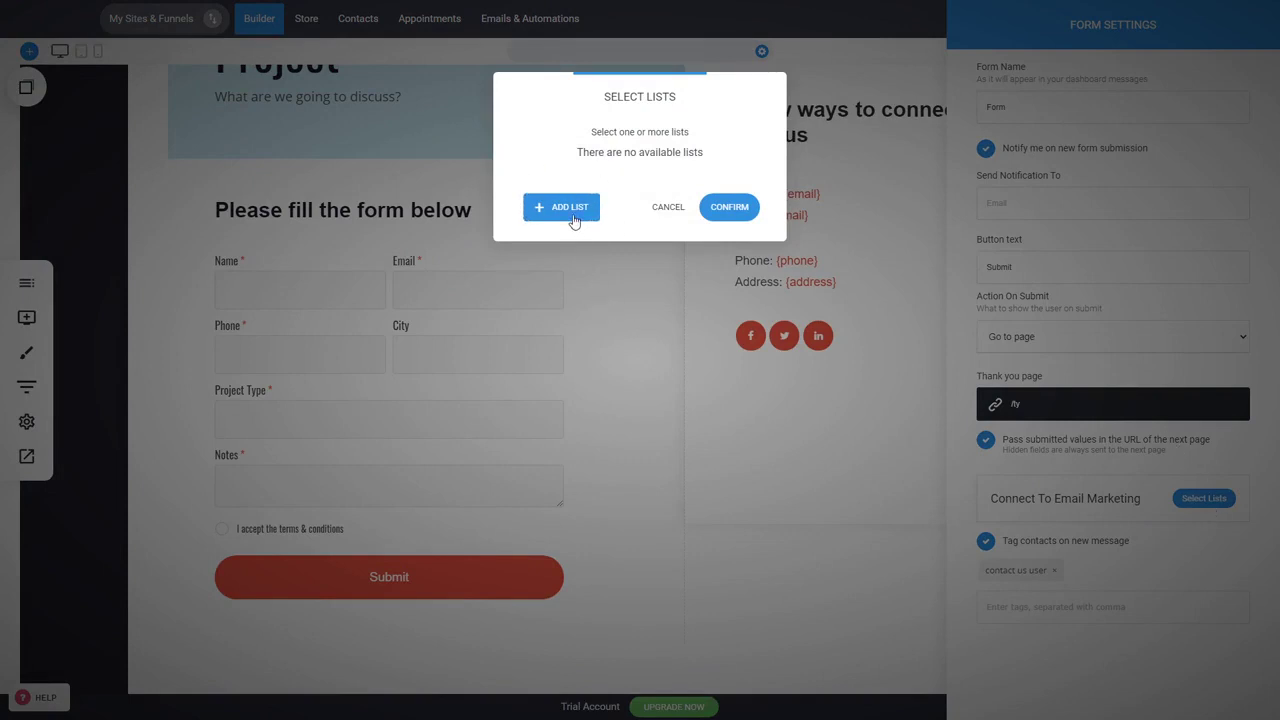
- Create a 'Contact Us' subscriber list, link it to the form, and close Form Settings
left_click(565, 218)
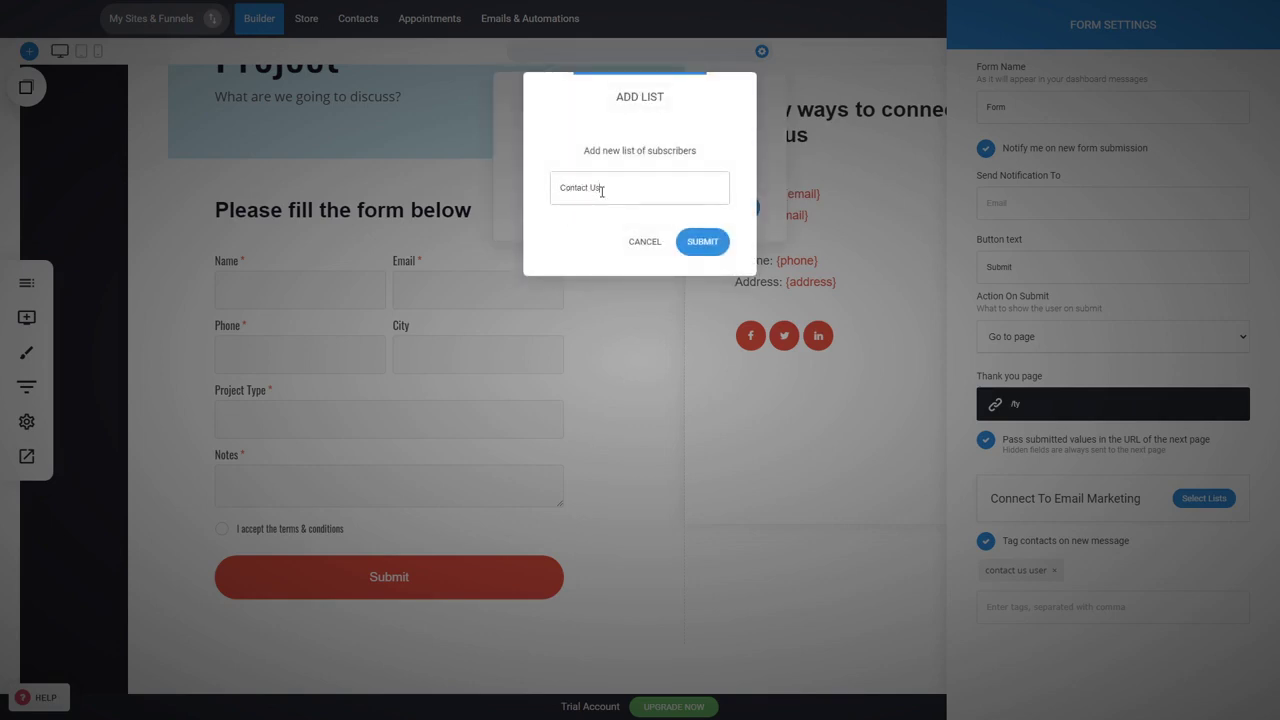
left_click(701, 241)
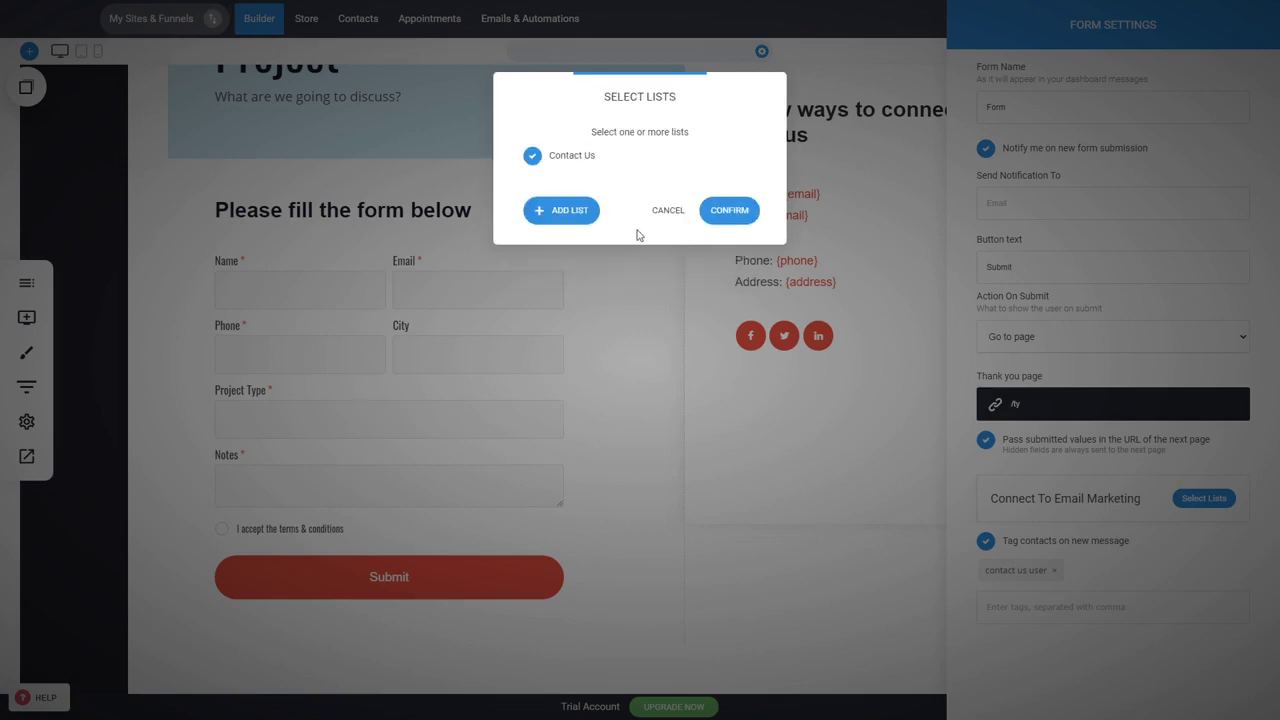
left_click(738, 217)
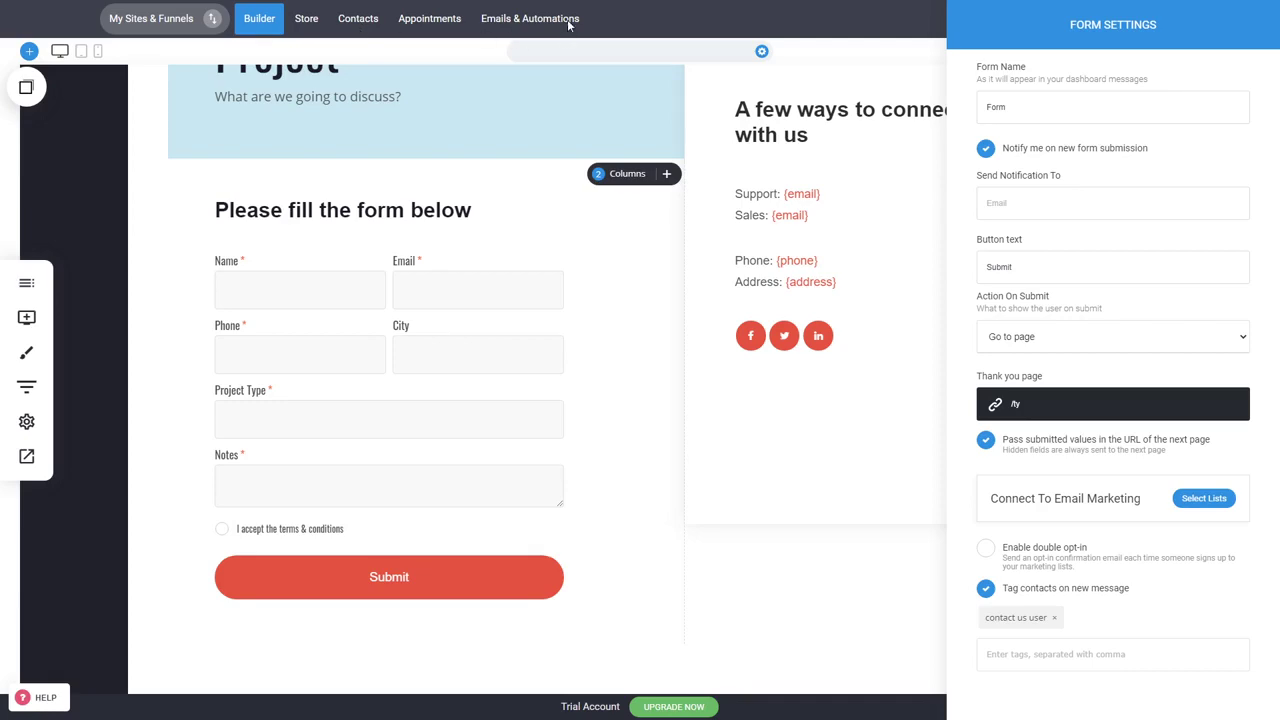
left_click(1200, 498)
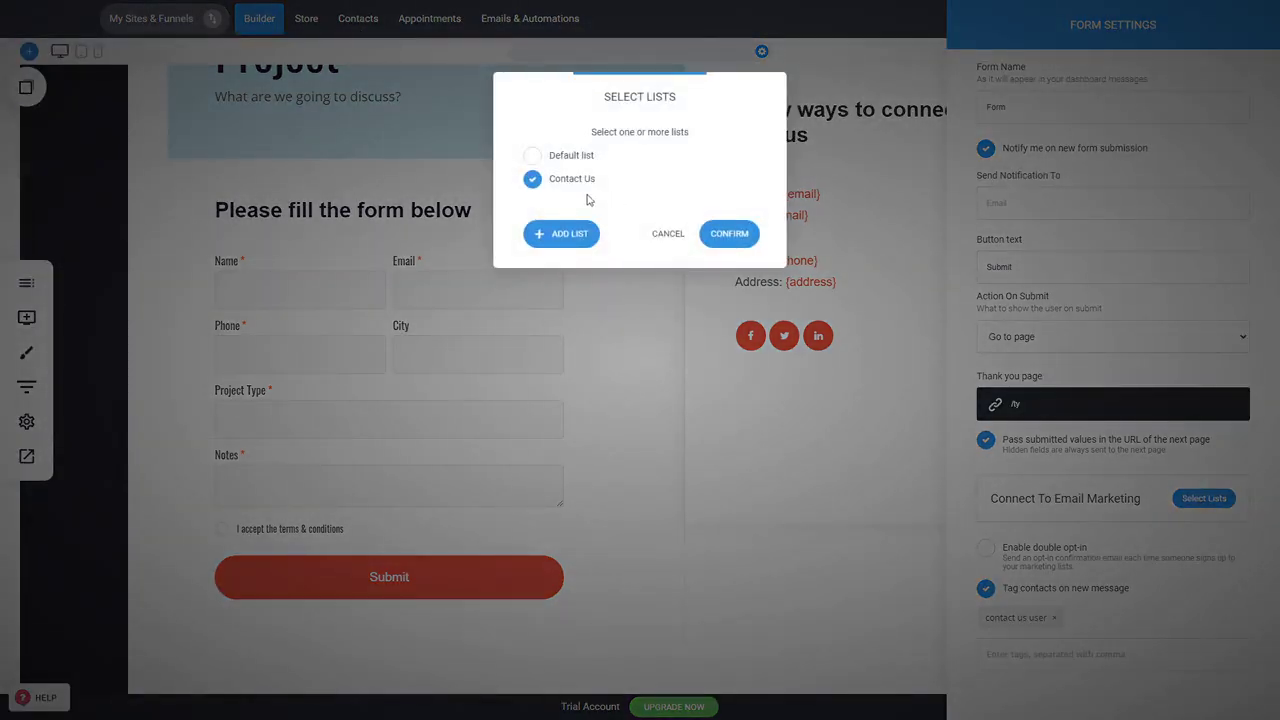
left_click(676, 245)
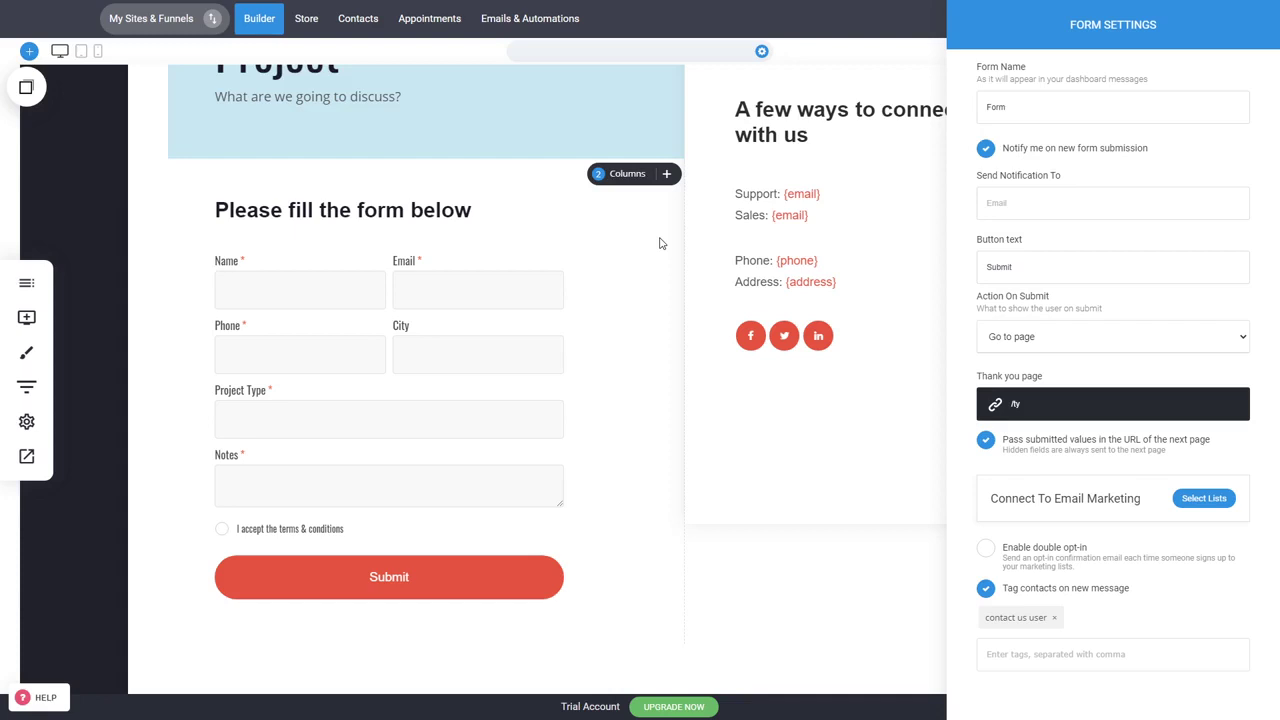
left_click(632, 336)
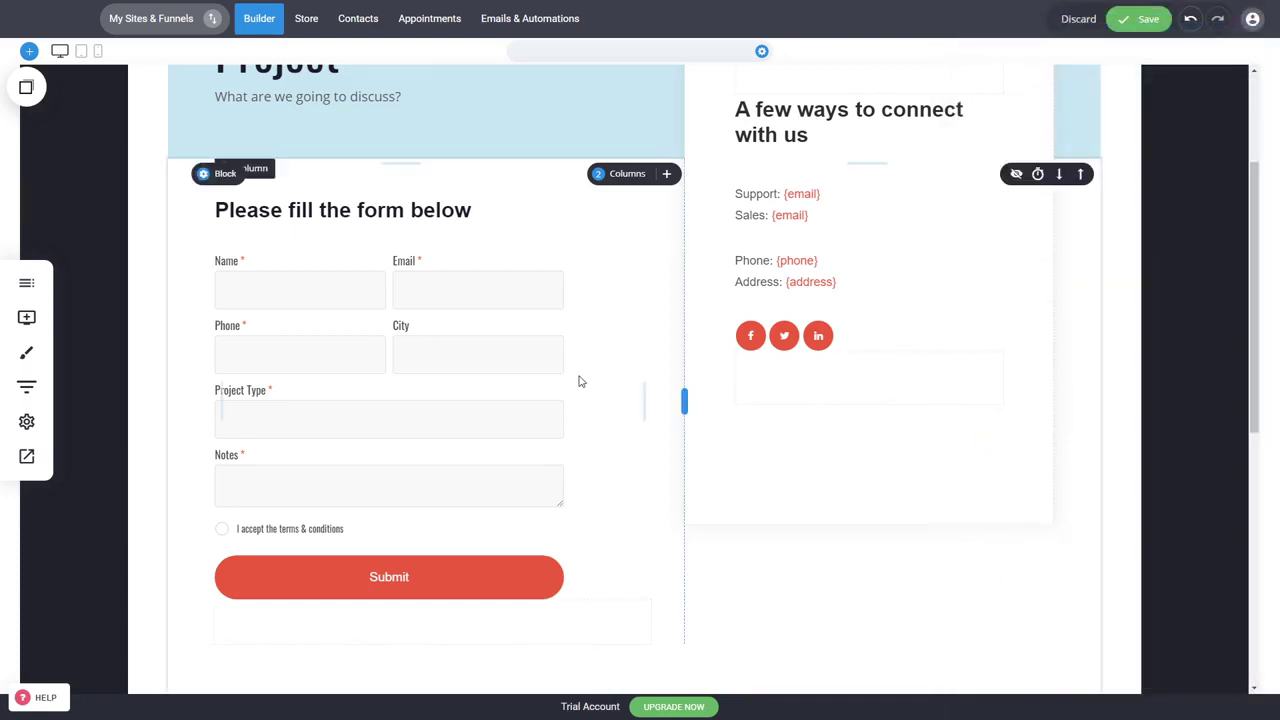
- Save the page with Ctrl+S and open the website preview
scroll(636, 500, "up", 2)
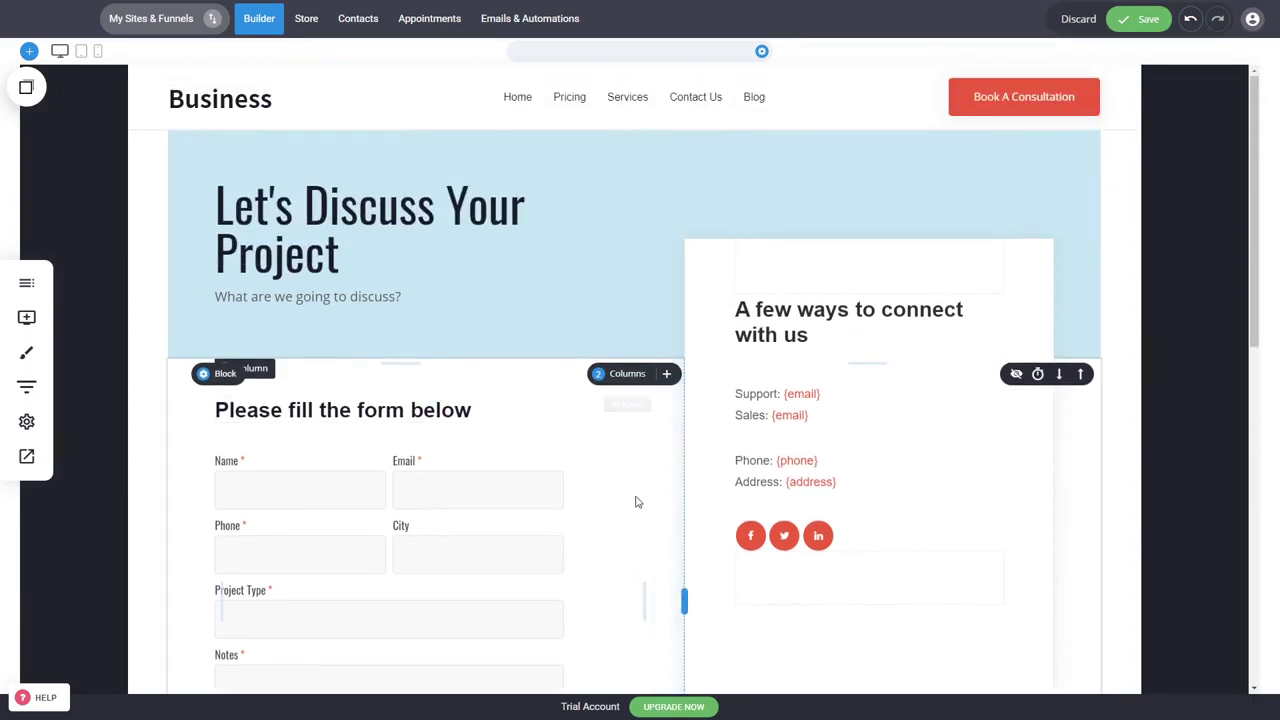
scroll(636, 502, "down", 2)
key("ctrl+s")
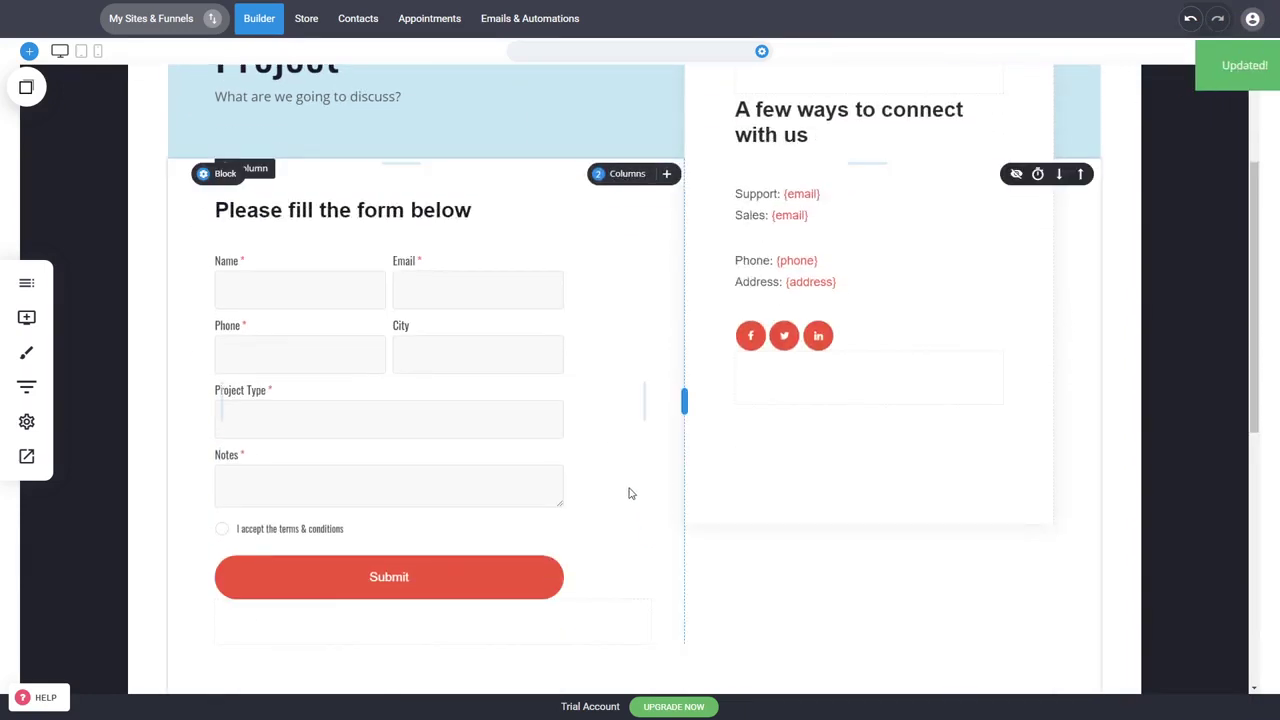
left_click(27, 459)
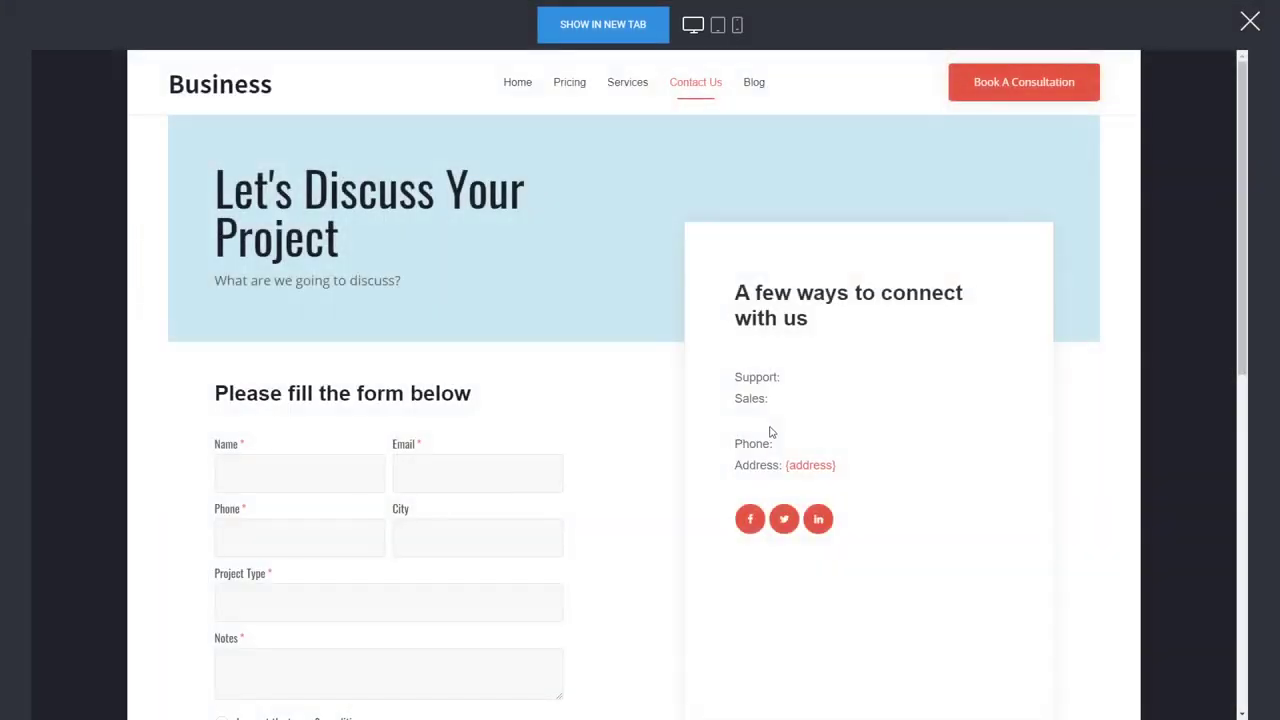
- Fill the preview form's Name, Email and Phone fields with test values
left_click(306, 474)
type("sdasdadas")
left_click(542, 453)
type("dasdasdasd@domain.com")
key("Tab")
type("3231231231")
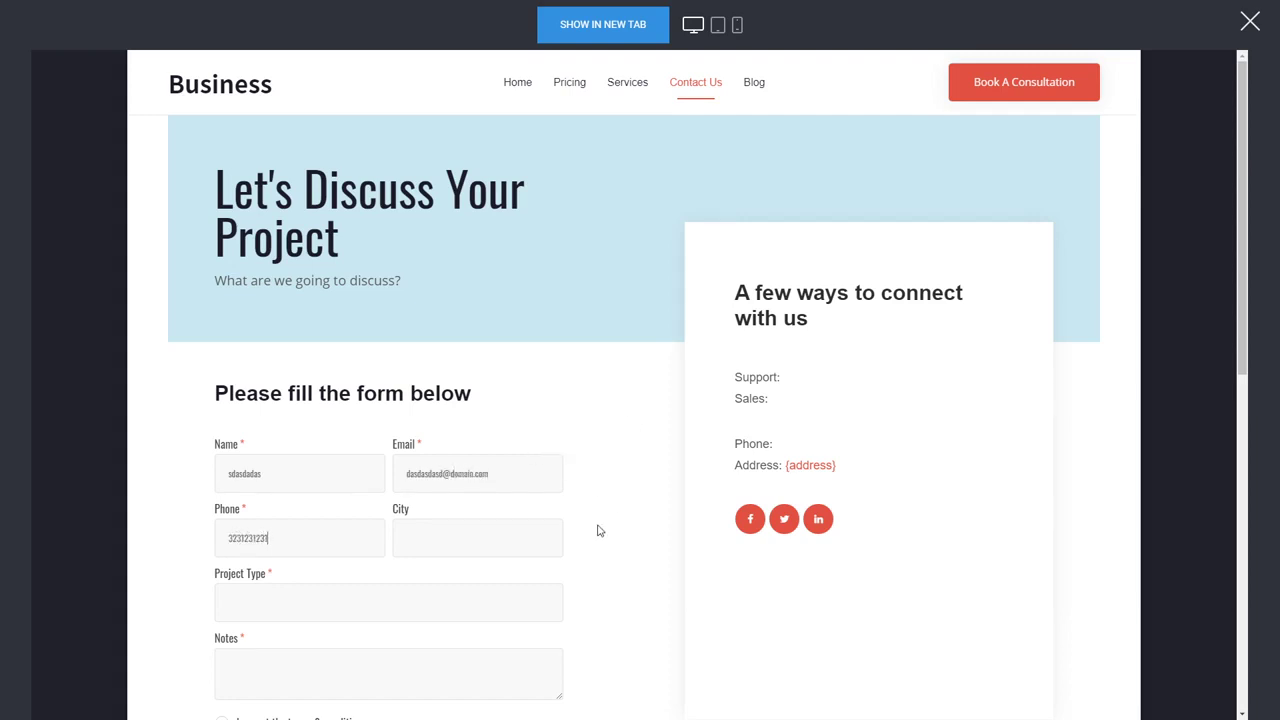
scroll(616, 536, "down", 1)
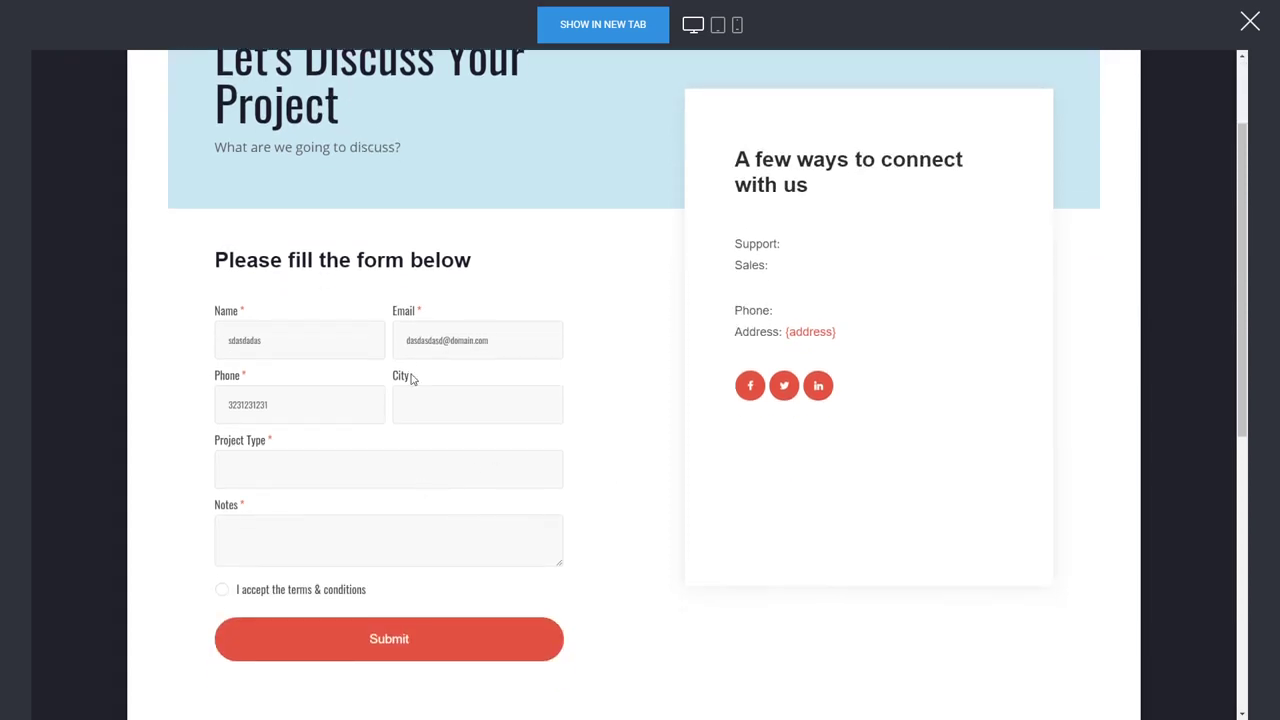
- Enter test text for Project Type and Notes, accept the terms, and submit the form
left_click(470, 468)
type("dsadadadadsa")
type("dsadadsa")
left_click(405, 637)
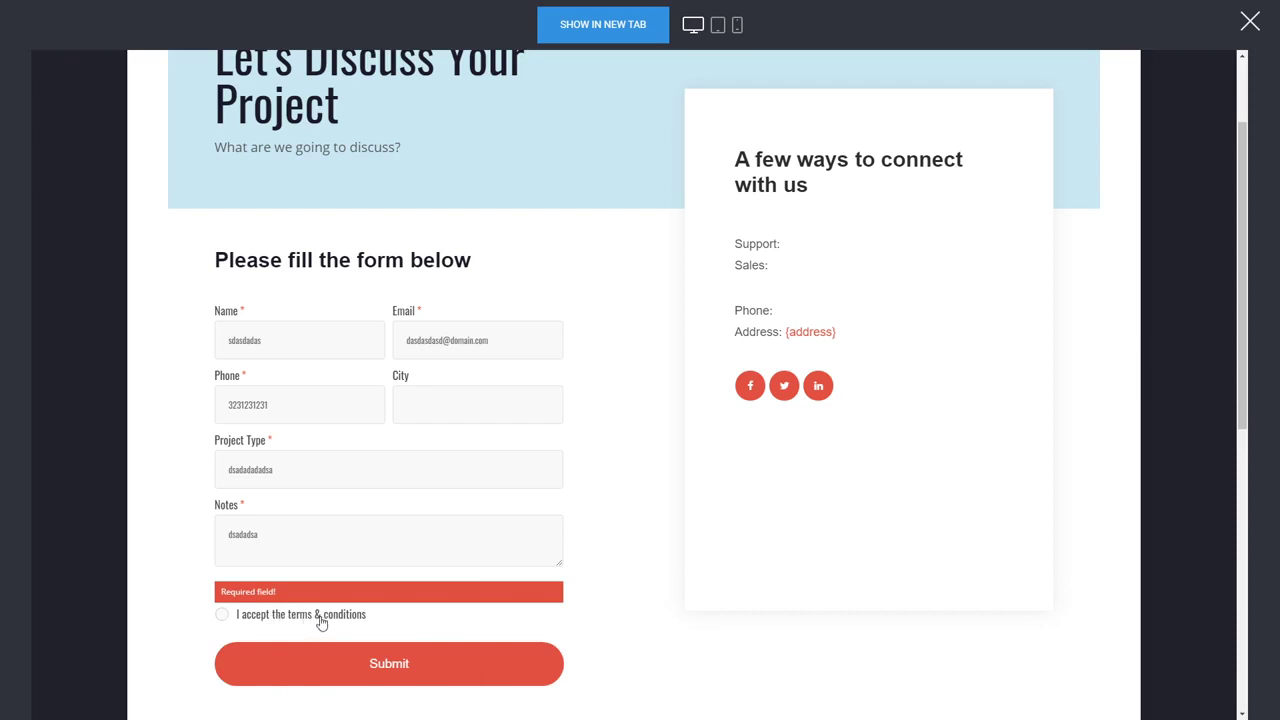
left_click(222, 618)
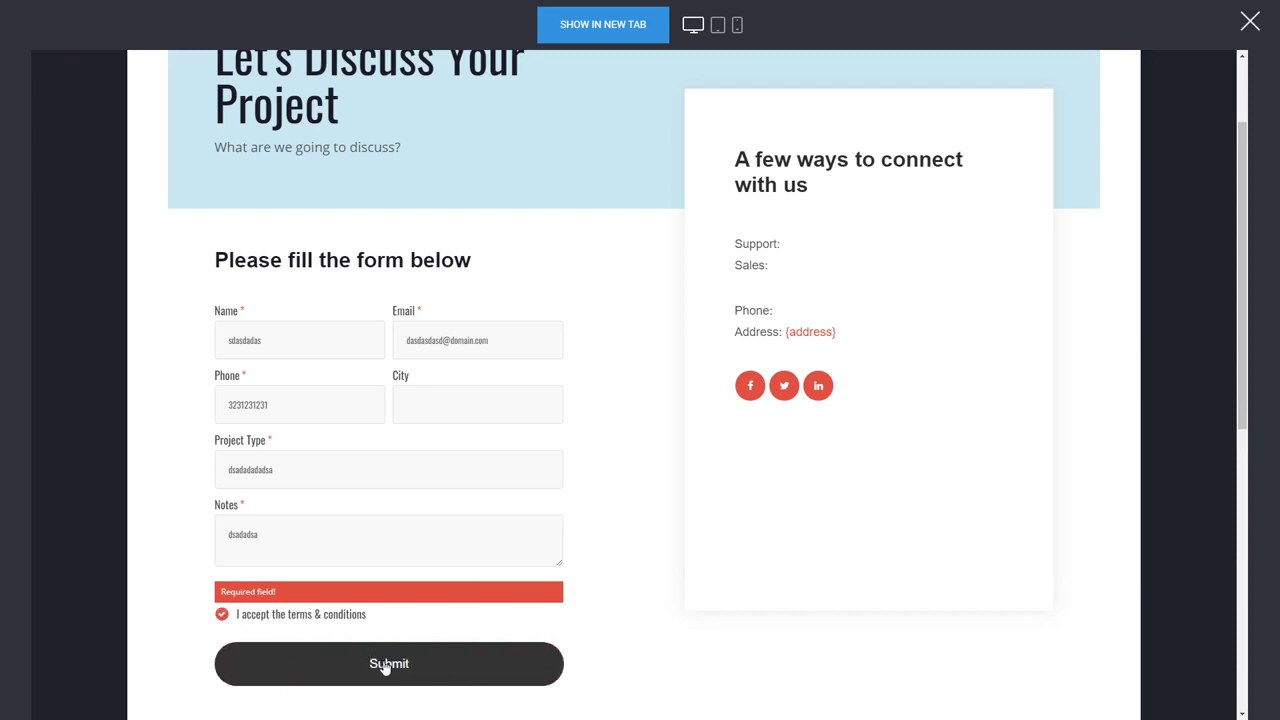
left_click(464, 675)
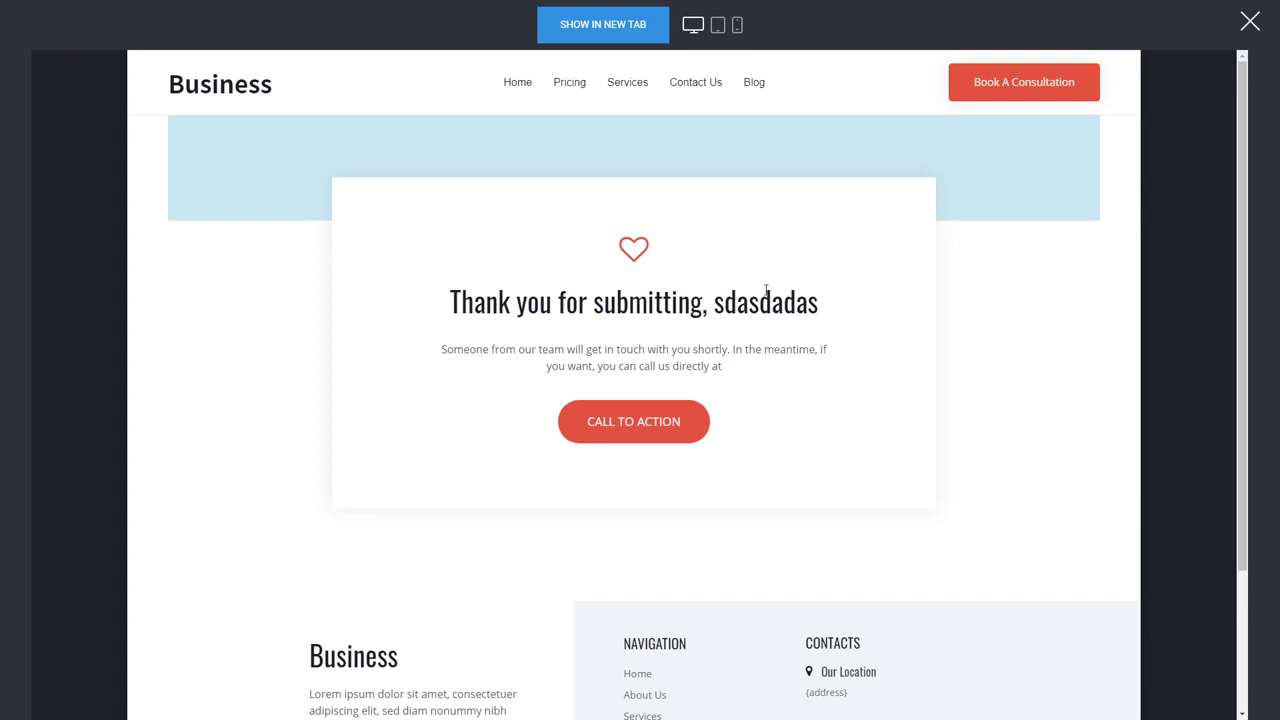
- Highlight the submitted name in the thank-you heading, then clear the selection
left_click_drag(715, 306, 818, 303)
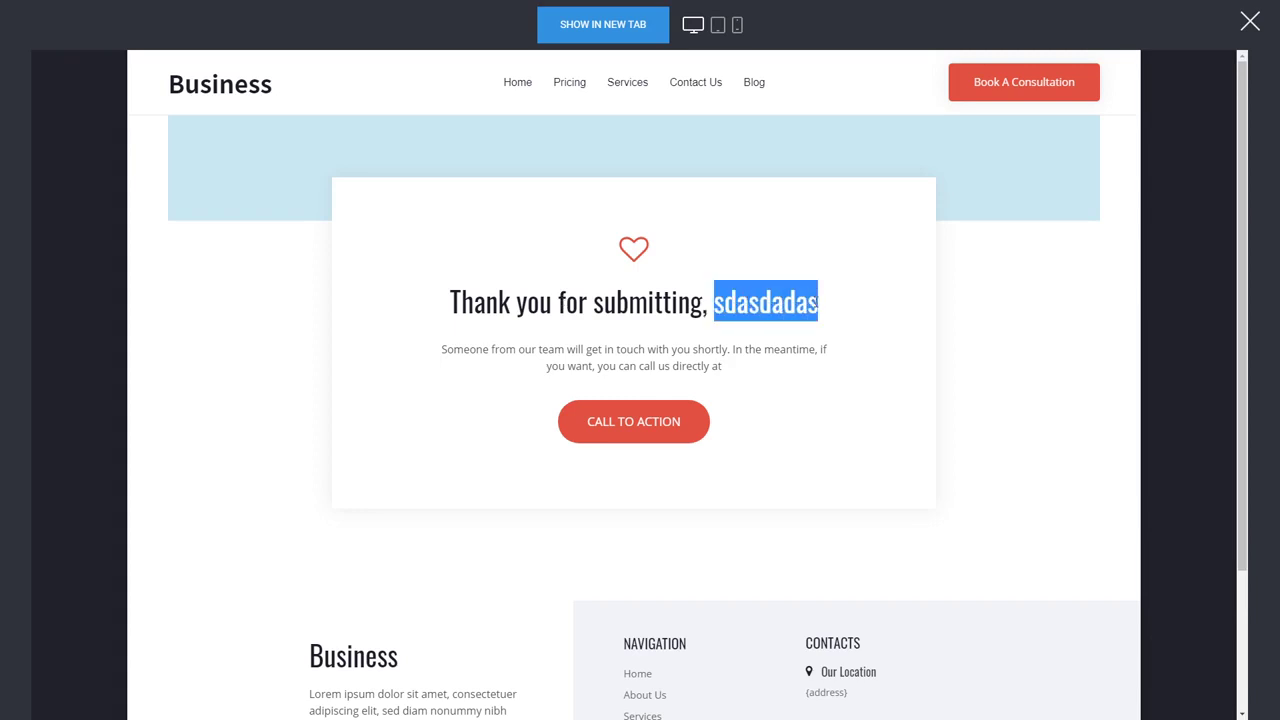
left_click(800, 306)
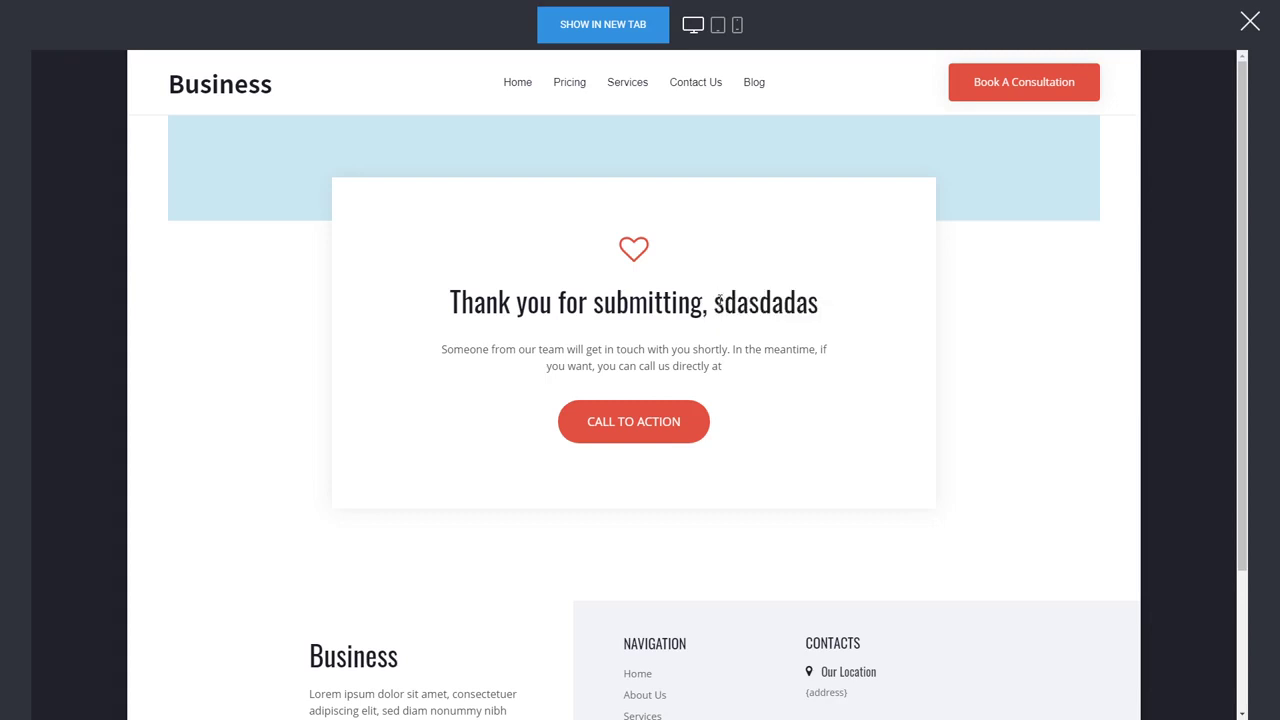
left_click_drag(716, 305, 818, 305)
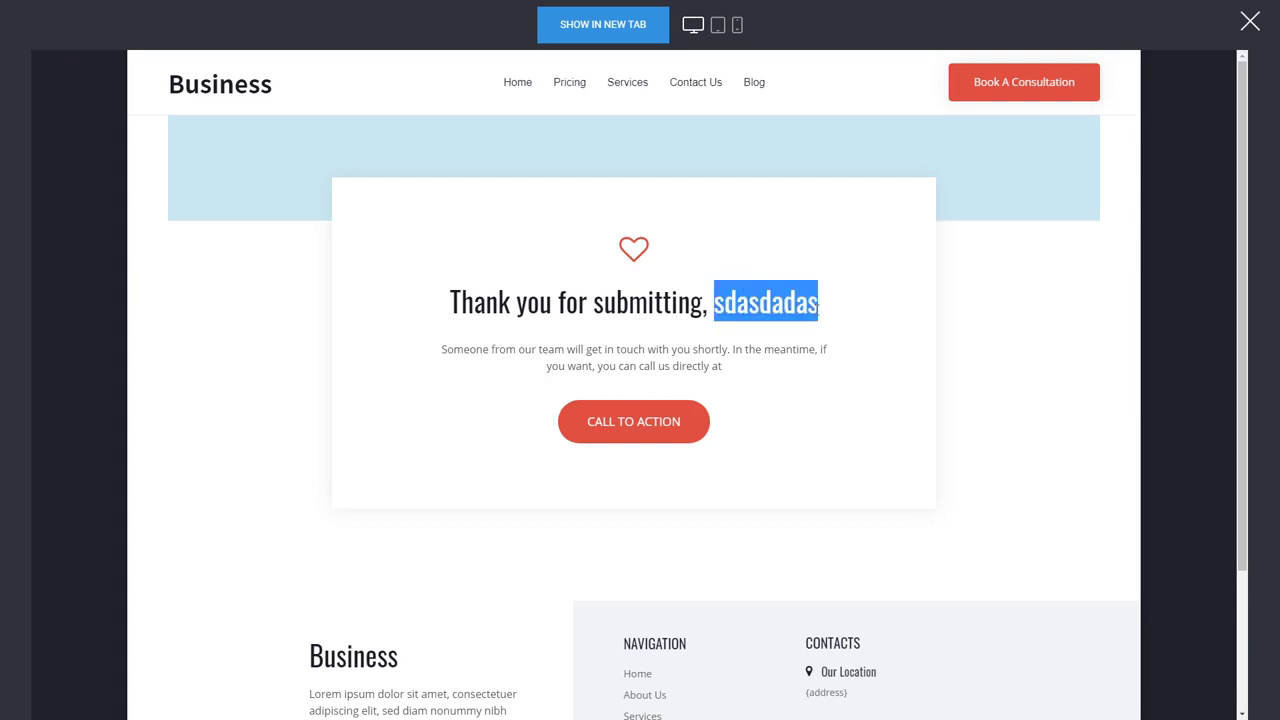
left_click(816, 310)
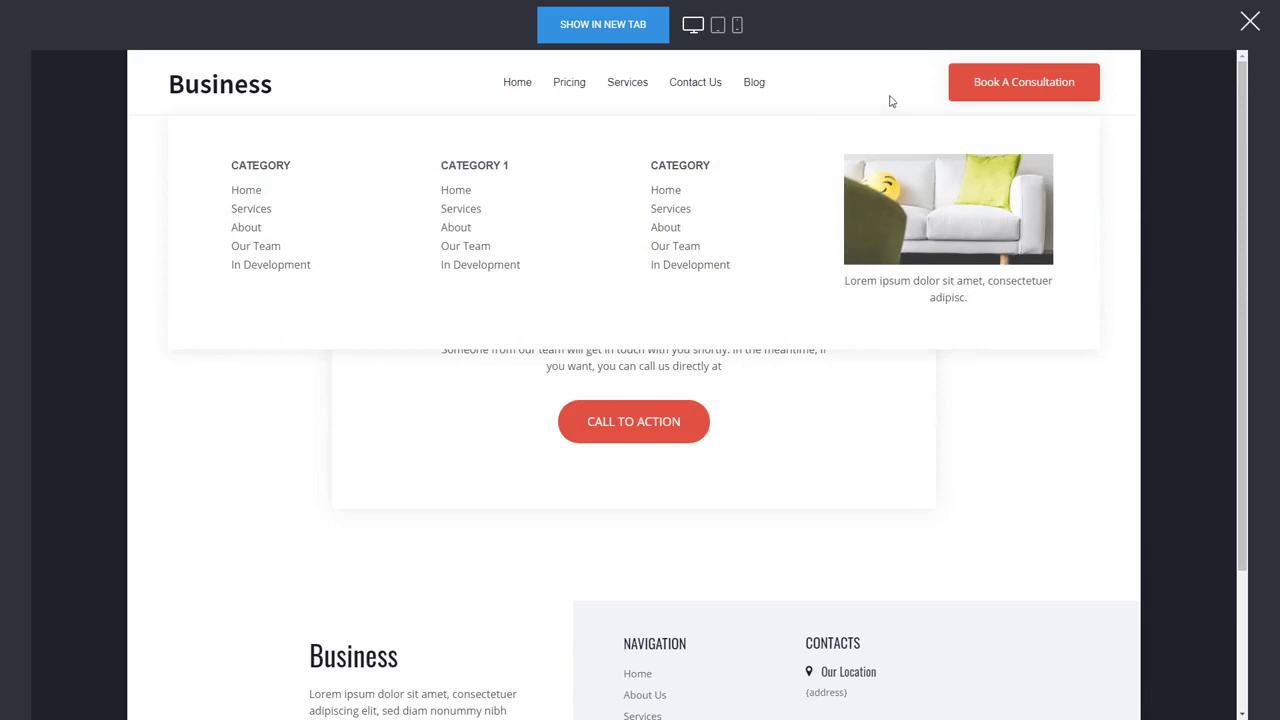
- Close the website preview and go to the Contacts list
left_click(1250, 22)
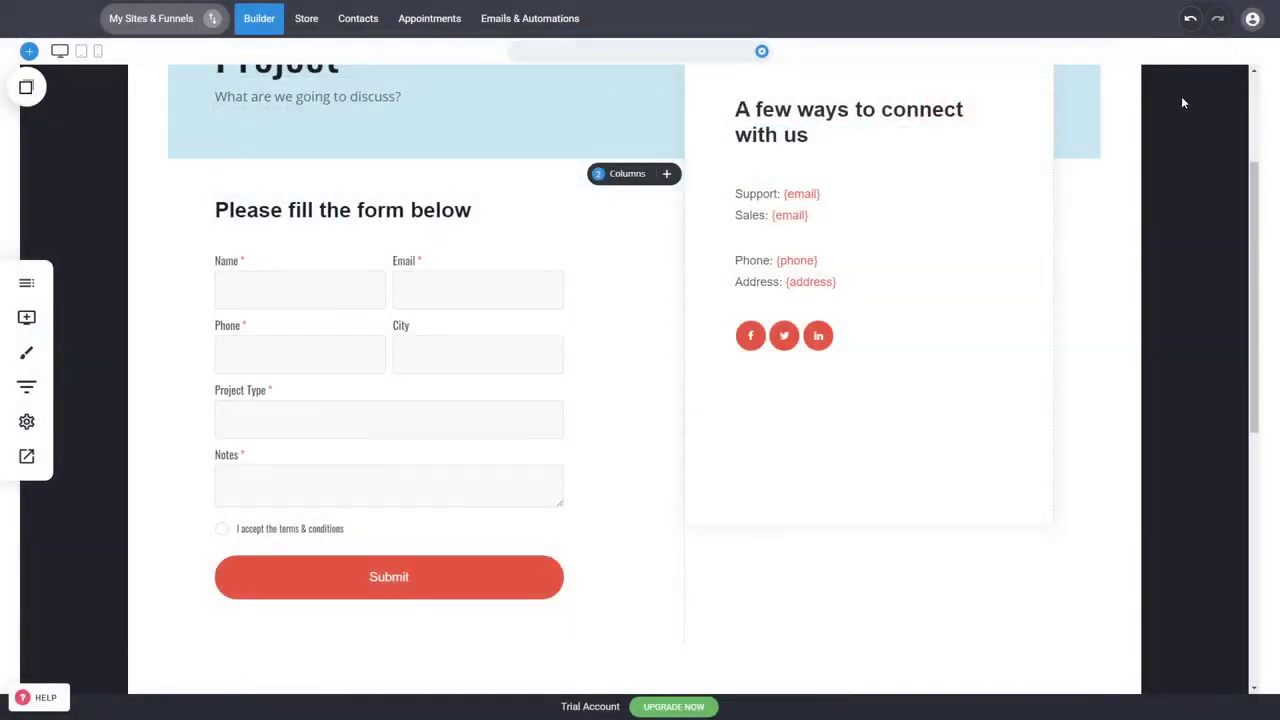
scroll(837, 529, "up", 3)
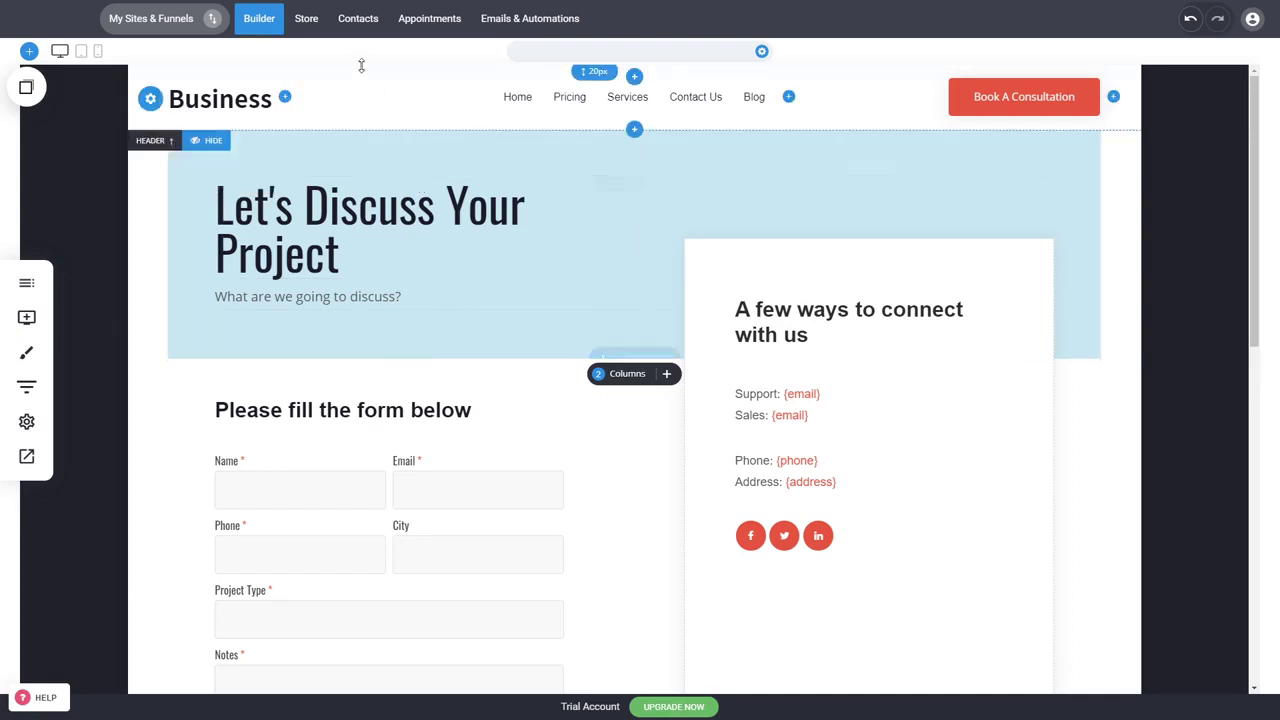
left_click(366, 24)
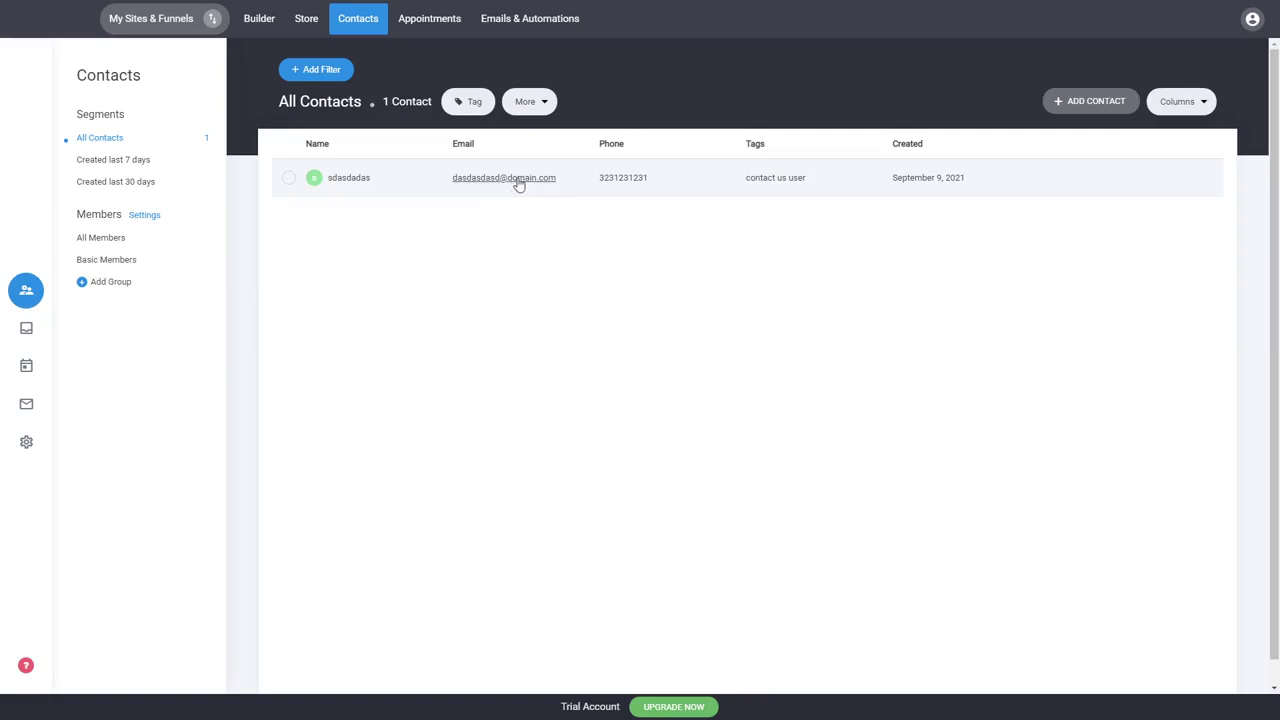
- Open the test contact, view all properties and its form submission, then return to All Contacts
left_click(518, 182)
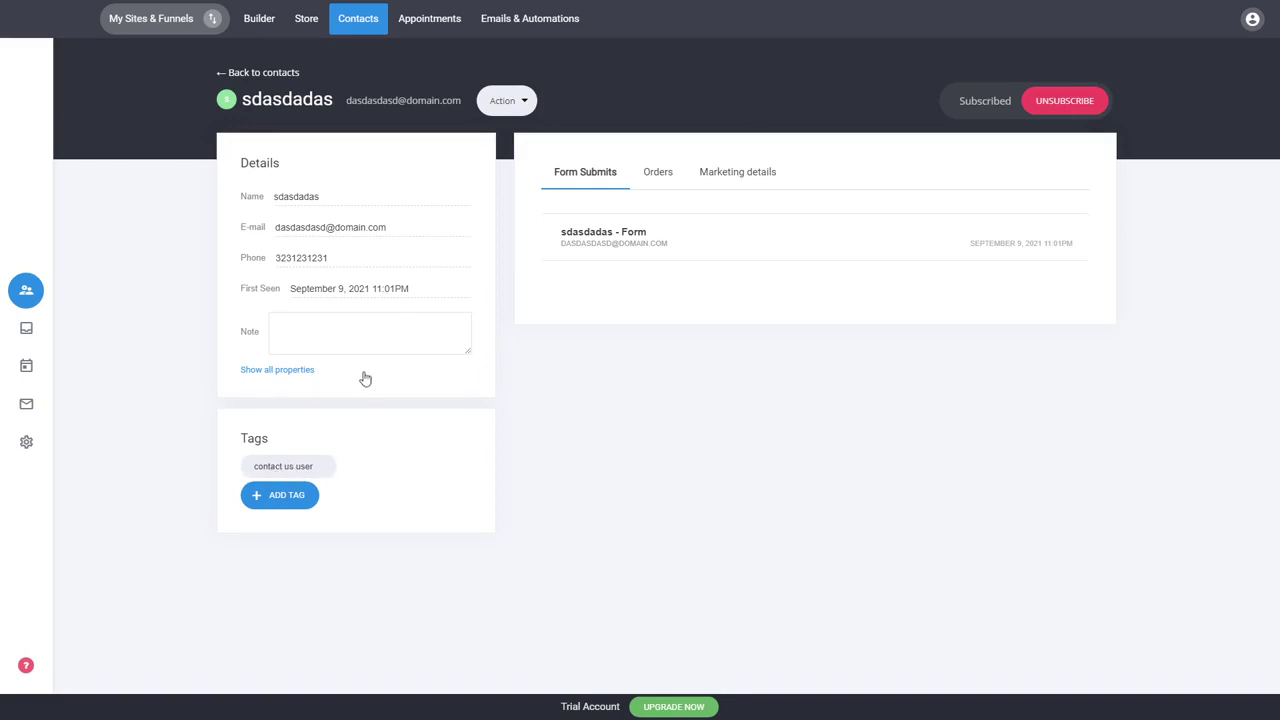
left_click(310, 370)
scroll(416, 344, "down", 1)
scroll(416, 344, "down", 2)
scroll(494, 437, "up", 3)
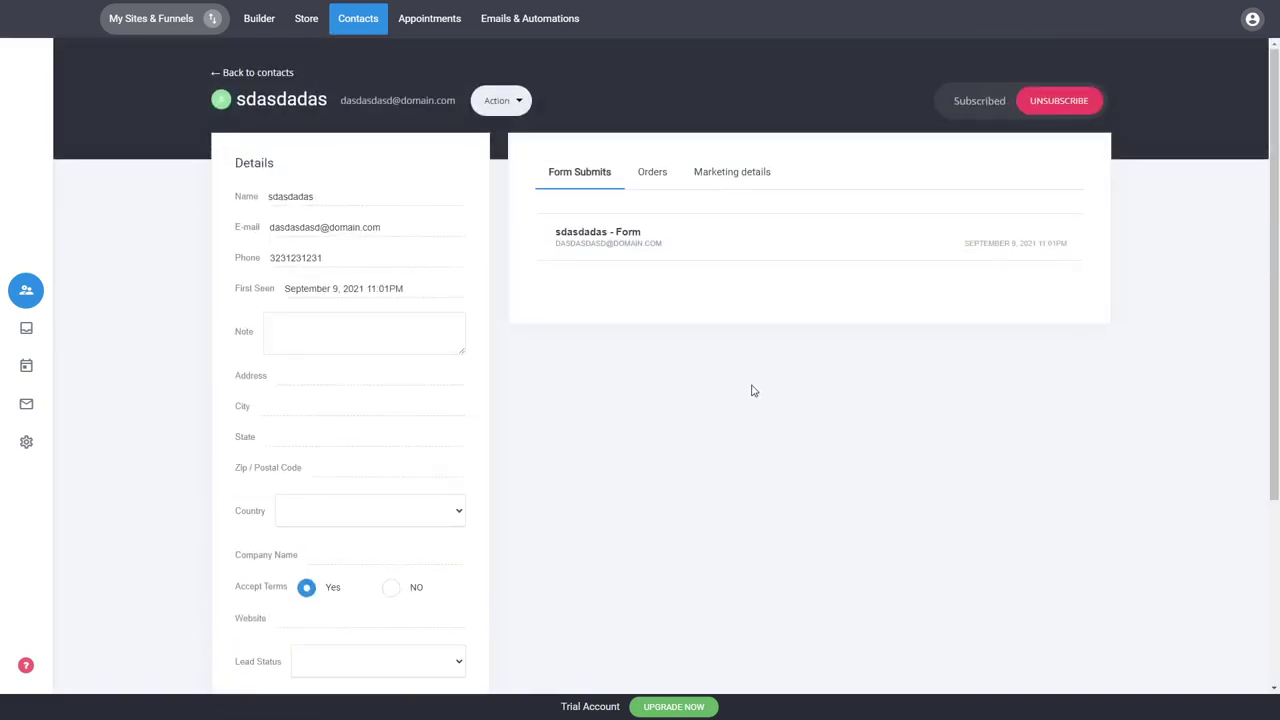
left_click(635, 250)
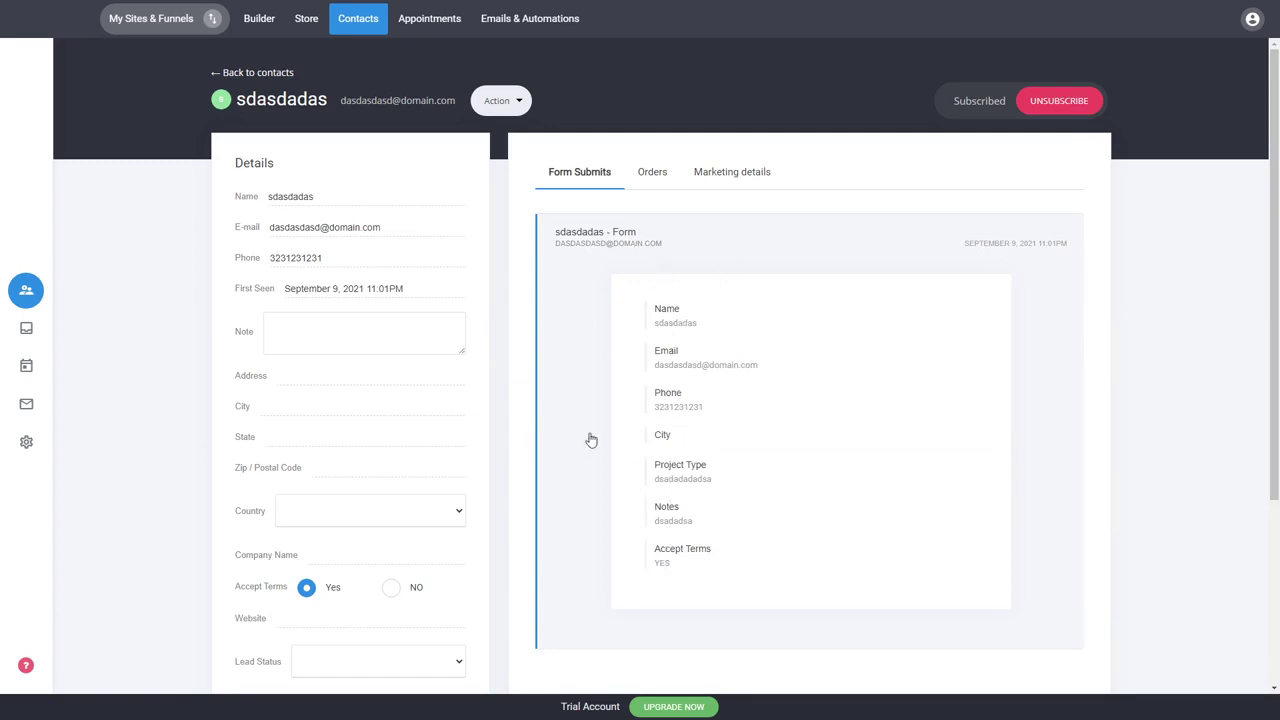
left_click(639, 238)
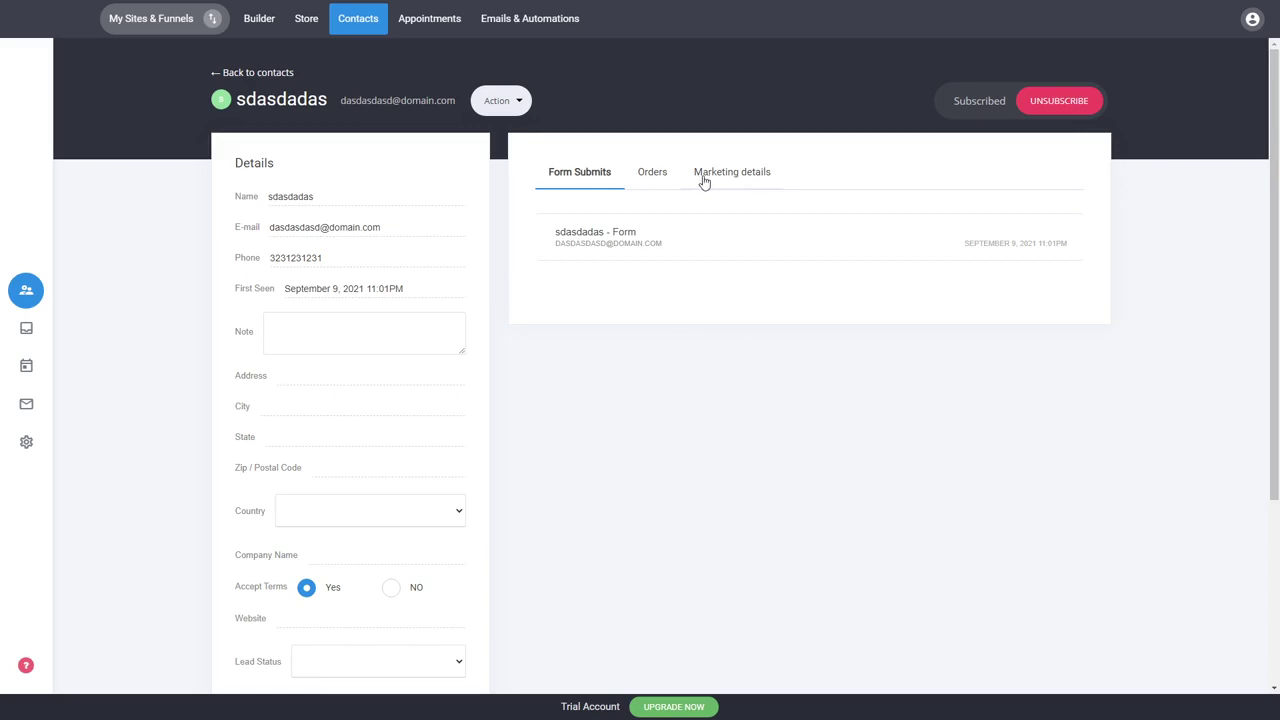
left_click(249, 76)
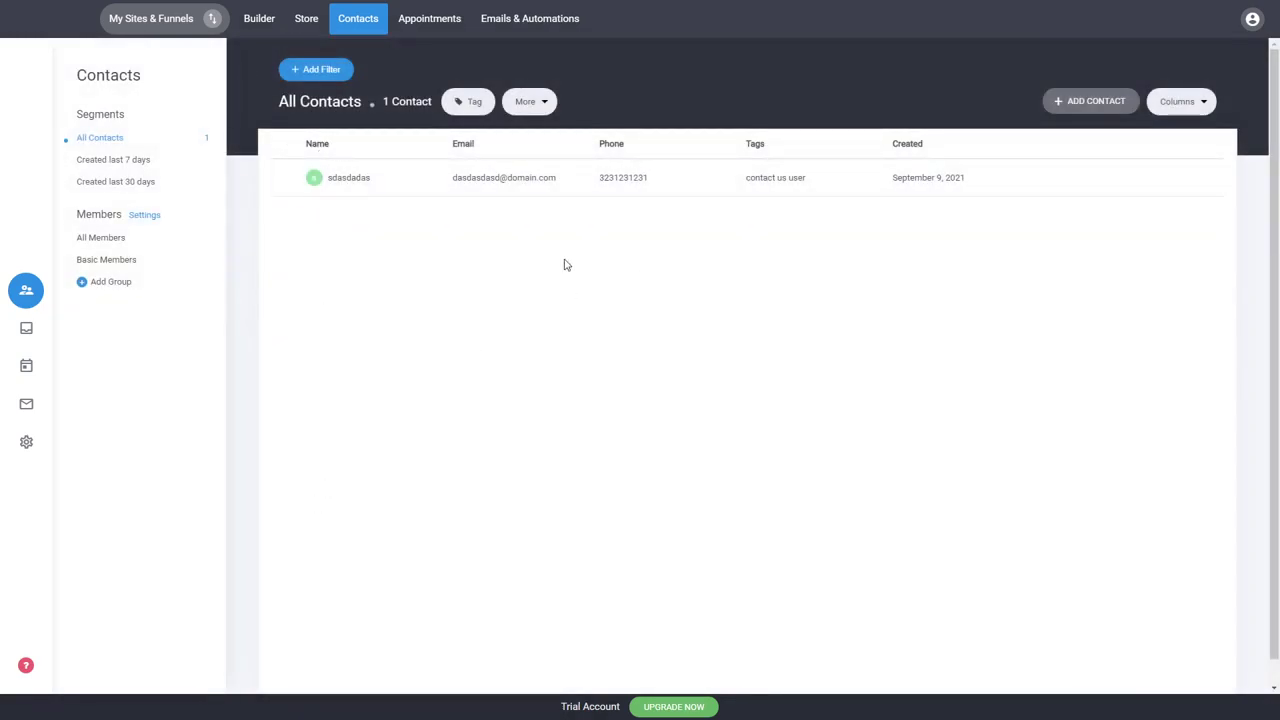
left_click(26, 403)
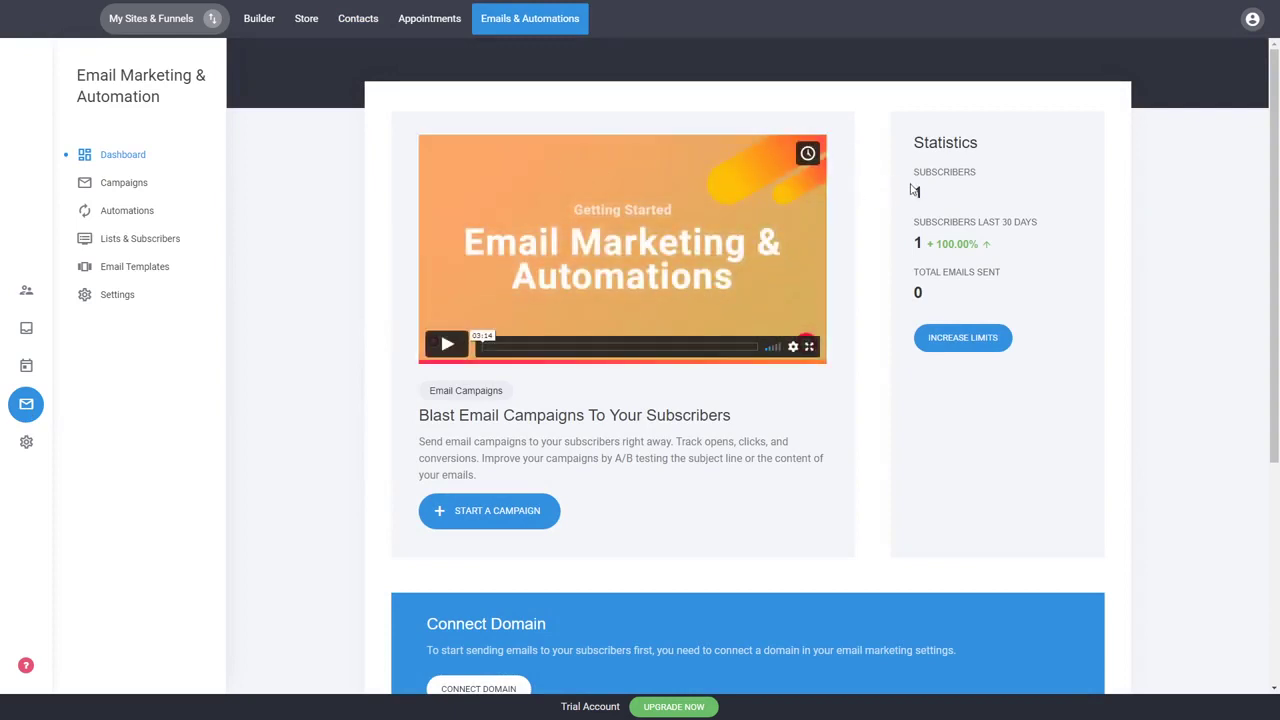
left_click_drag(917, 176, 924, 190)
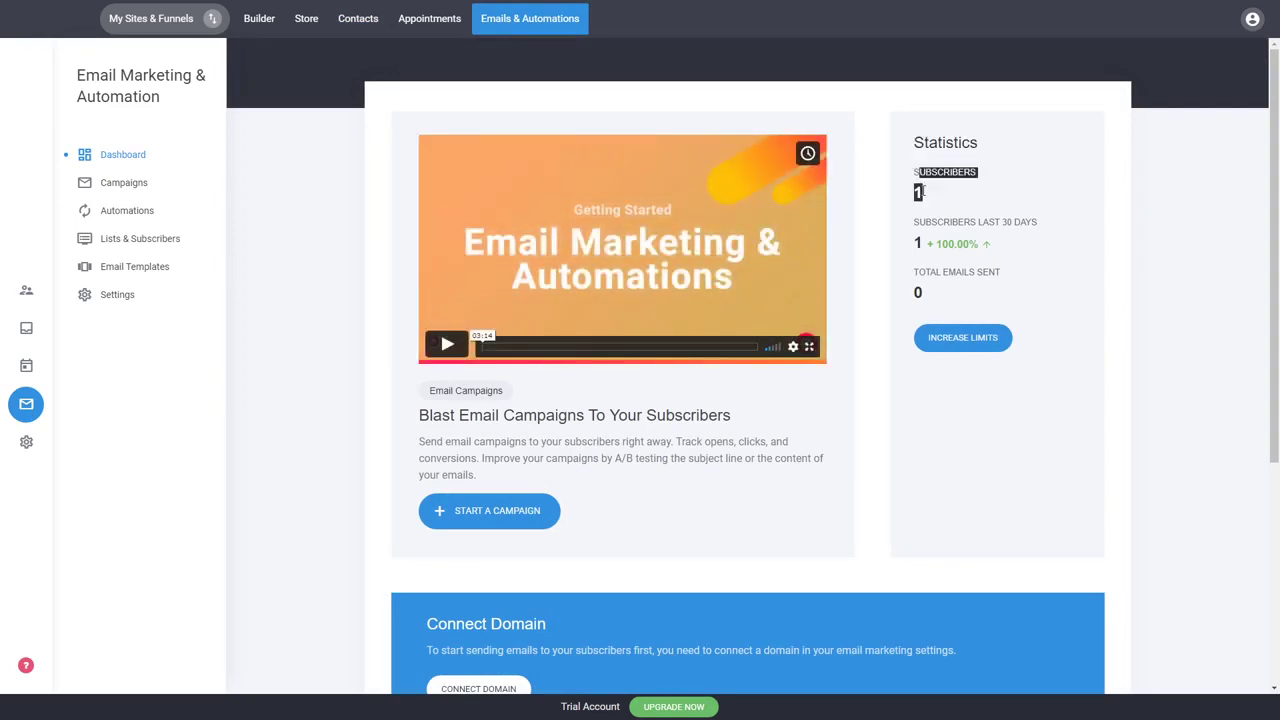
left_click(923, 191)
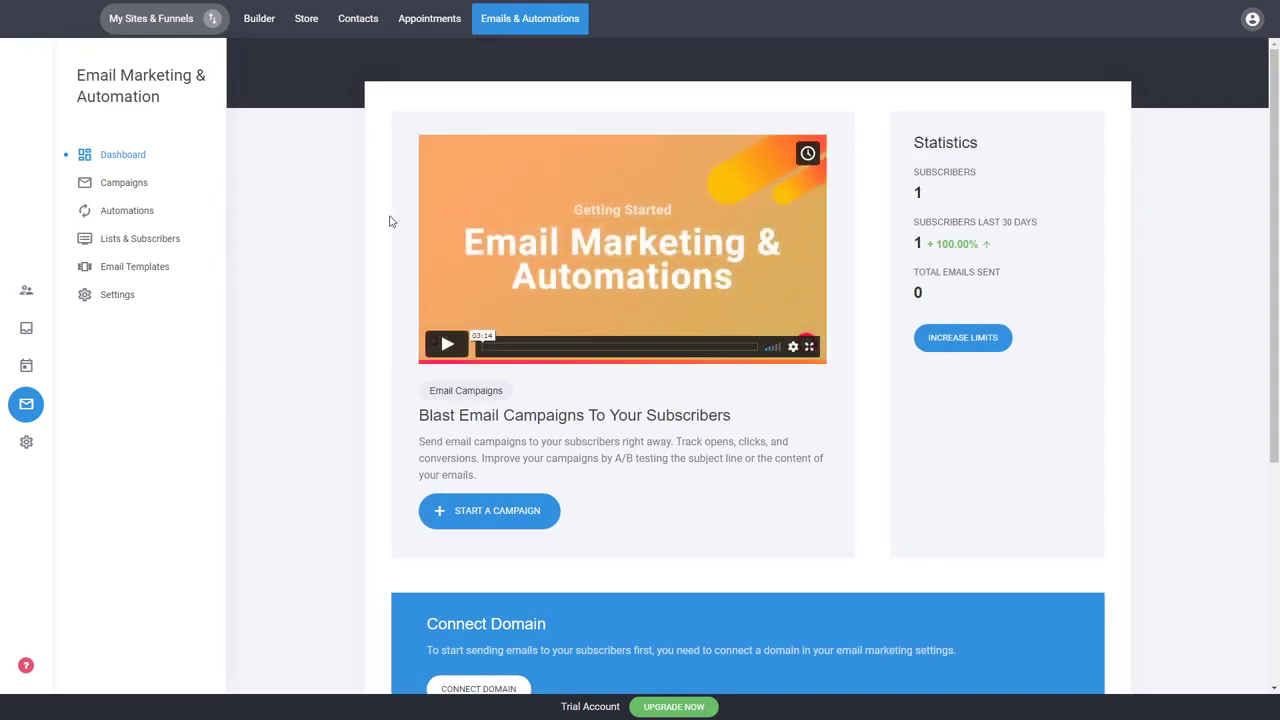
left_click(162, 244)
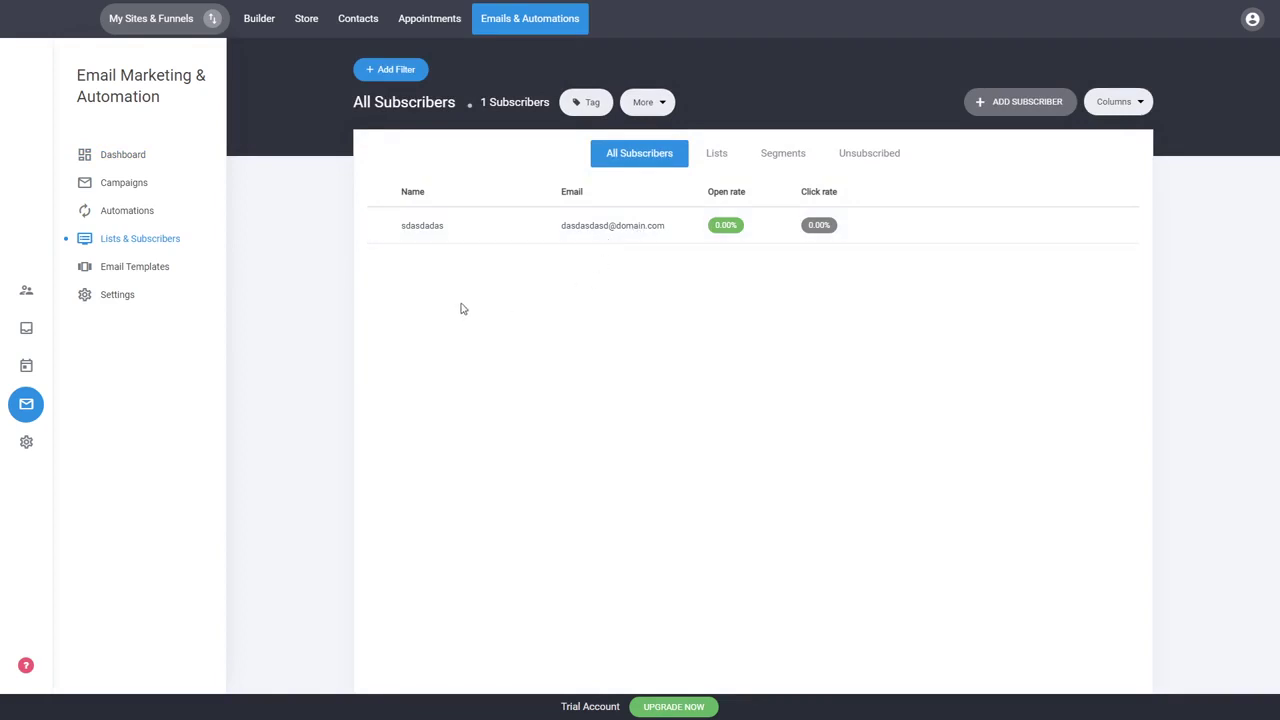
left_click(717, 155)
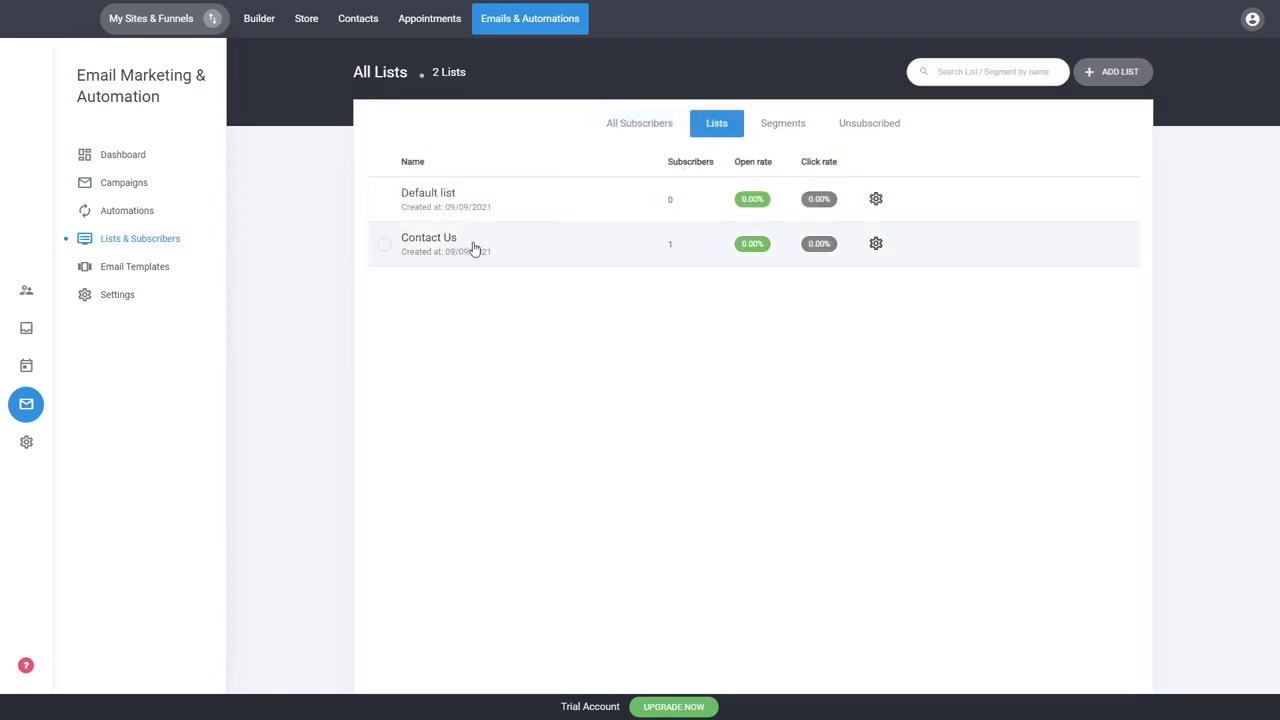
left_click(652, 122)
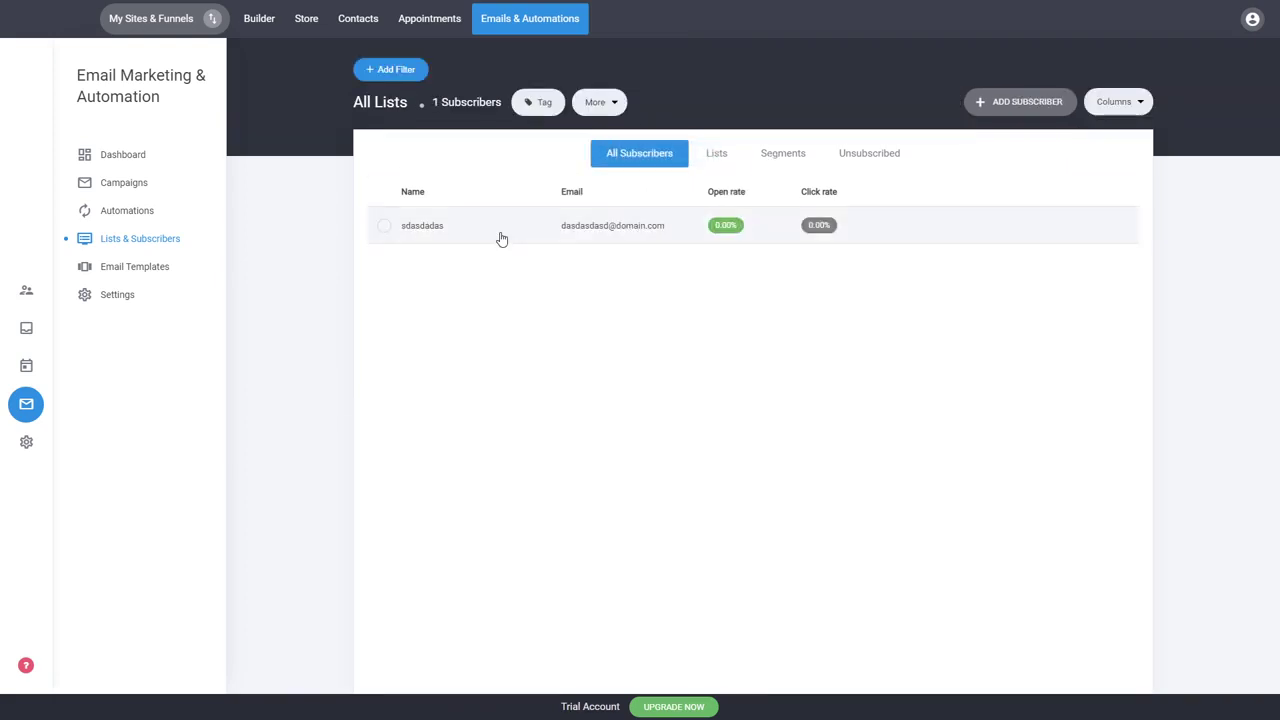
left_click(429, 233)
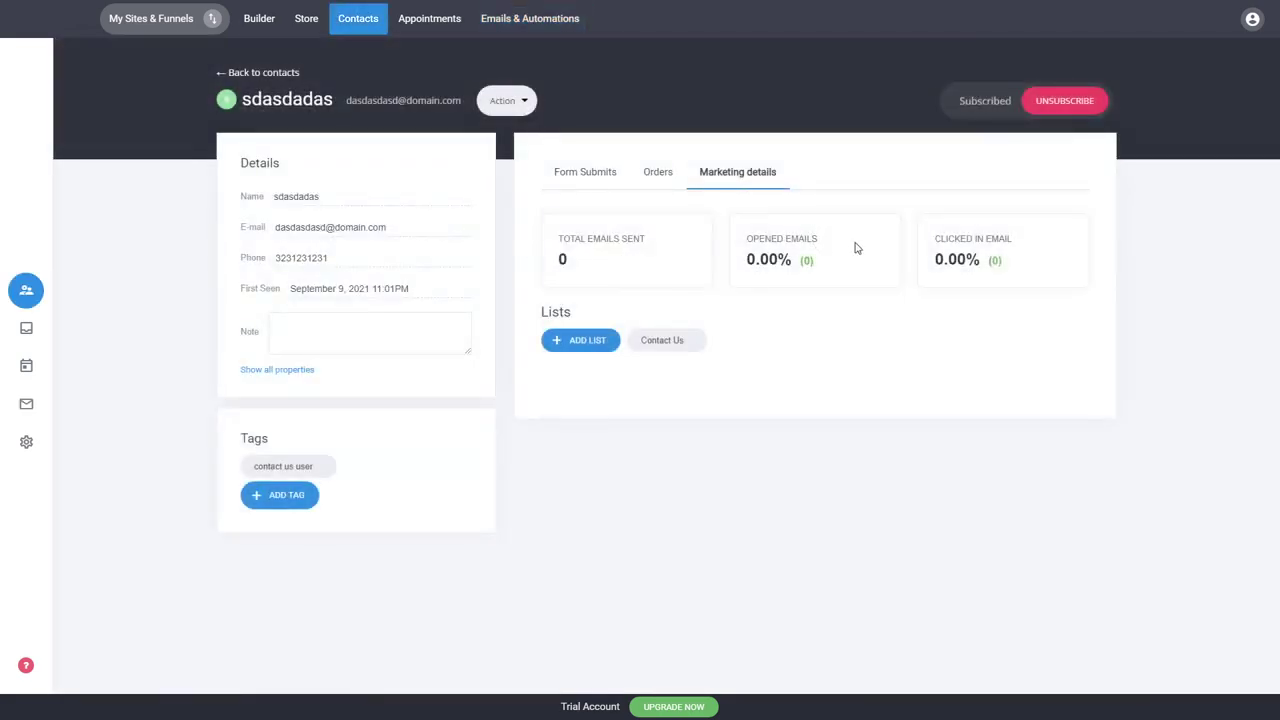
left_click_drag(577, 260, 560, 238)
left_click(560, 239)
left_click(270, 75)
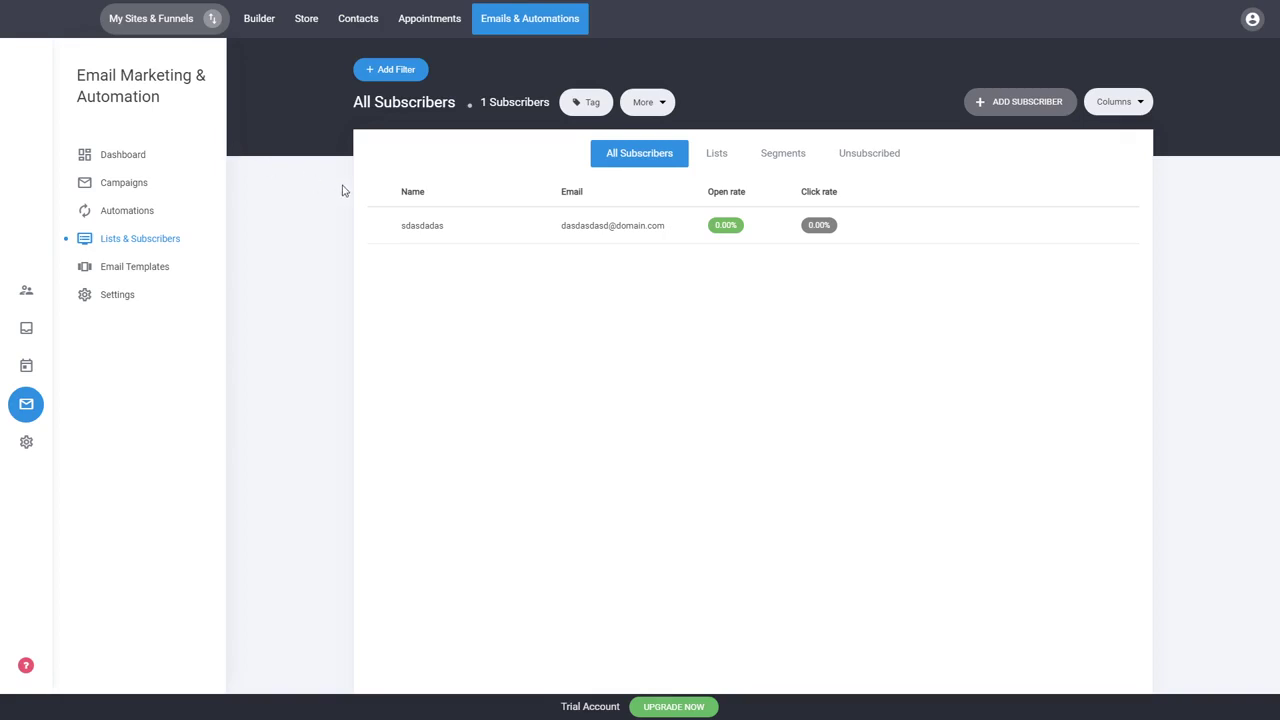
left_click(366, 30)
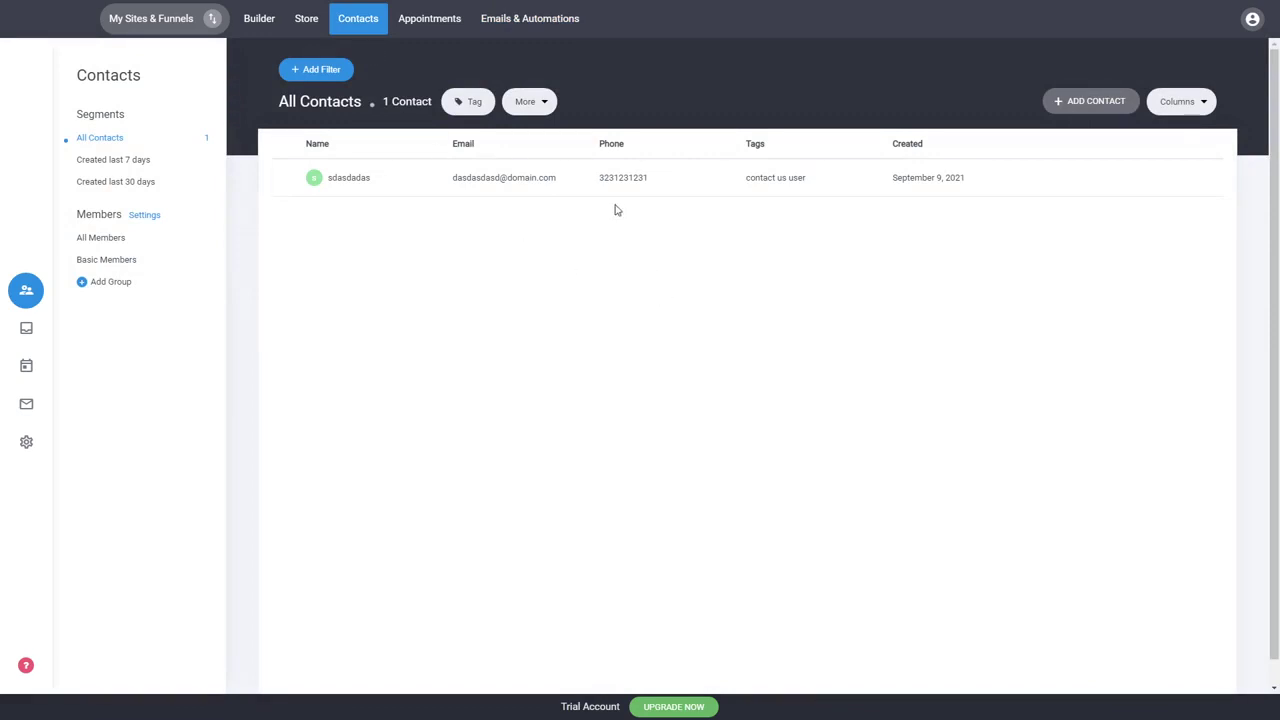
- Go via Emails & Automations and Automations to the Customer Properties settings
left_click(520, 20)
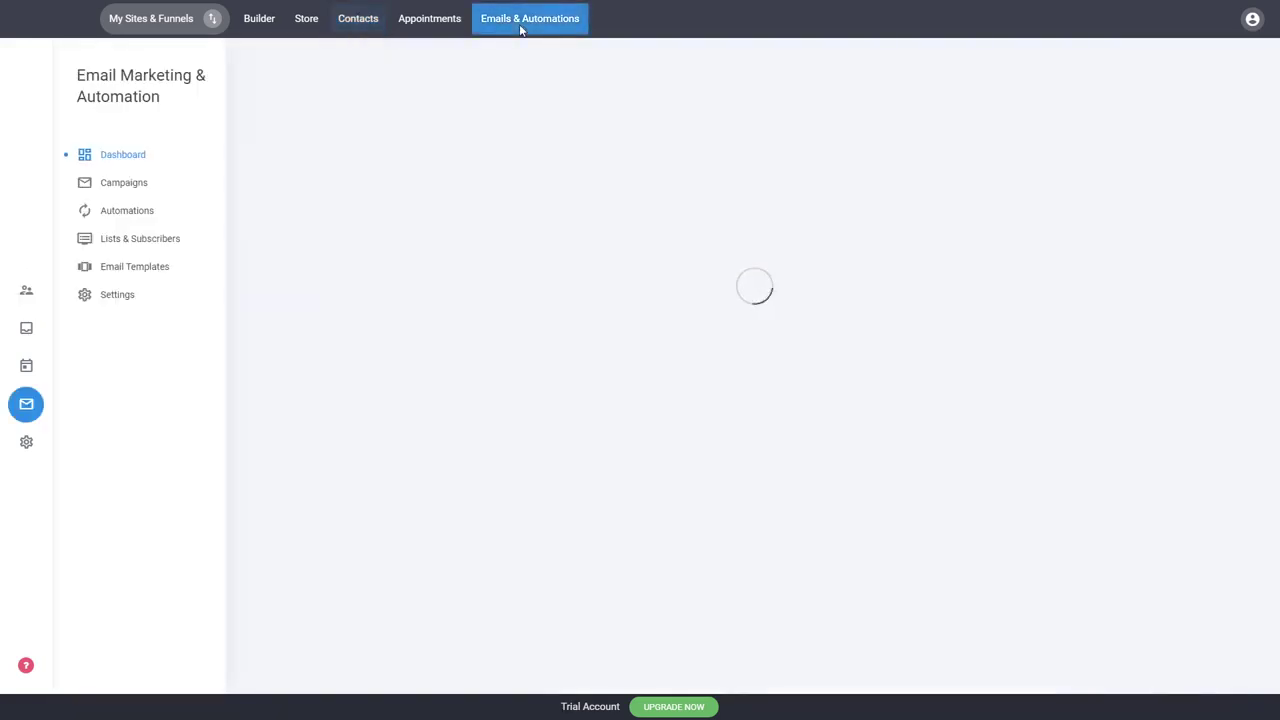
left_click(141, 210)
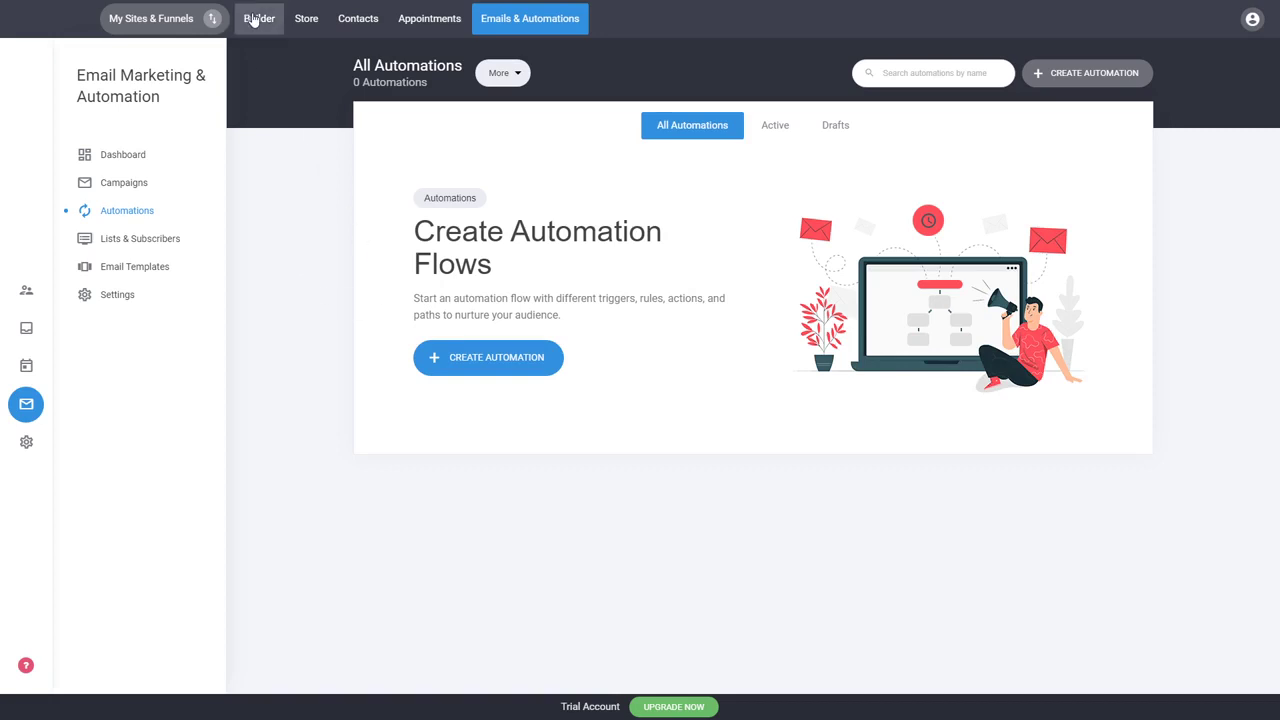
left_click(33, 445)
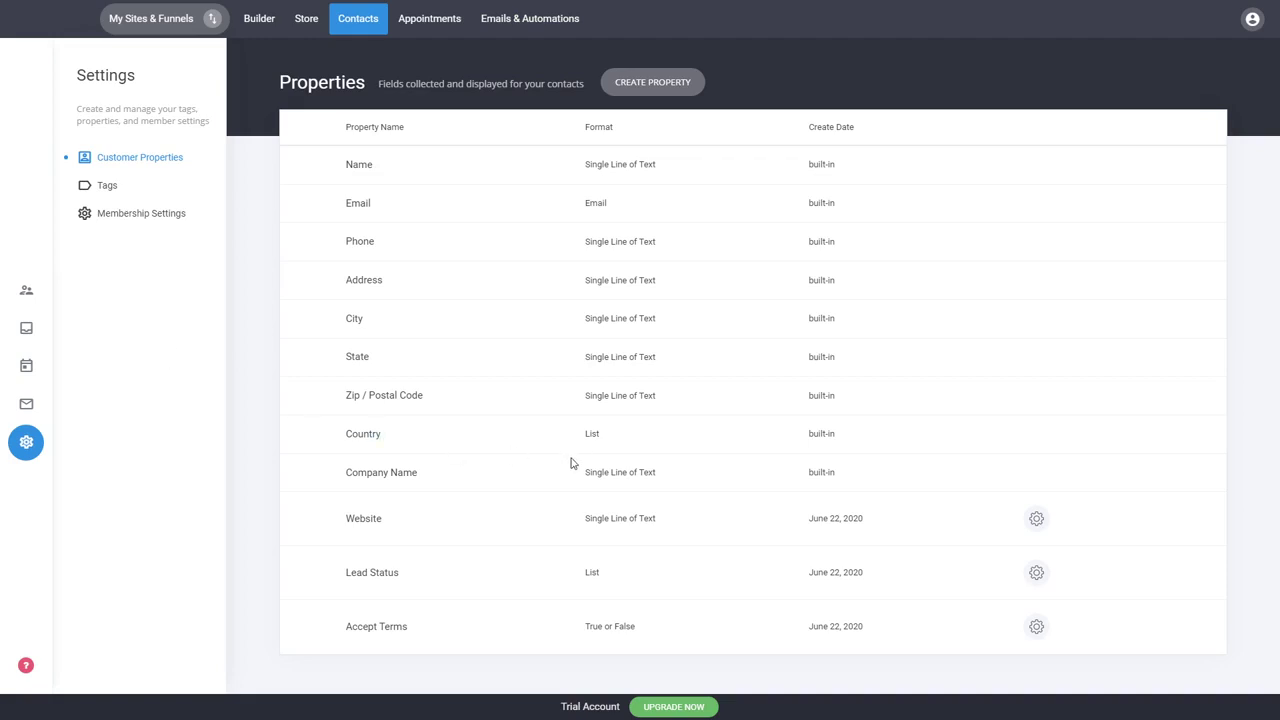
- Create an 'Age' customer property of type Number, available in forms, then return to contacts
left_click(661, 91)
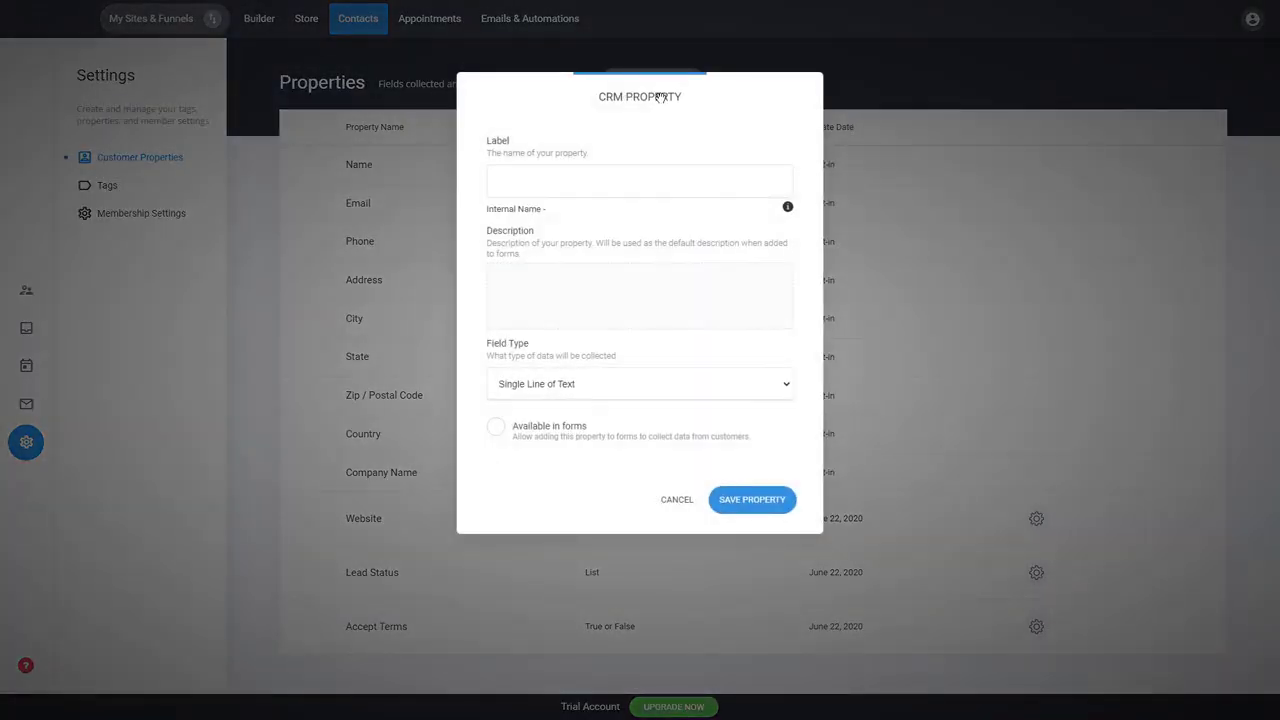
left_click_drag(661, 91, 968, 137)
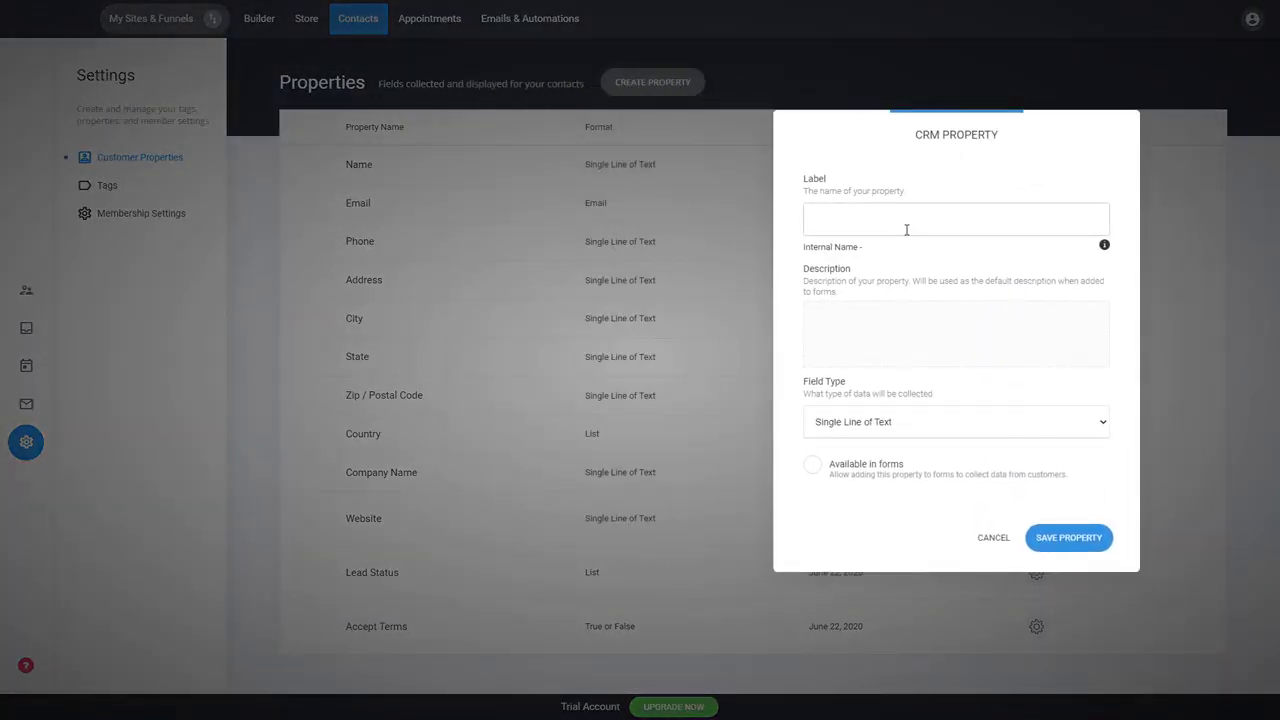
mouse_move(895, 250)
type("Age")
left_click(868, 475)
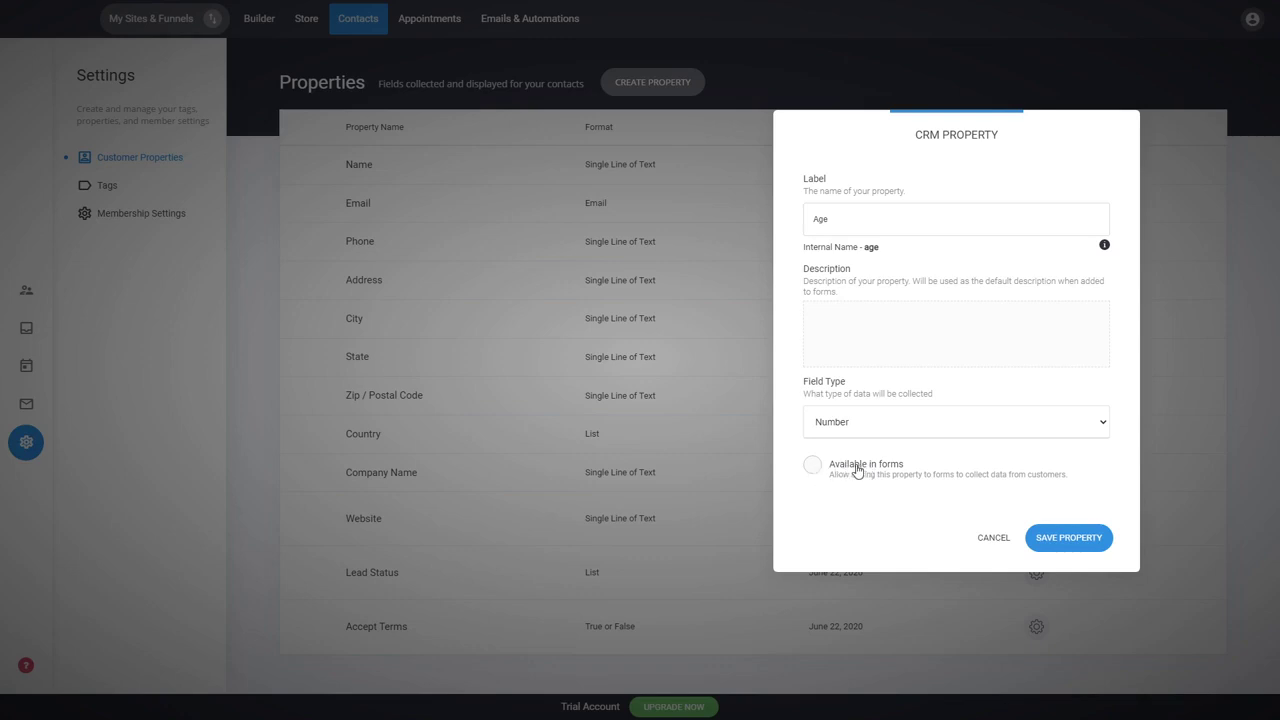
left_click(857, 468)
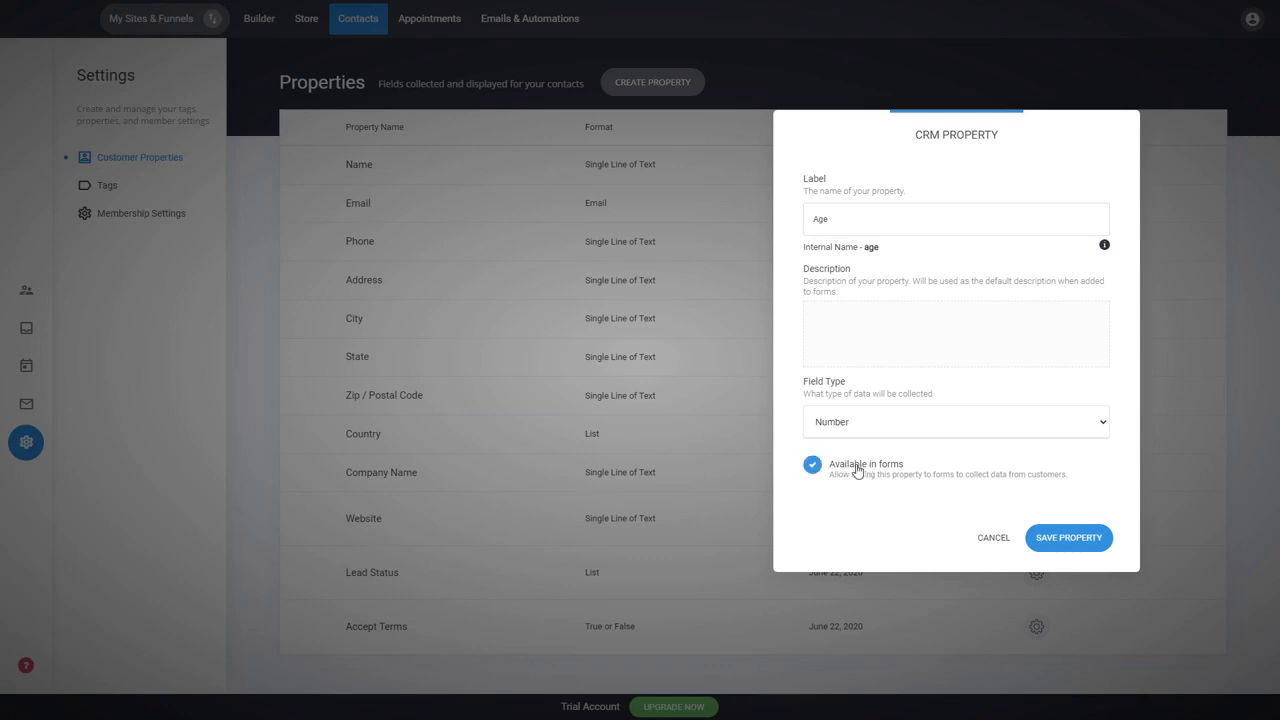
left_click(1087, 547)
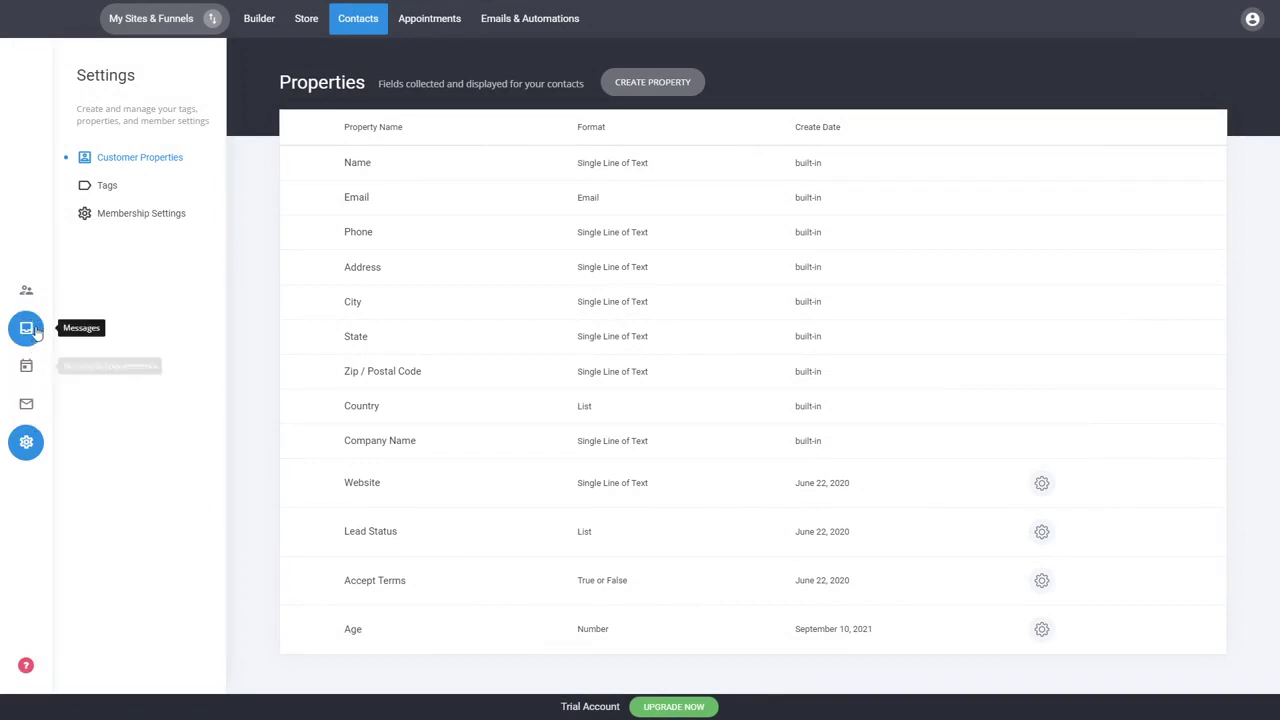
left_click(26, 289)
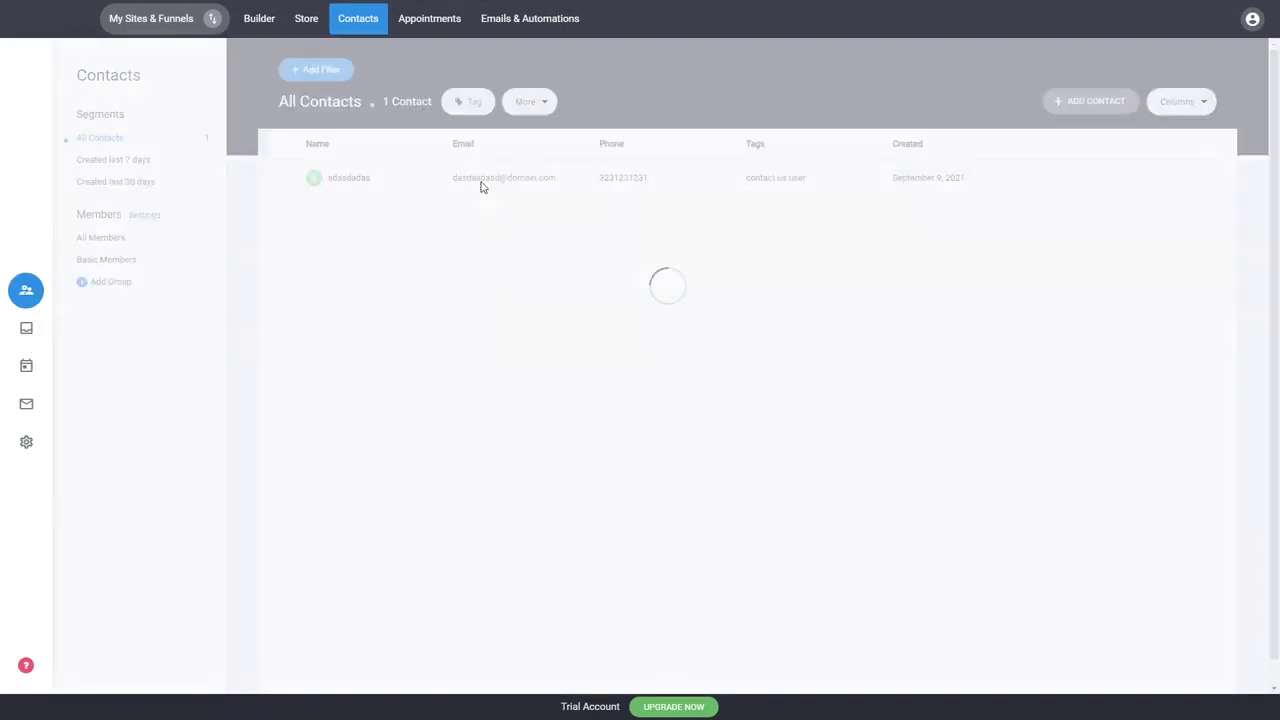
- Open the test contact and scroll its full property list to find the empty Age field
left_click(481, 186)
left_click(266, 372)
scroll(337, 365, "down", 1)
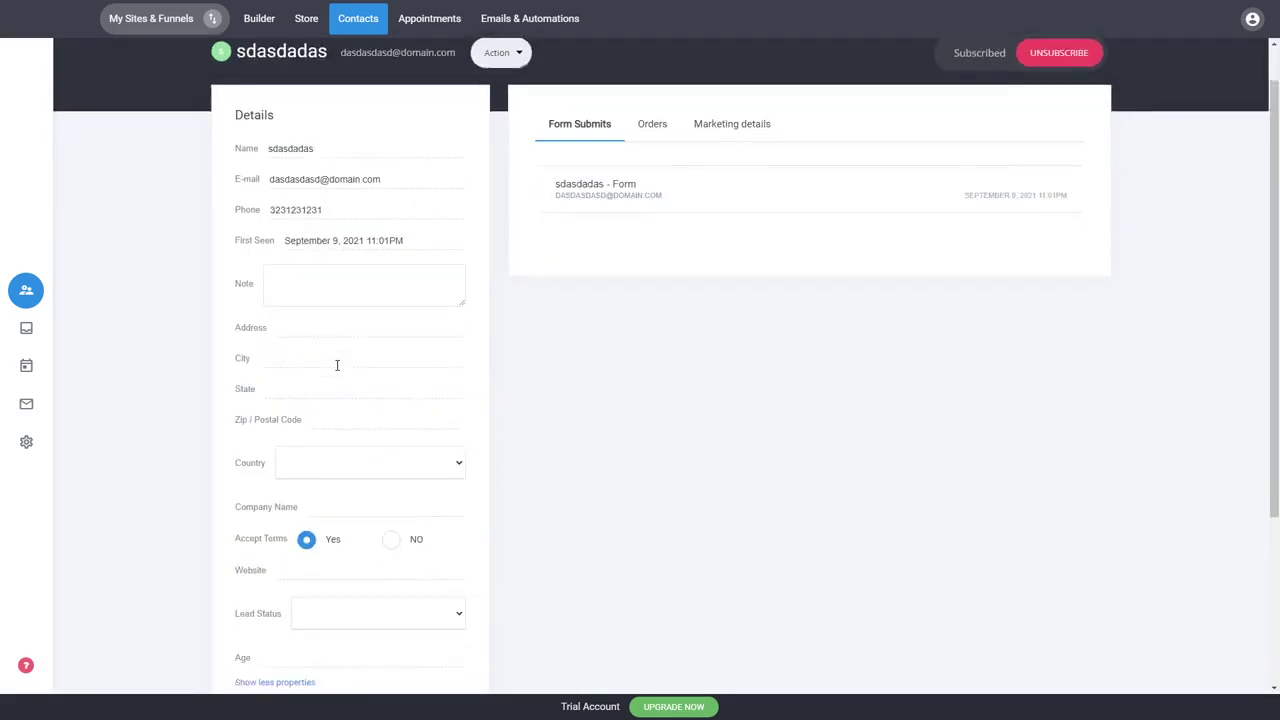
scroll(337, 365, "down", 1)
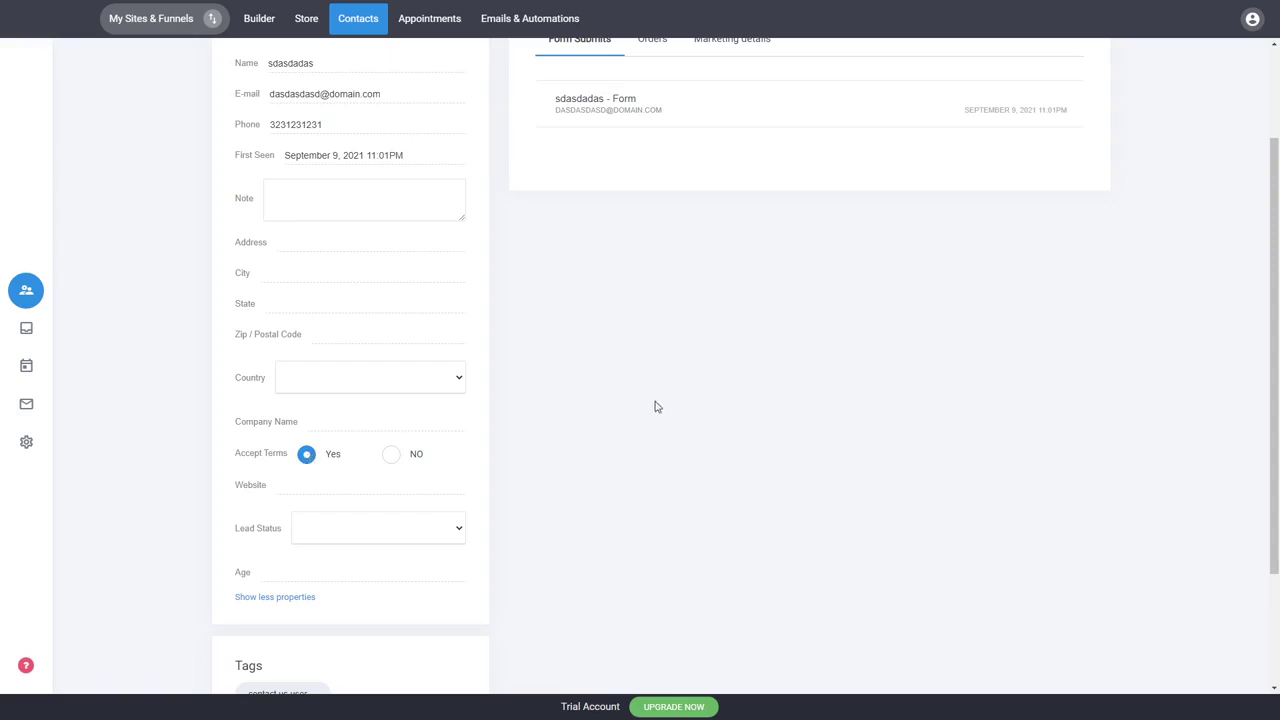
scroll(657, 407, "up", 2)
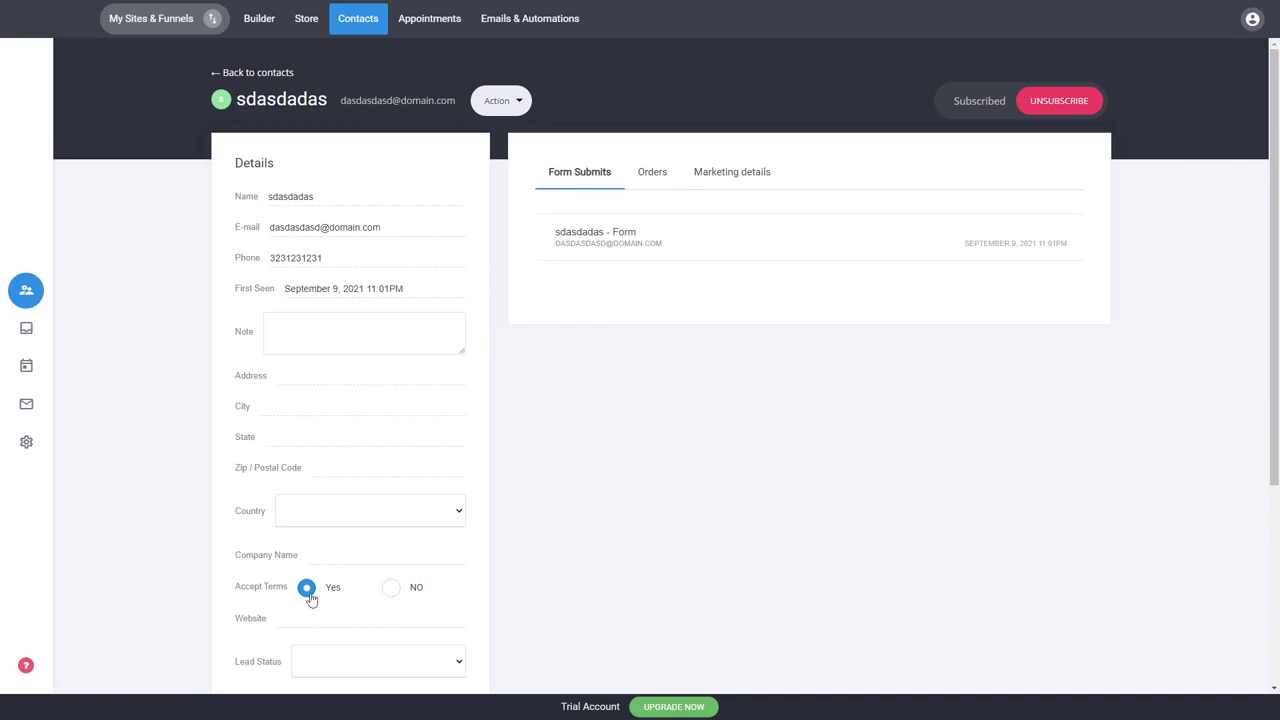
- Go back to All Contacts, reopen the test contact and expand its form submission
left_click(286, 76)
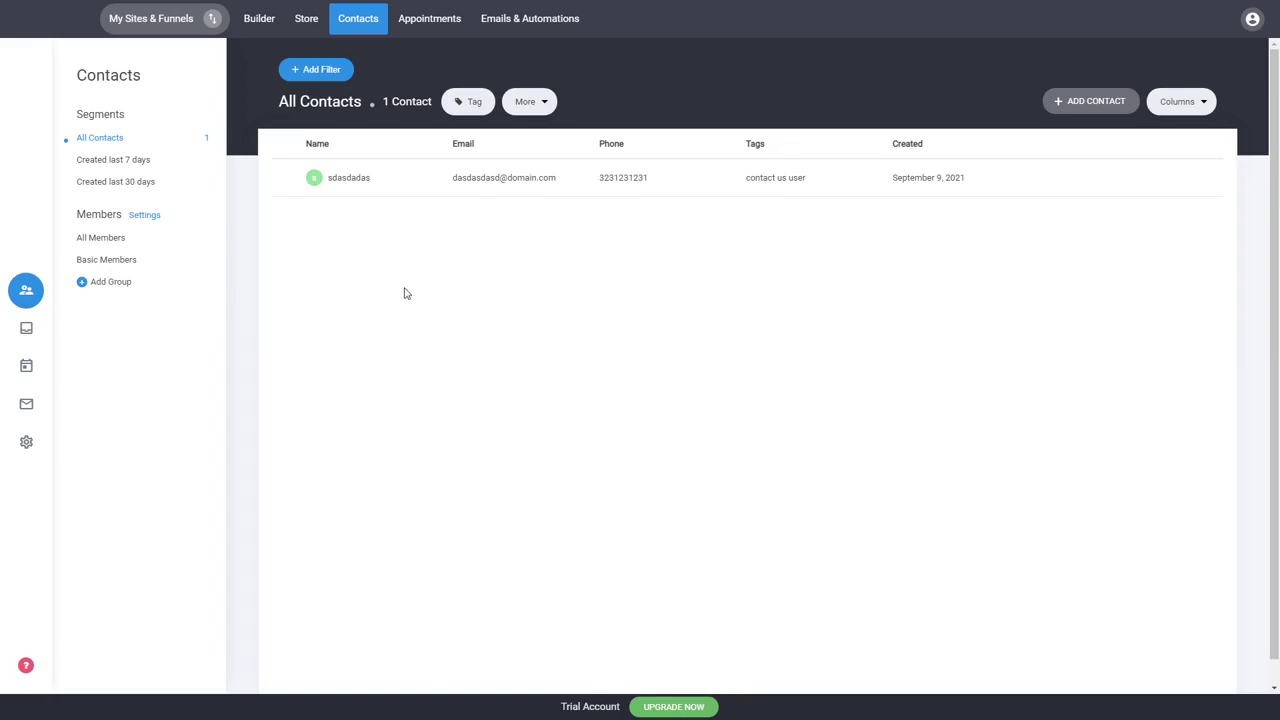
left_click(487, 180)
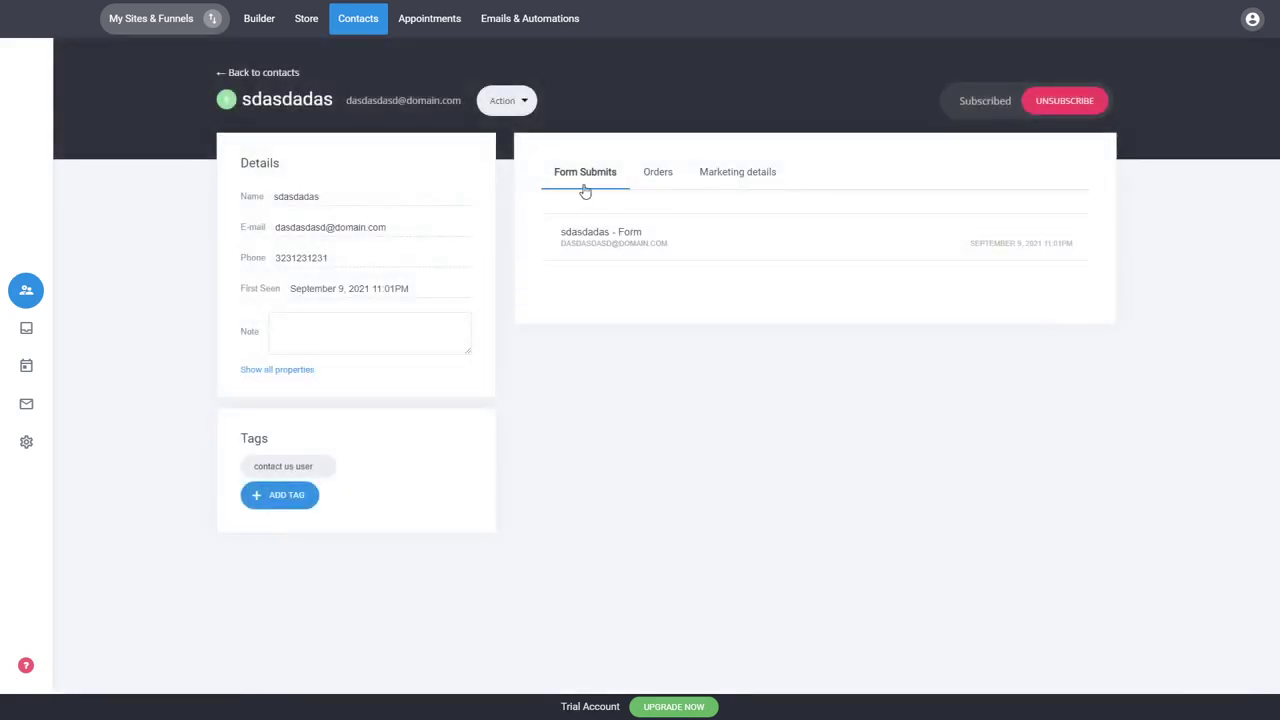
left_click(635, 245)
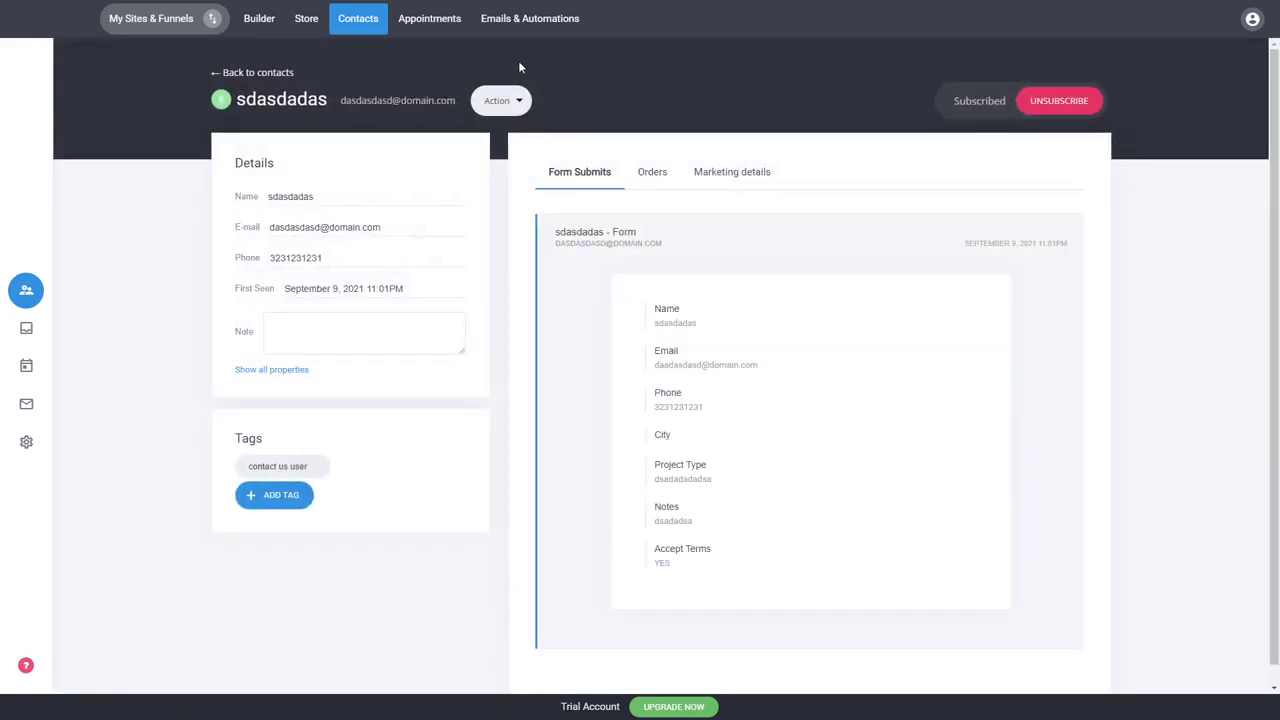